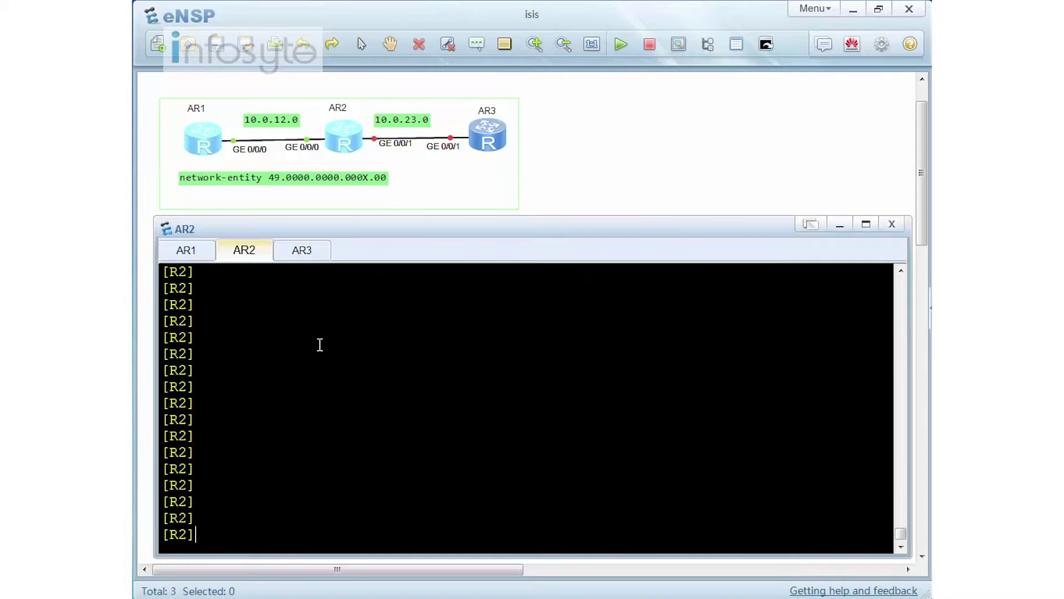
- Start a packet capture on AR2's GE 0/0/0 interface and minimize the Wireshark window
right_click(306, 140)
click(331, 173)
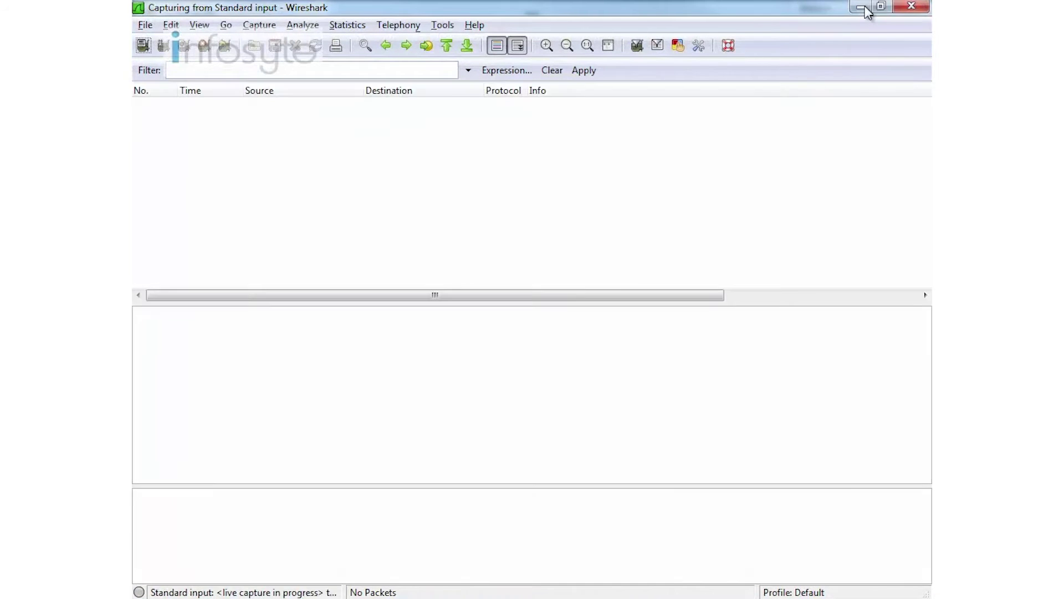
click(861, 8)
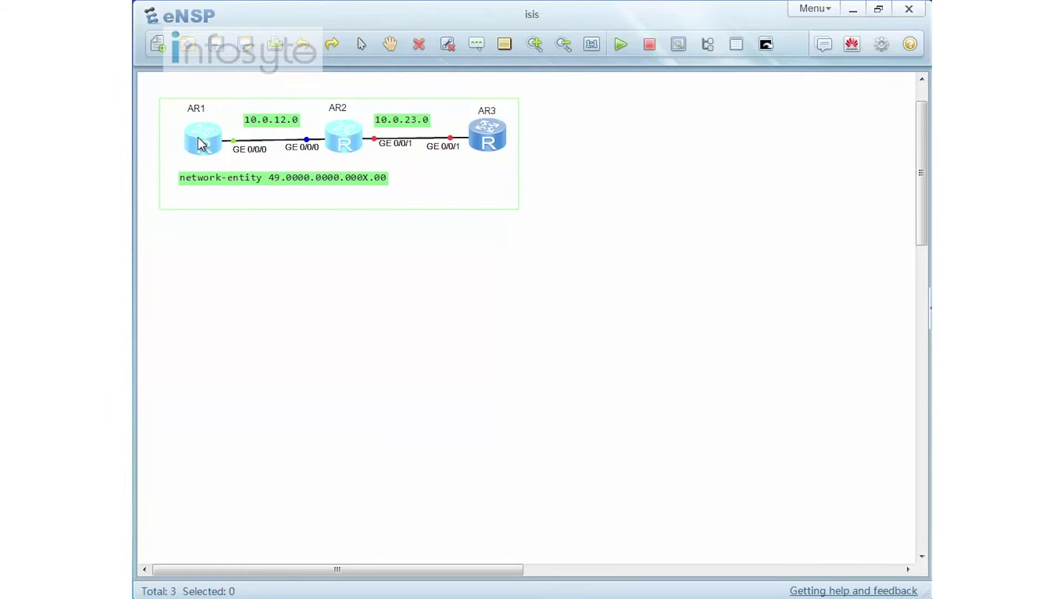
- Enter system view on AR1 and display its IS-IS interface information to check the DIS role of GE0/0/0
double_click(201, 143)
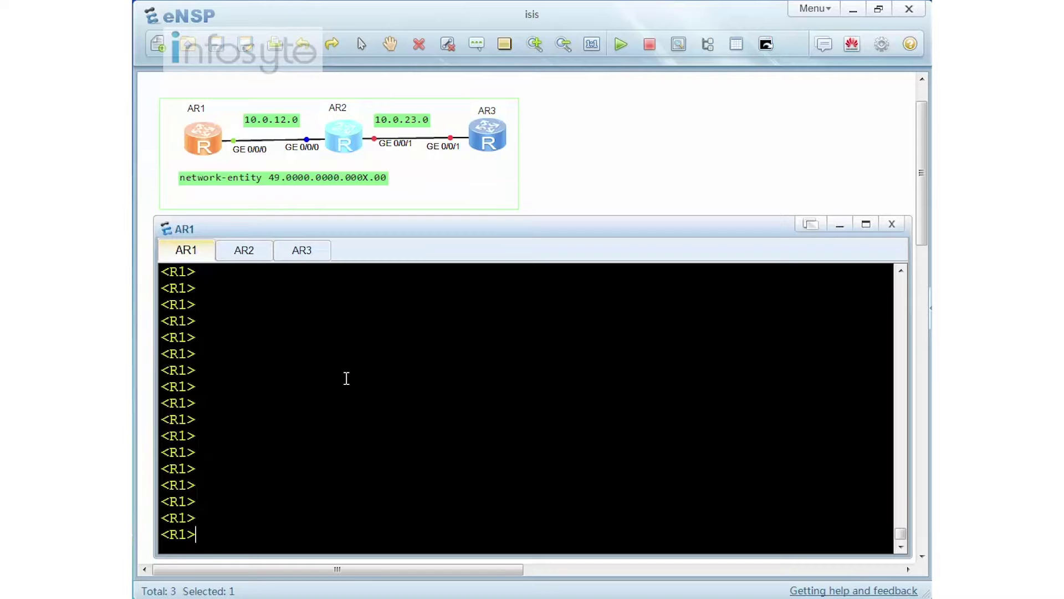
text(sys)
key(Return)
text(d)
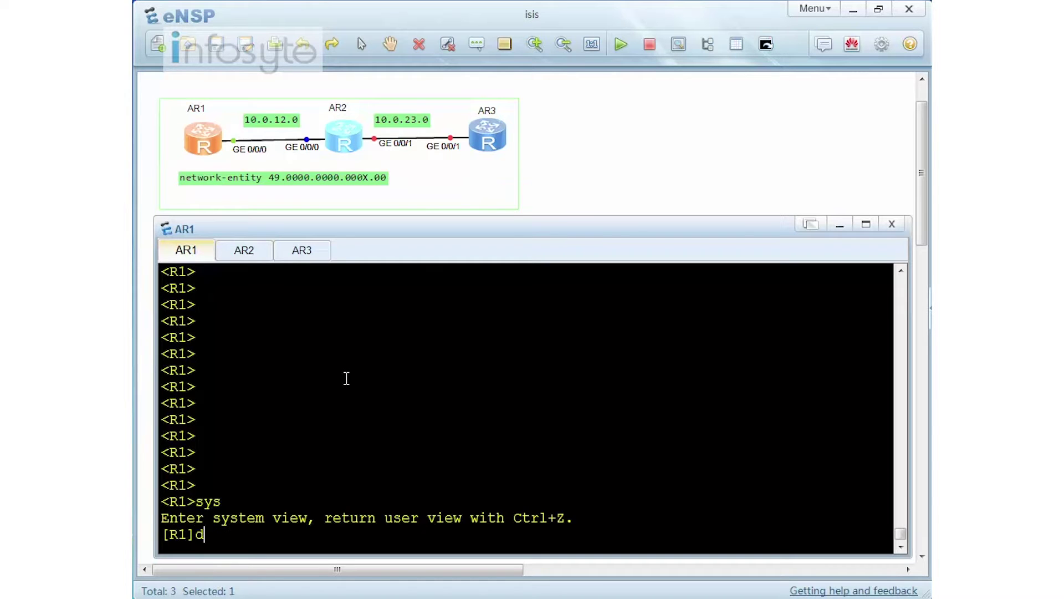
text(is isis int)
key(Return)
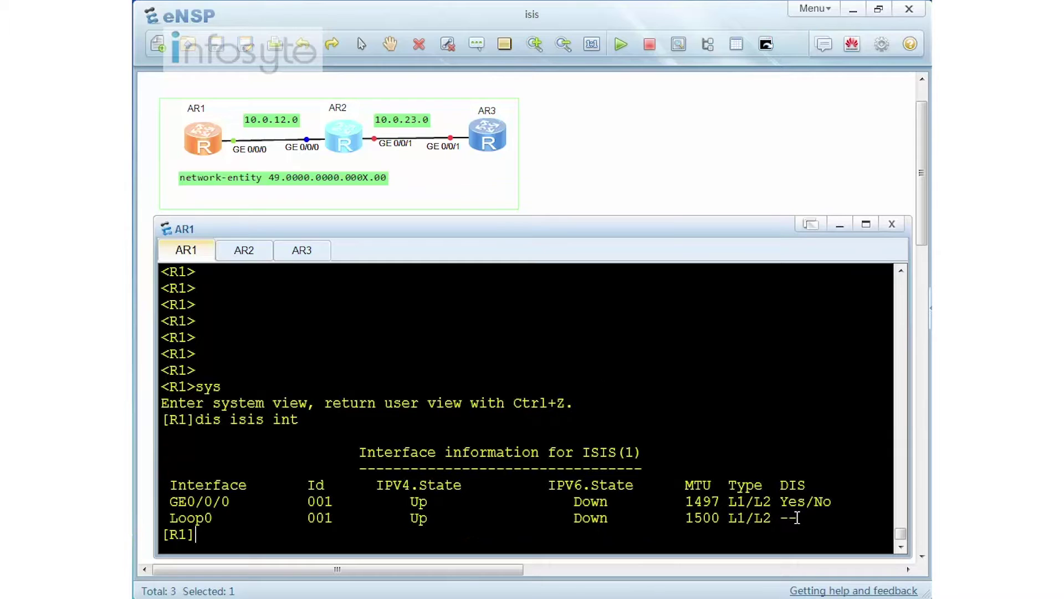
drag(780, 503, 804, 500)
- On AR2, create LoopBack1 with IP address 22.22.22.22 and mask length 32, and enable IS-IS on it
click(242, 249)
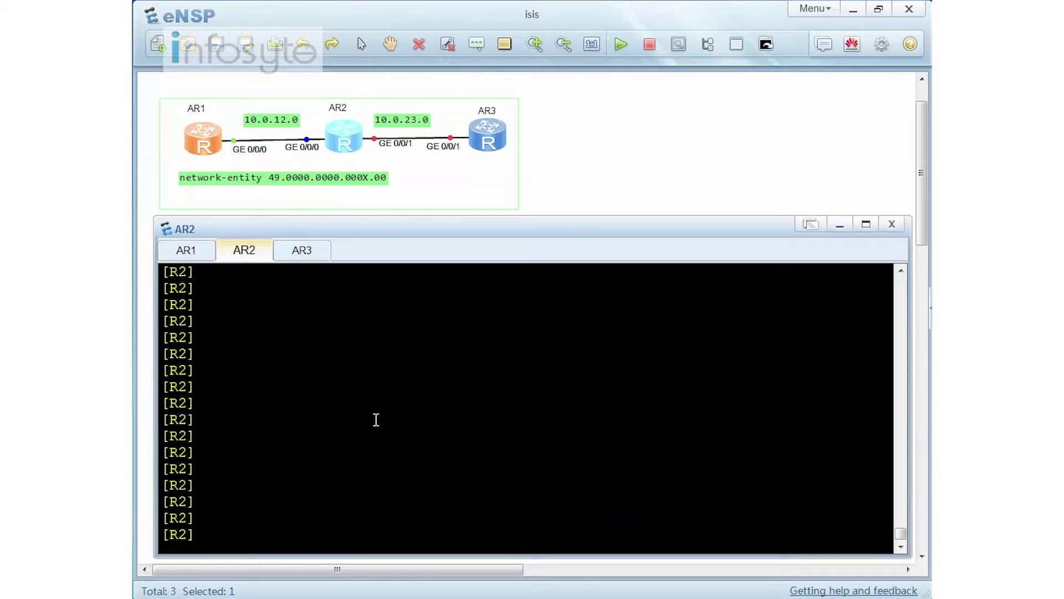
text(int loo1)
key(Return)
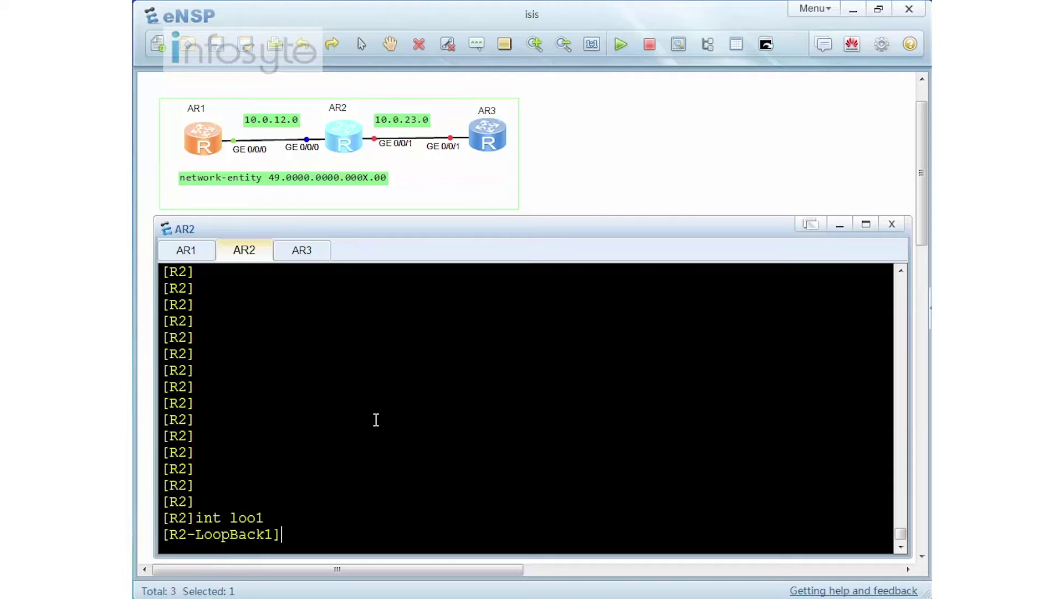
text(ip )
text(int 22.2)
key(BackSpace)
key(BackSpace)
key(BackSpace)
key(BackSpace)
key(BackSpace)
key(BackSpace)
key(BackSpace)
key(BackSpace)
text(add 22.22.2)
key(BackSpace)
text(.22.22)
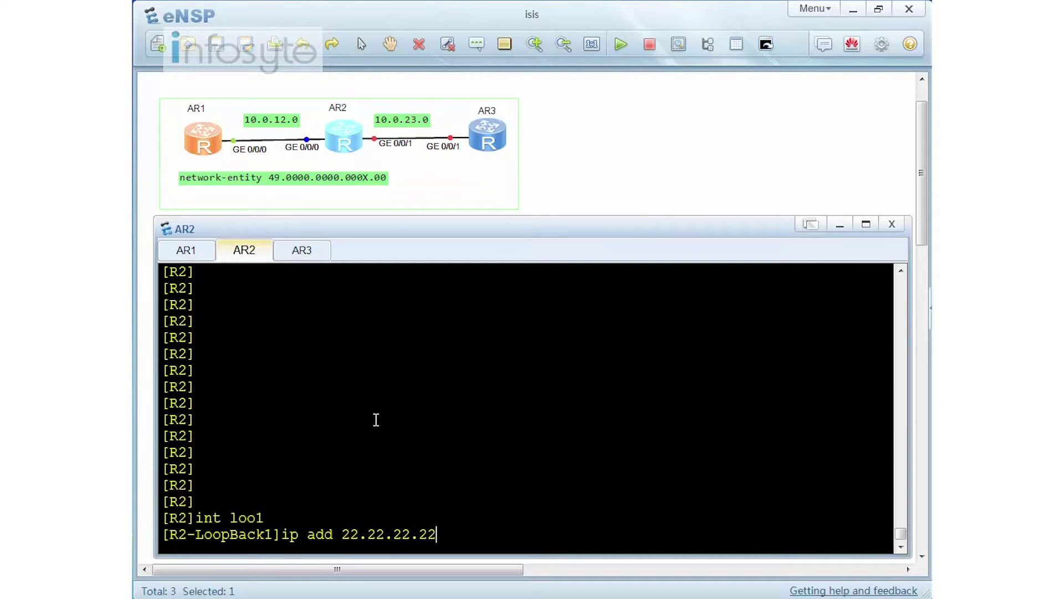
text( 32)
key(Return)
text(isis en)
key(Return)
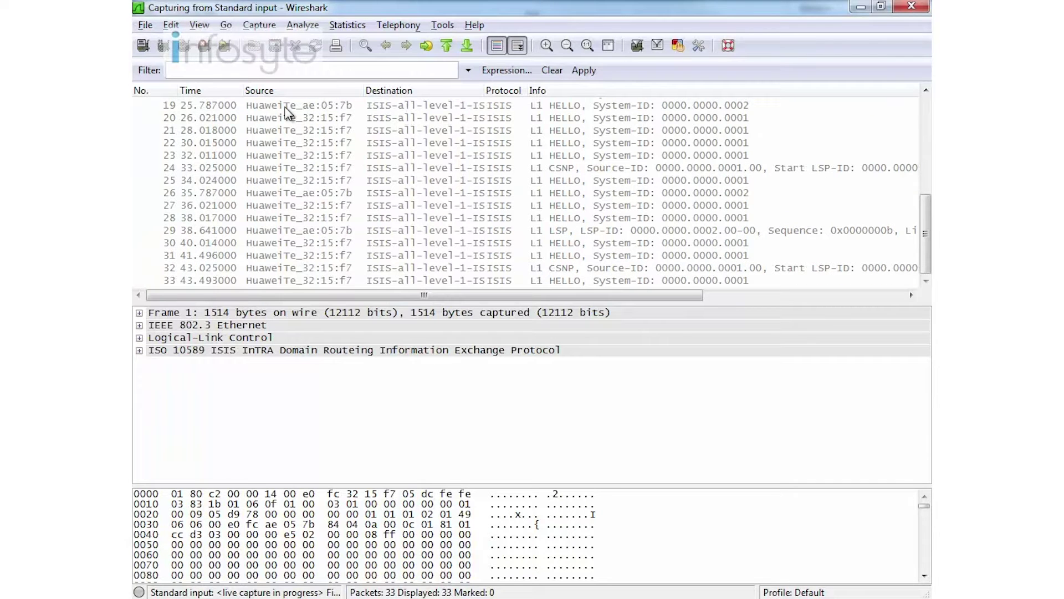
- Generate a flow graph of the capture in Wireshark, examine the hello and CSNP exchanges, and locate the L1 LSP packet at 38.641 s
click(347, 25)
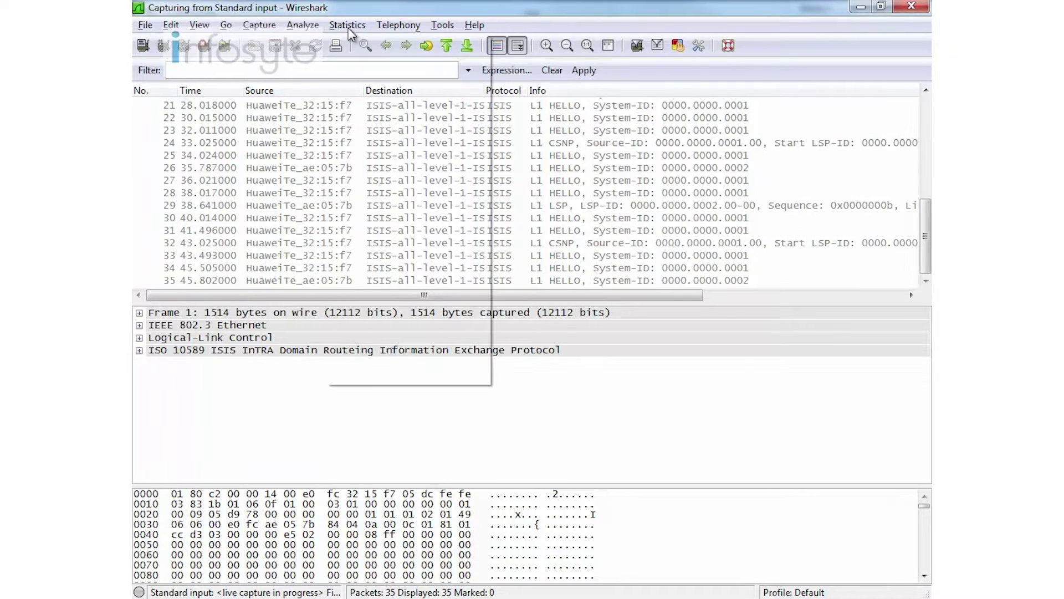
click(388, 256)
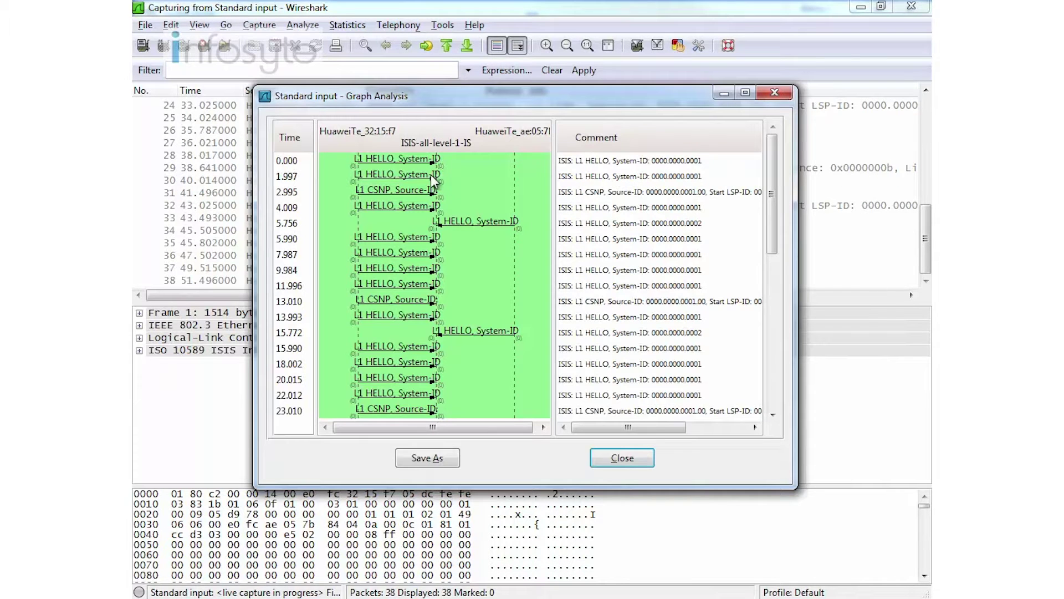
click(388, 189)
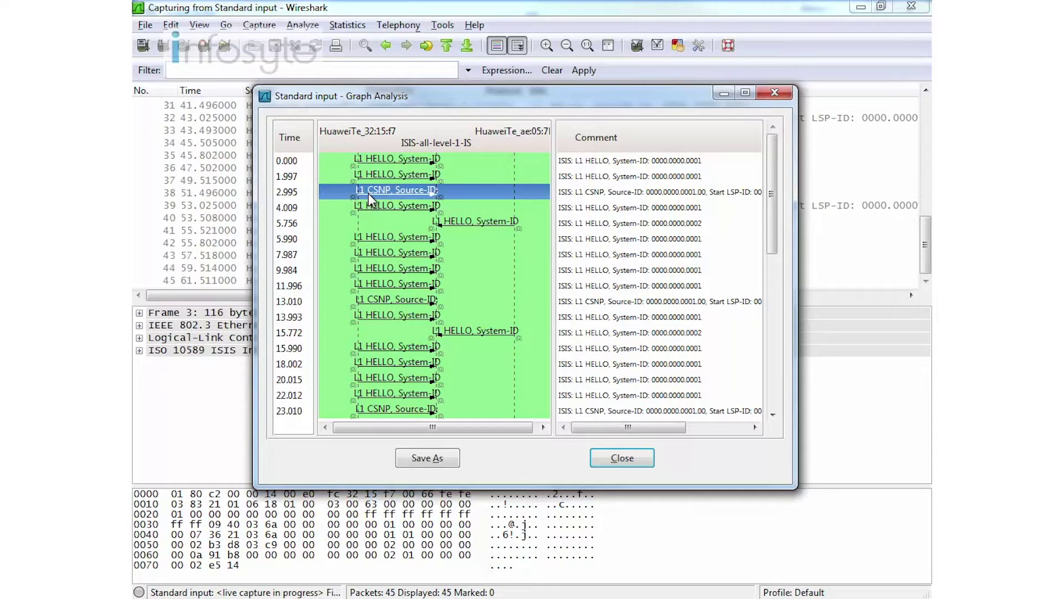
click(467, 224)
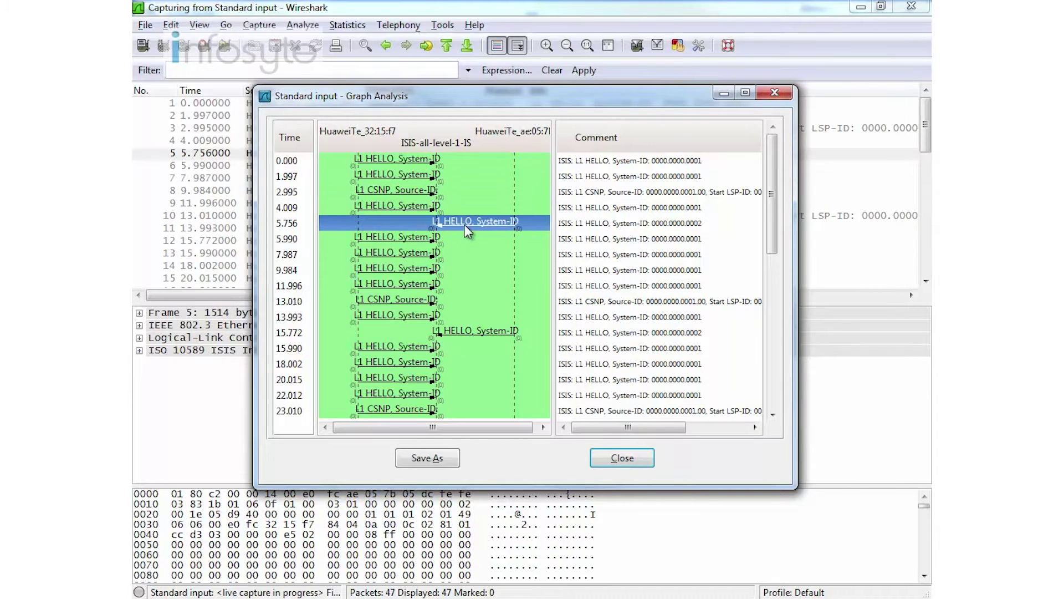
click(478, 331)
click(401, 301)
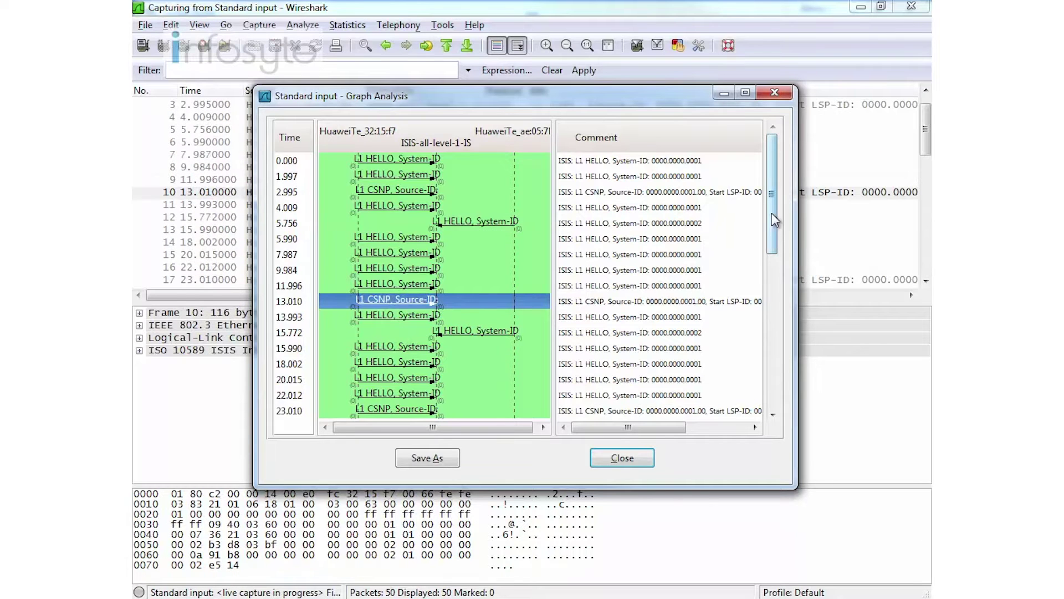
drag(774, 232, 775, 365)
click(480, 286)
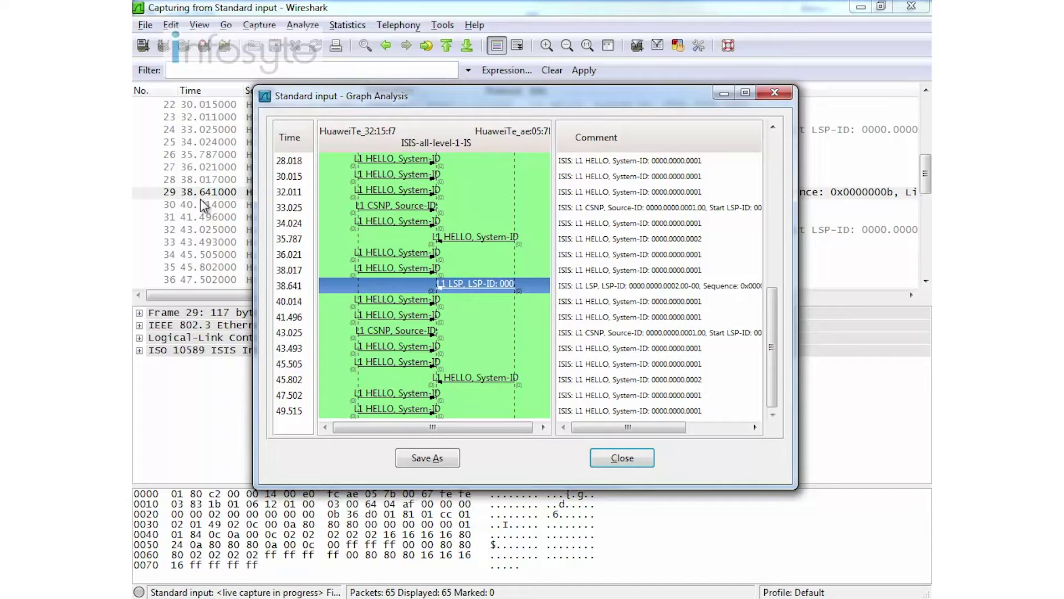
click(622, 458)
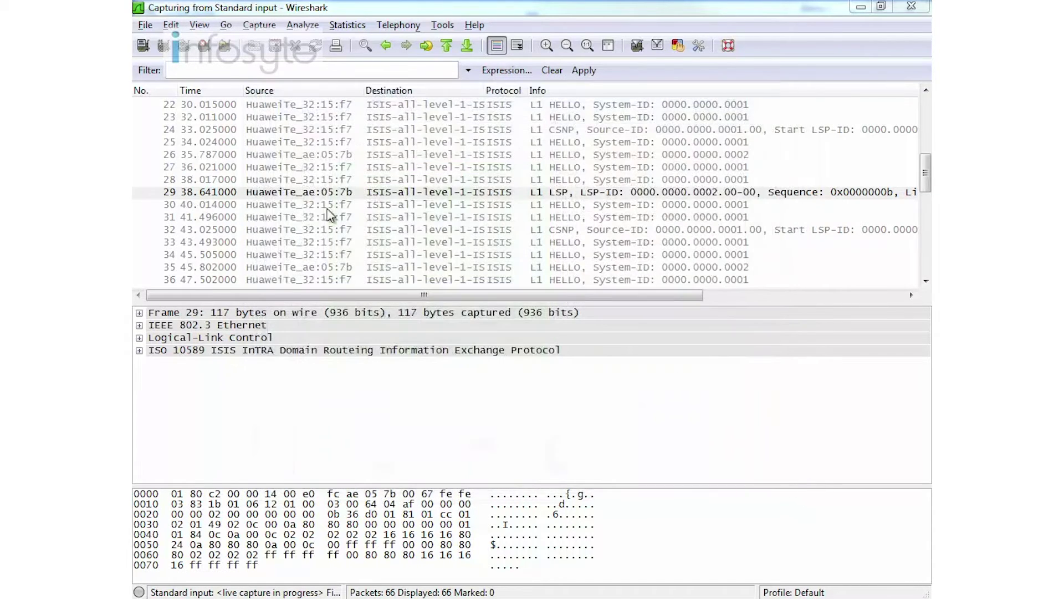
- Examine the LSP's IP internal reachability down to the default metric of prefix 22.22.22.22/32, and close Wireshark
double_click(281, 348)
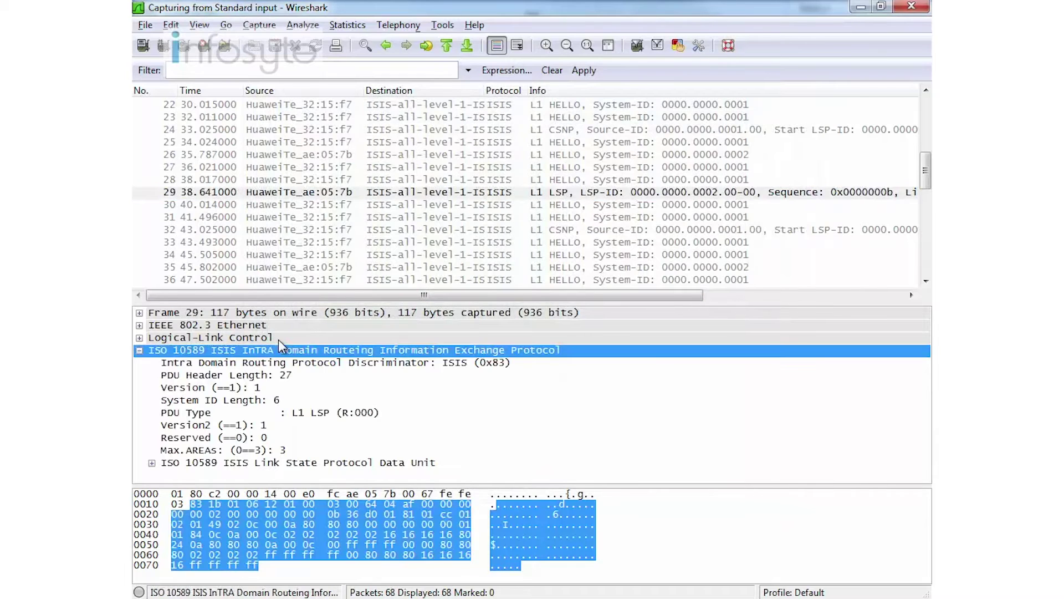
double_click(361, 463)
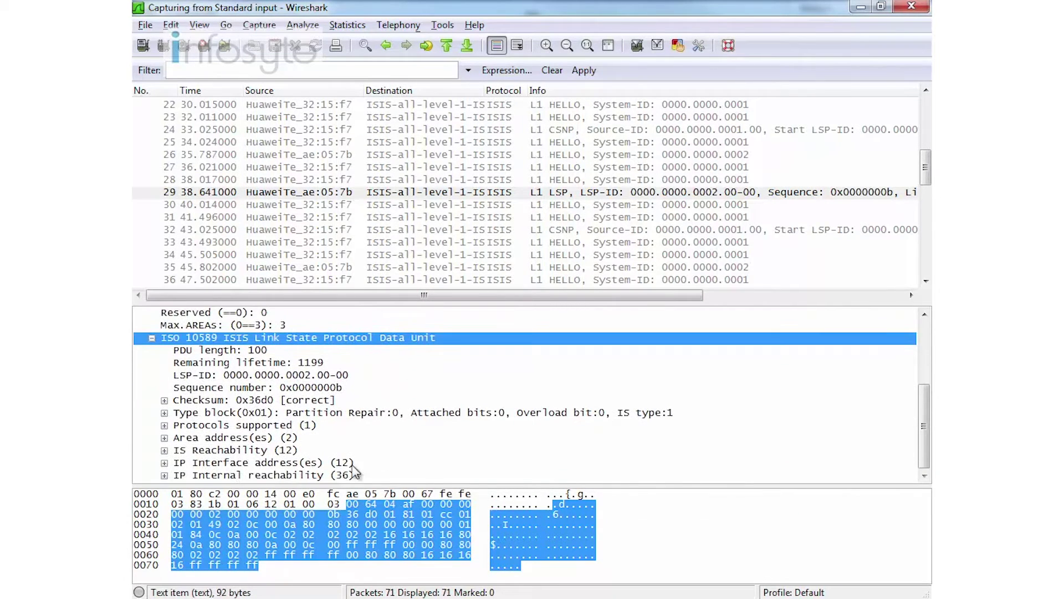
double_click(327, 475)
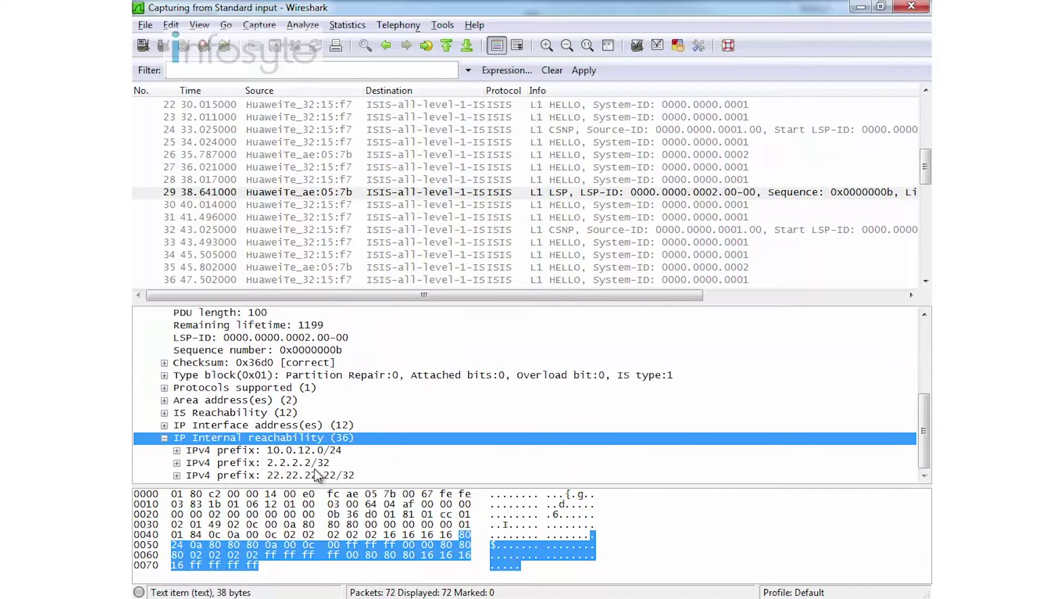
double_click(318, 475)
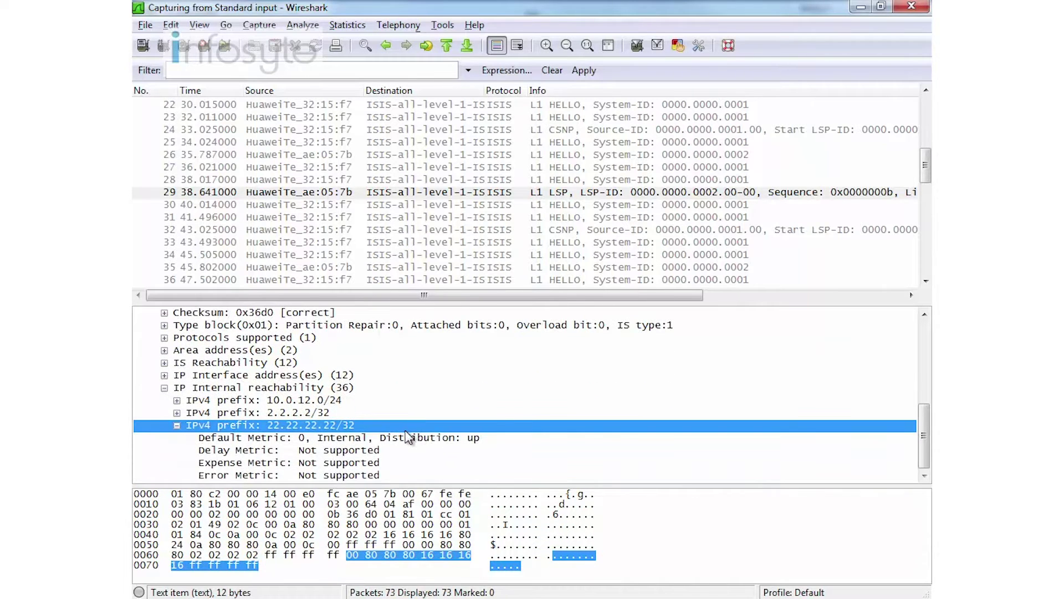
click(463, 439)
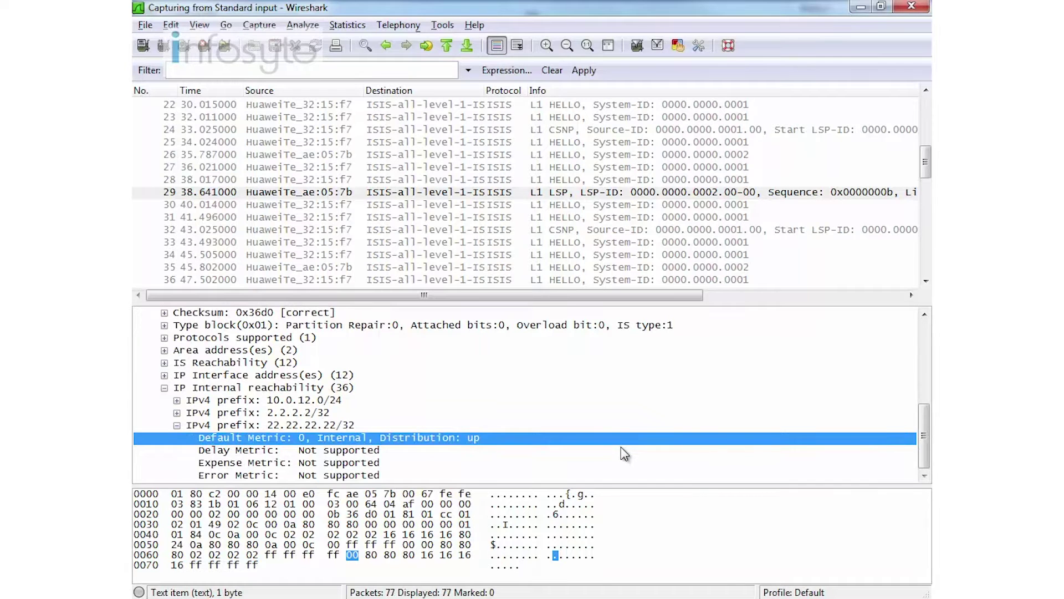
click(912, 7)
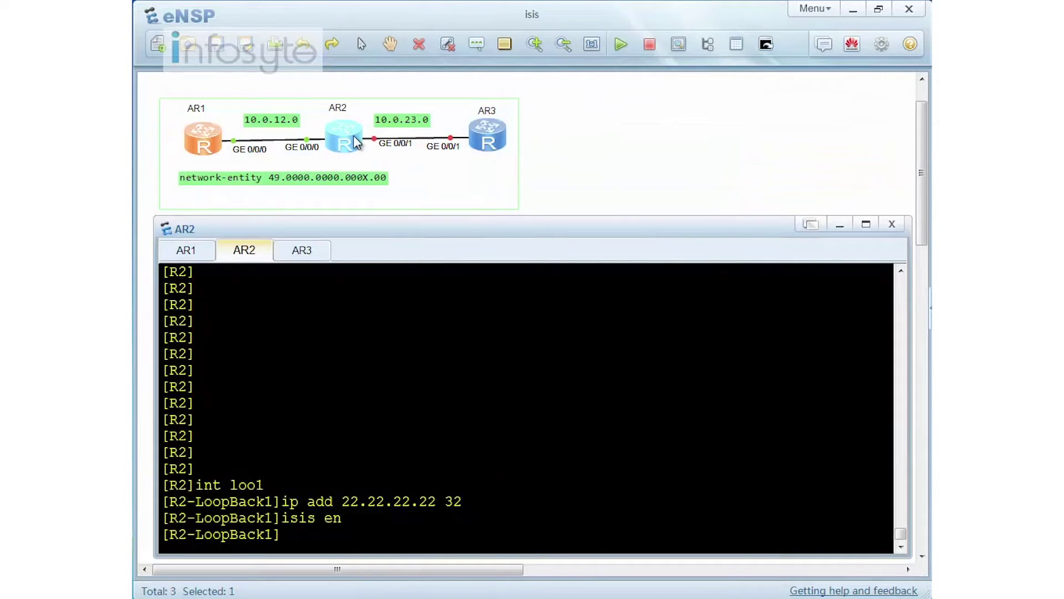
- Switch to eNSP and start router AR3 in the topology
click(491, 145)
right_click(491, 146)
click(507, 154)
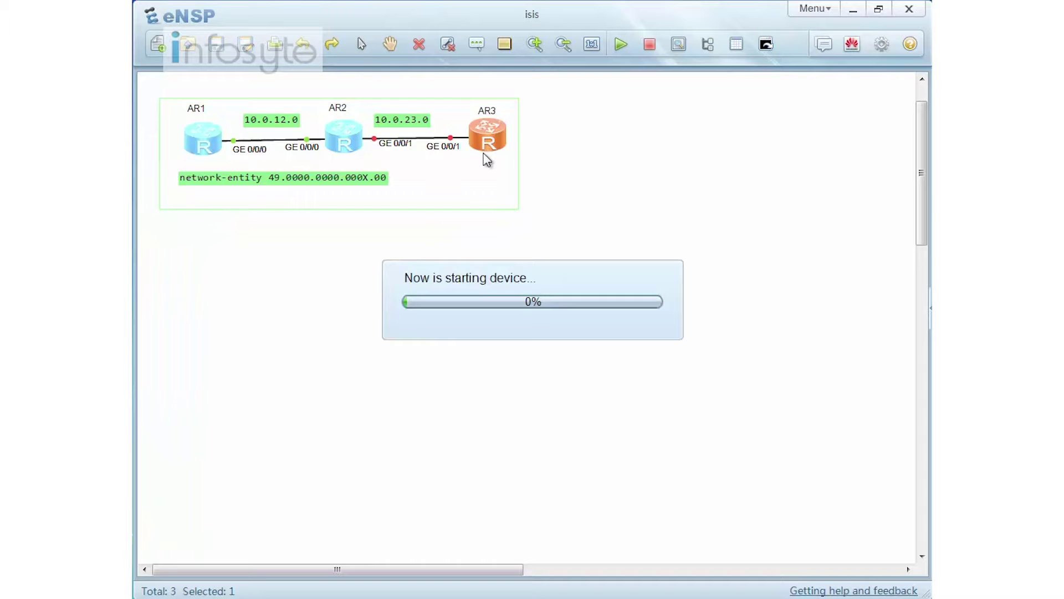
- On AR2, assign 10.0.23.2 with mask length 24 to GigabitEthernet0/0/1 and return to system view
double_click(349, 134)
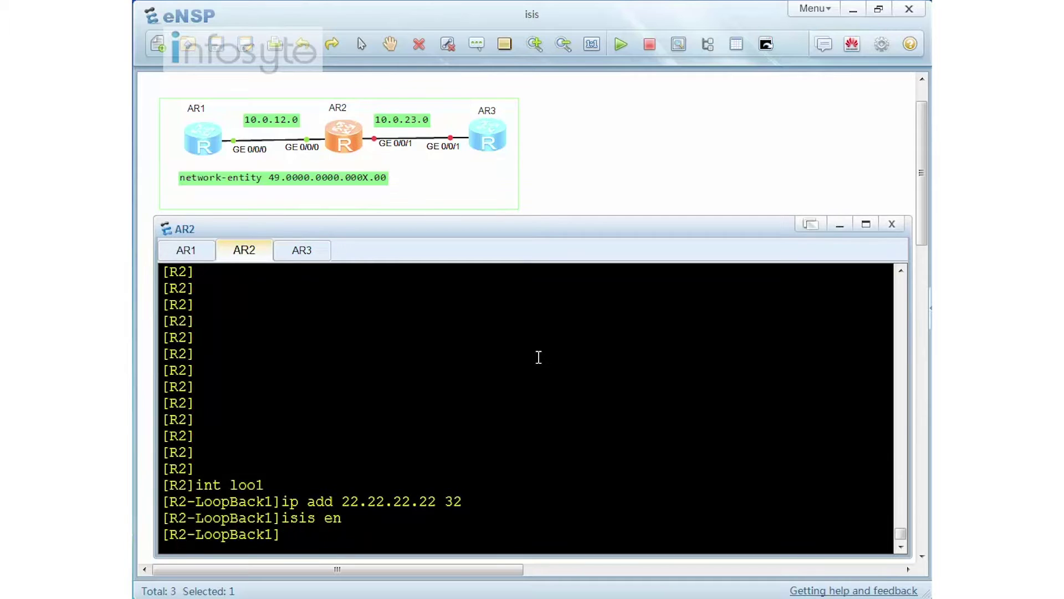
text(int g0/0/1)
key(Return)
key(Return)
key(Return)
key(Return)
key(Return)
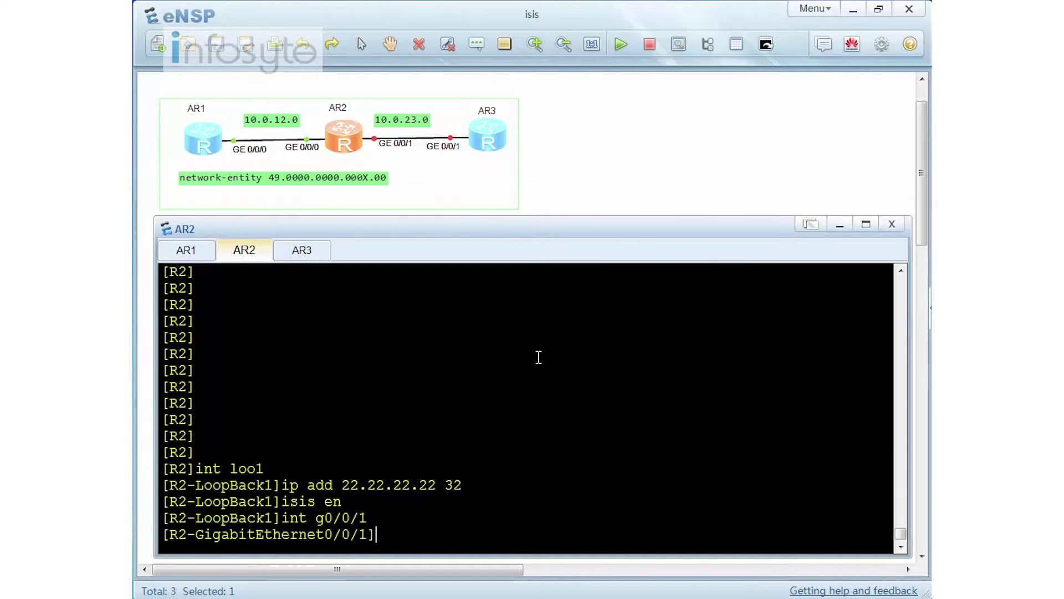
text(ip ad)
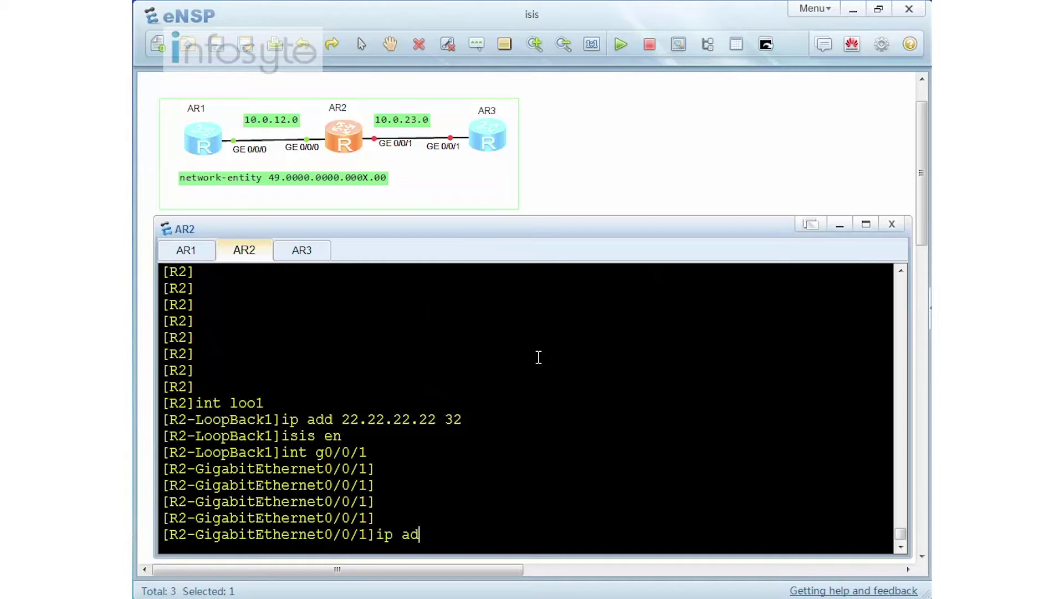
text(d 10.0.23.2 24)
key(Return)
key(Return)
key(Return)
key(Return)
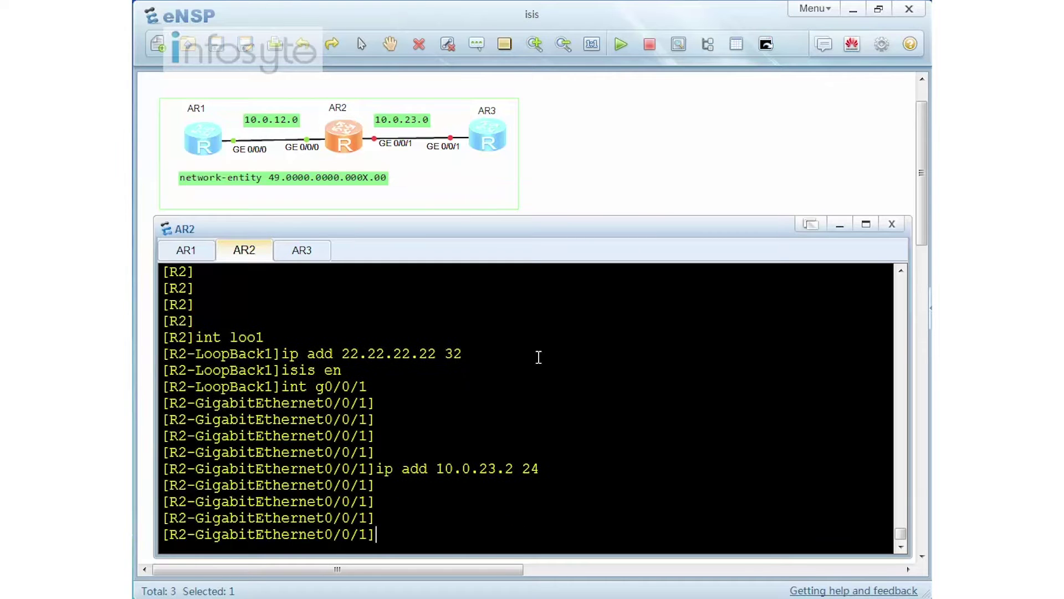
text(q)
key(Return)
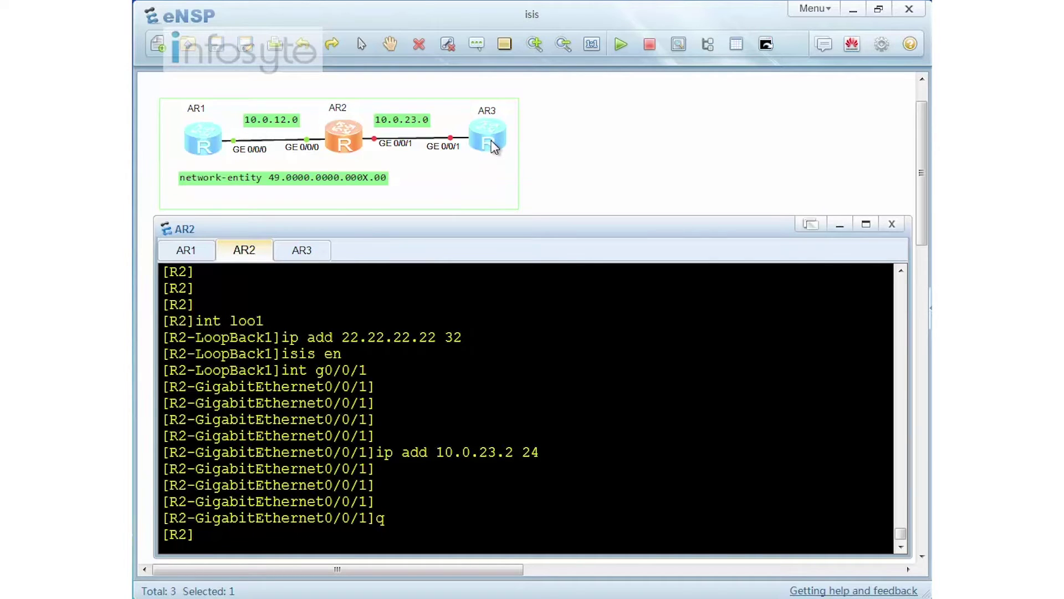
- On AR3, enter system view and assign 10.0.23.3 with mask length 24 to GigabitEthernet0/0/1
click(311, 250)
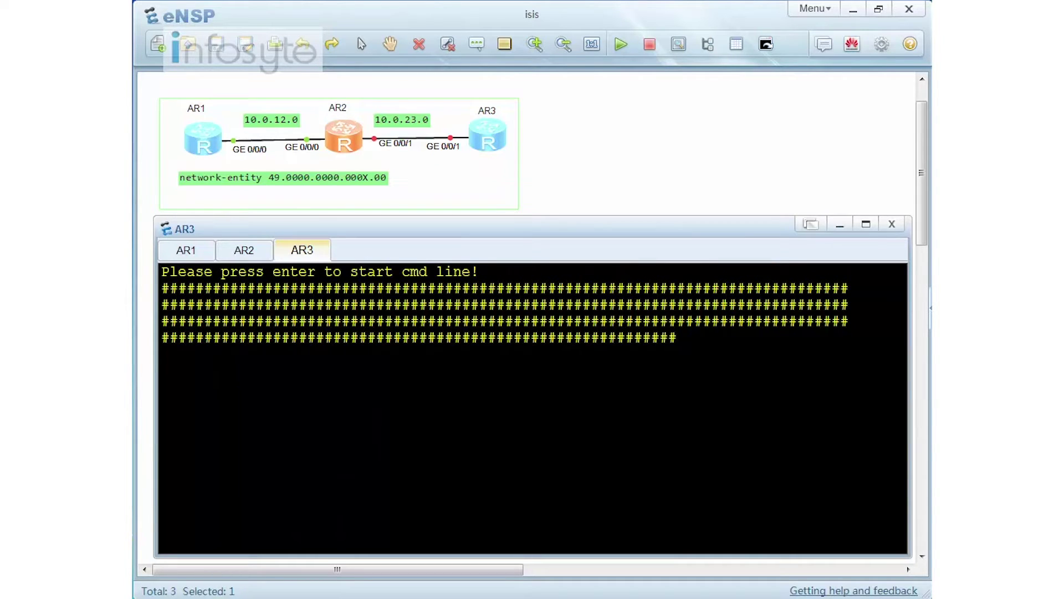
key(Return)
key(Return)
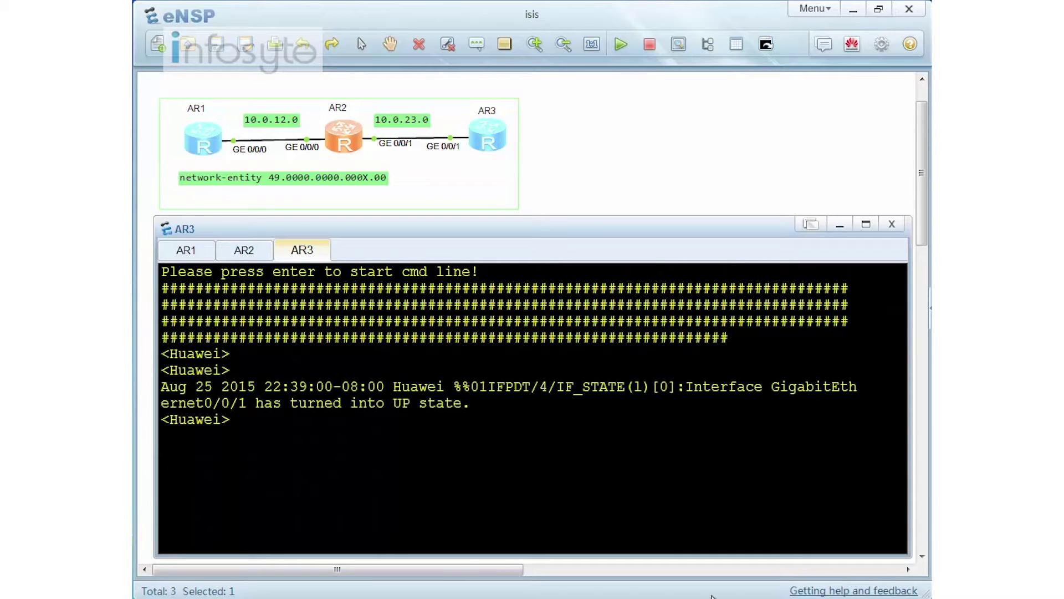
text(sys)
key(Return)
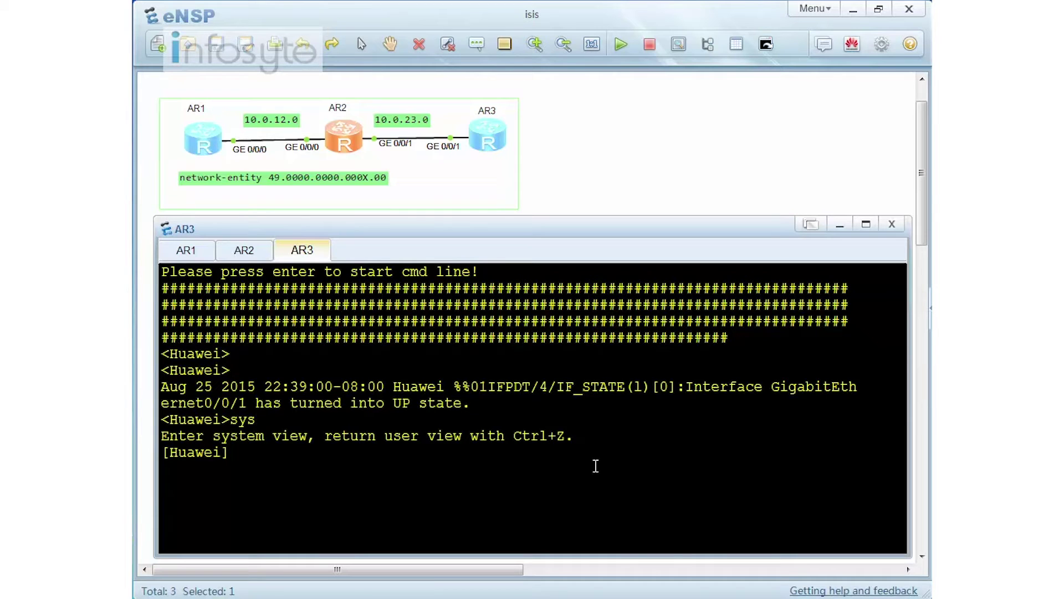
text(int g0/0/1)
key(Return)
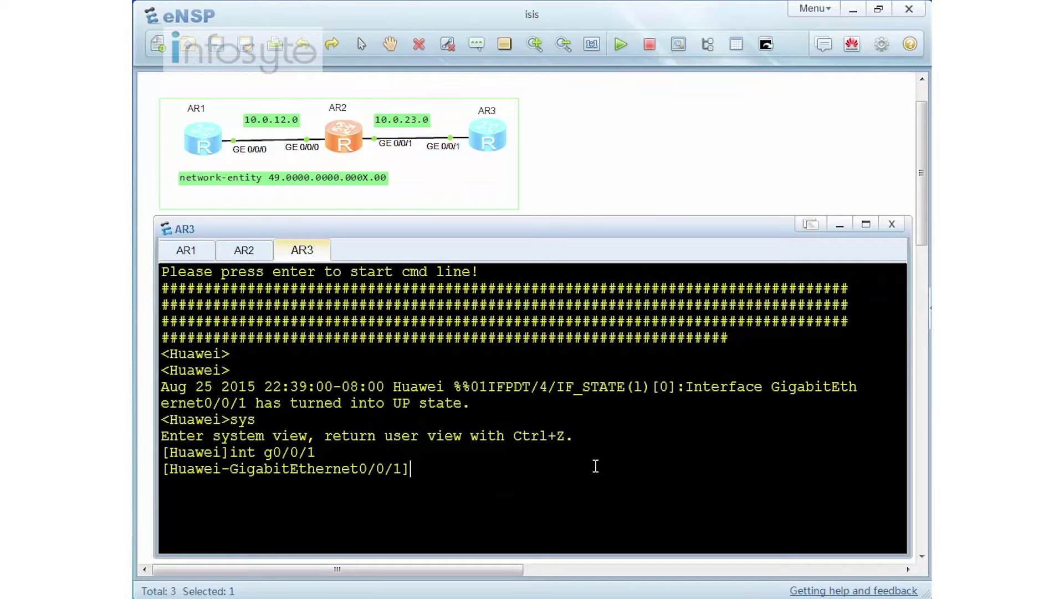
text(ip add 10.0.23.3 24)
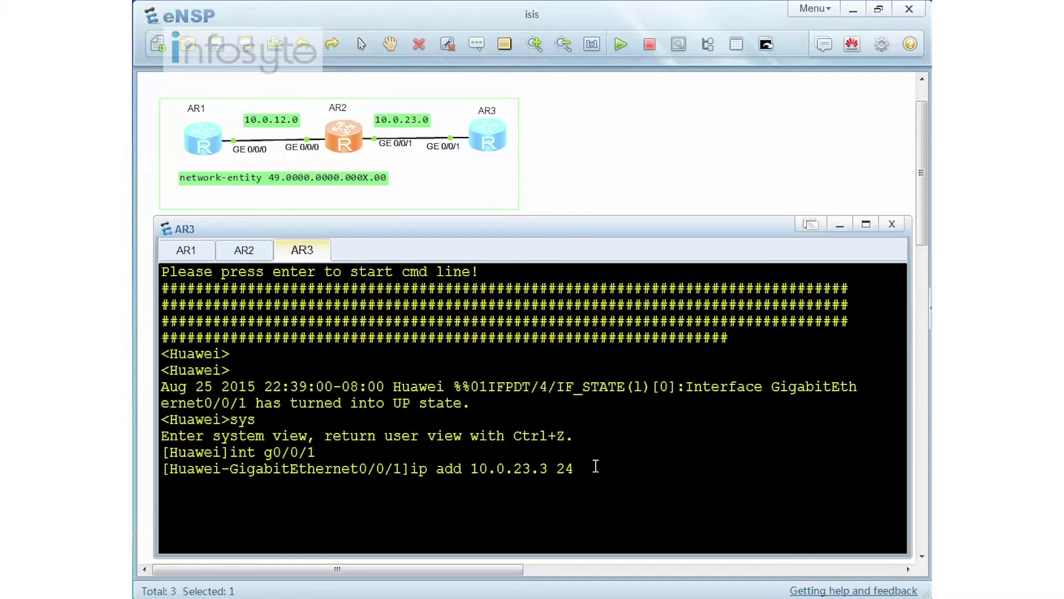
key(Return)
- On AR3, create interface LoopBack0 and assign it 3.3.3.3 with mask length 32
text(int loo0)
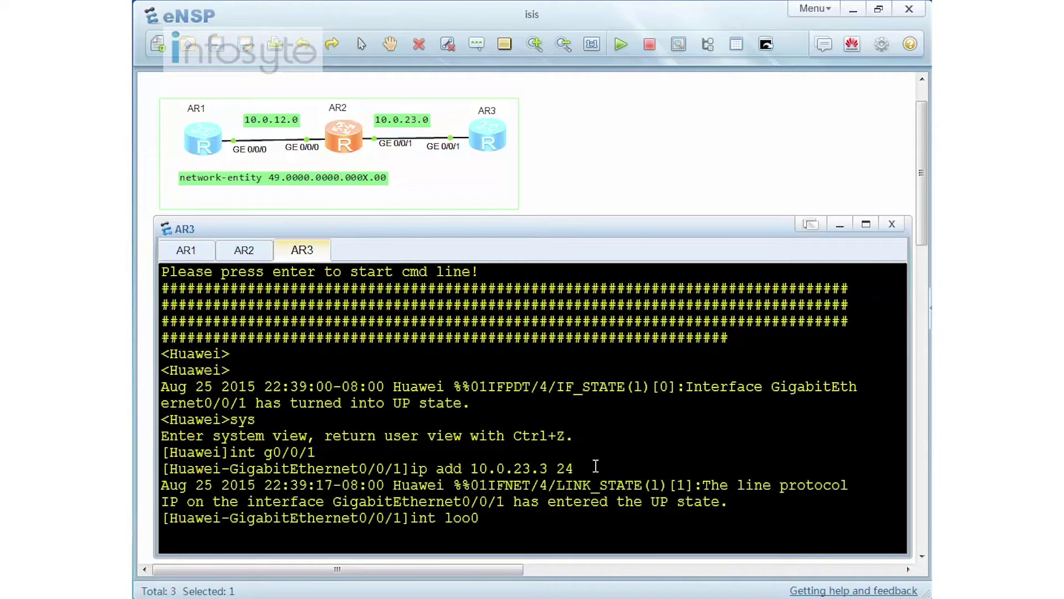
key(Return)
text(ip add)
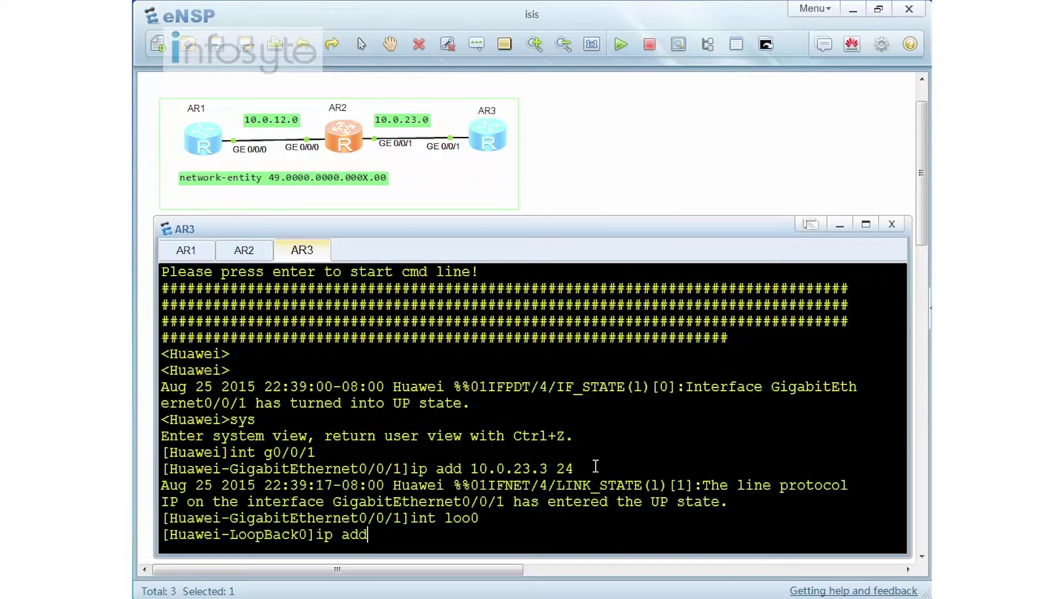
text( 3.3.3.3 32)
key(Return)
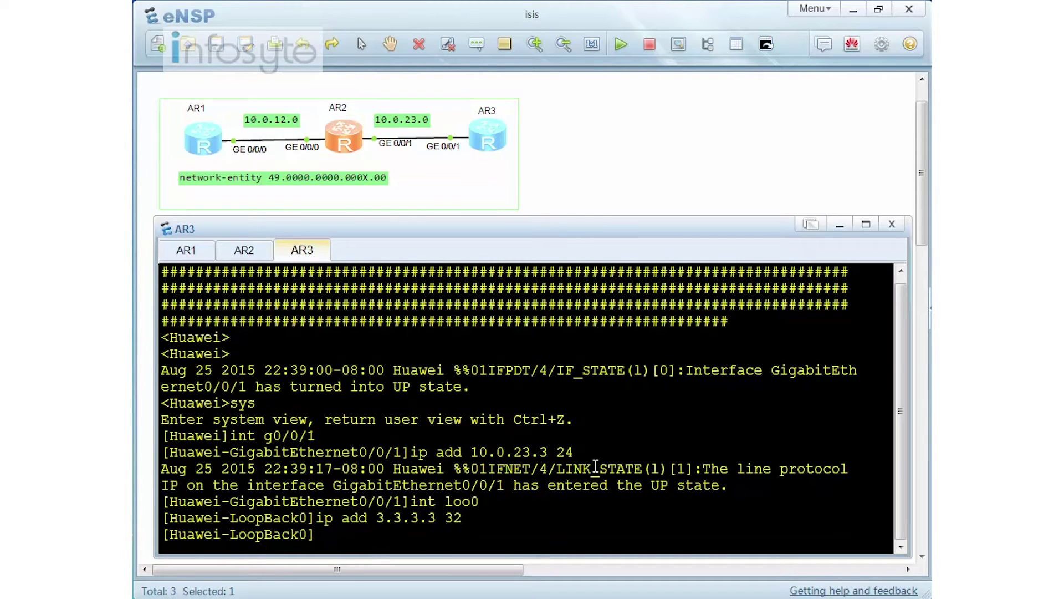
- Return AR3 to system view and set its system name to R3
text(q)
key(Return)
text(sys)
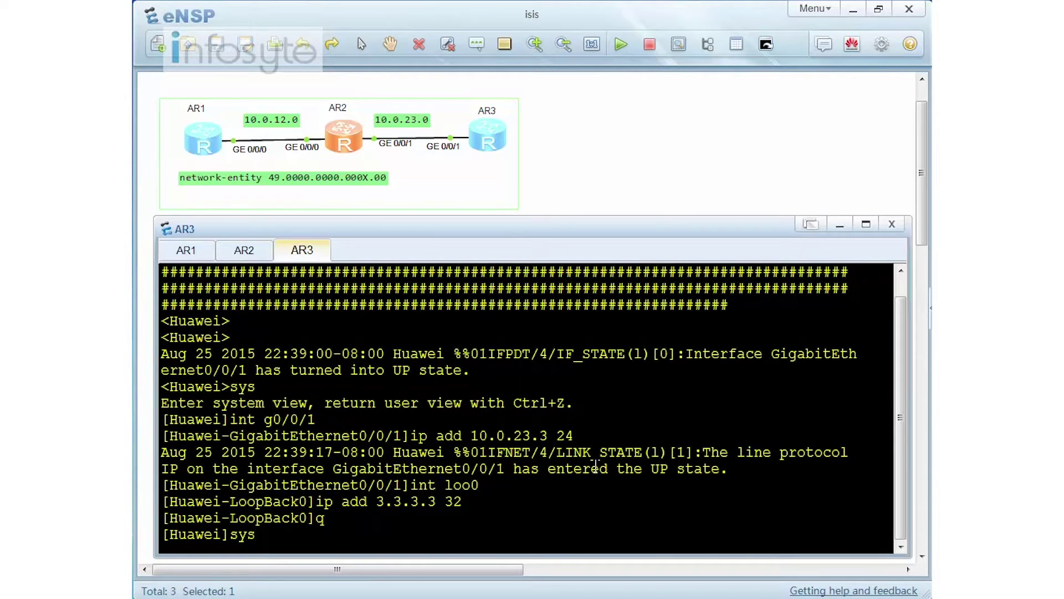
text(R3)
key(Return)
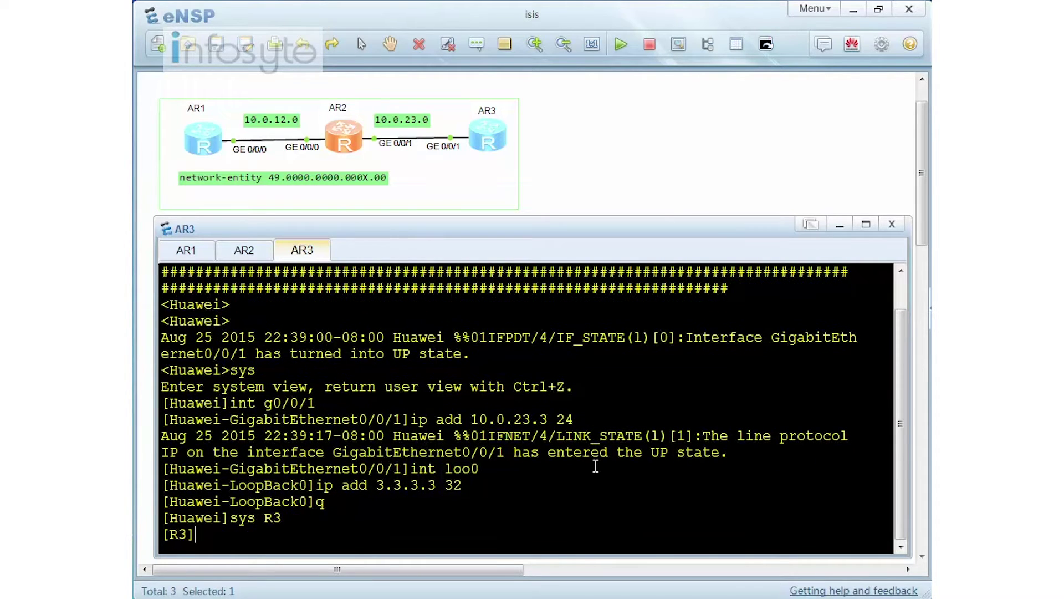
key(Return)
key(Return)
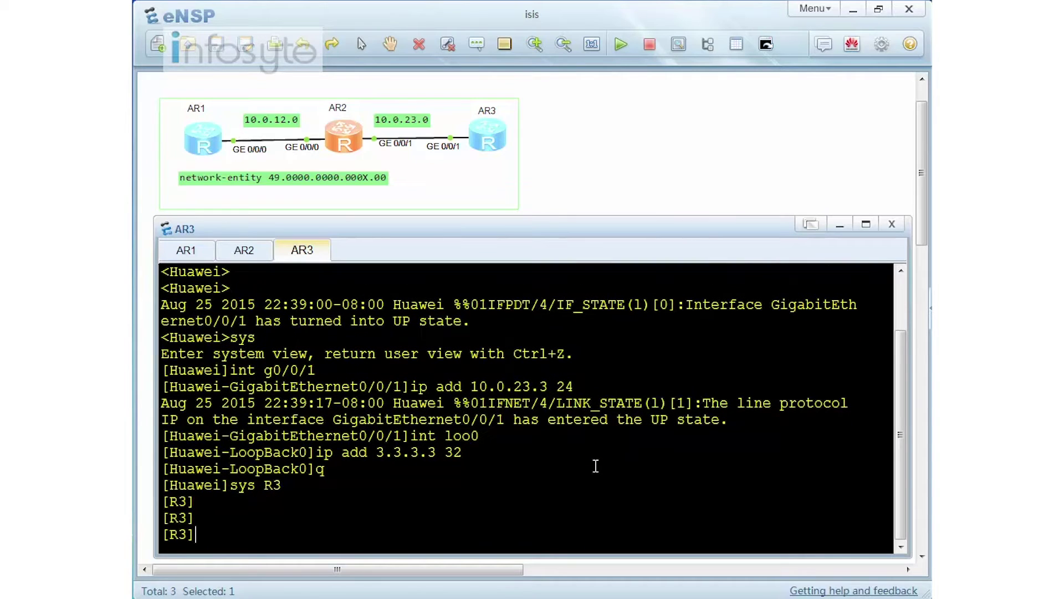
- Start the default IS-IS process on AR3 and set its network entity to 49.0000.0000.0003.00
text(isis)
key(Return)
text(n)
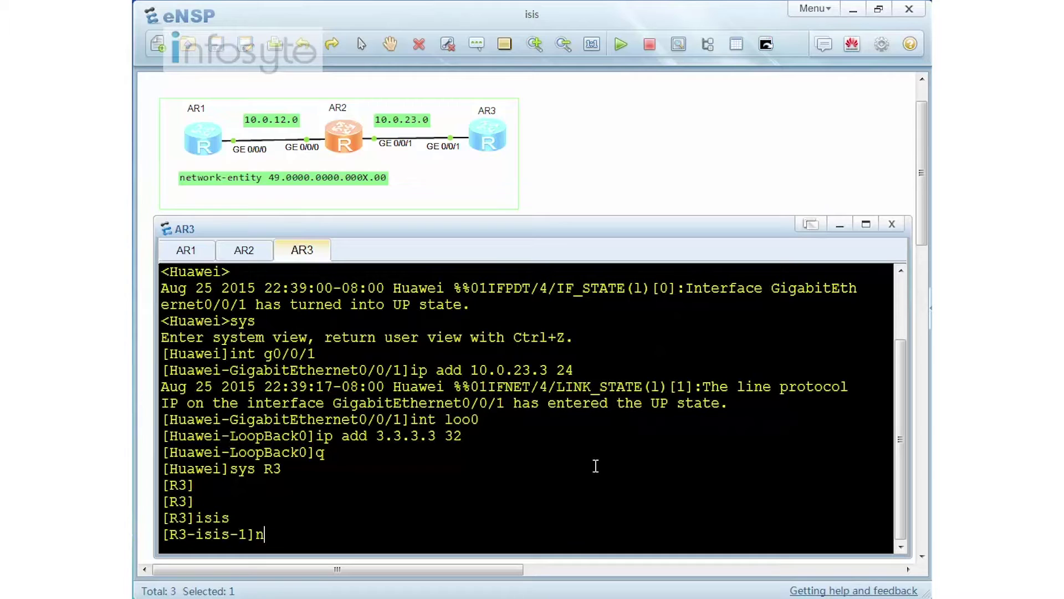
text(et 49.0000.0000.00)
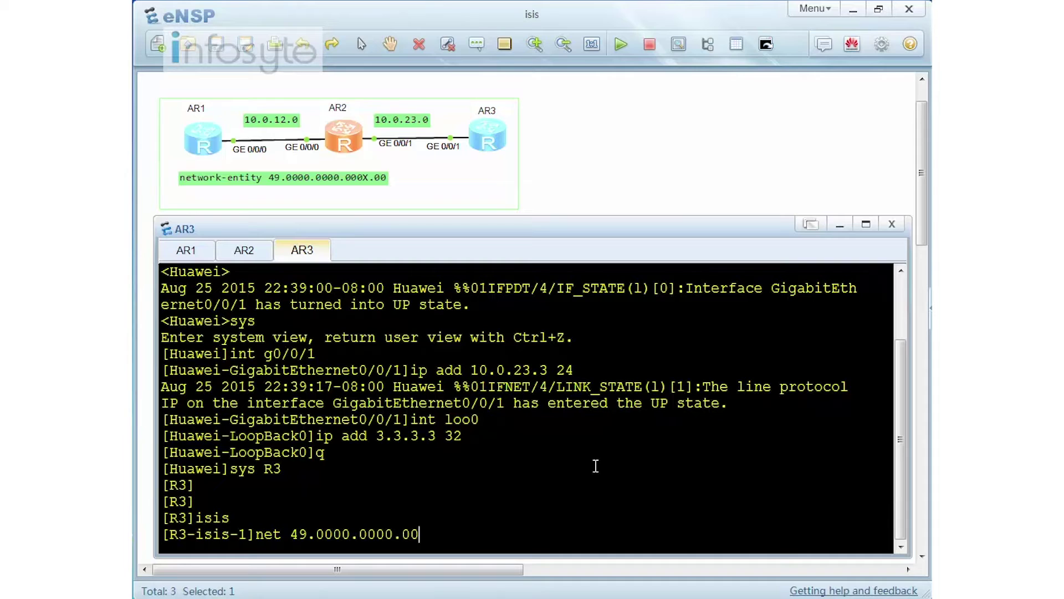
text(03.00)
key(Return)
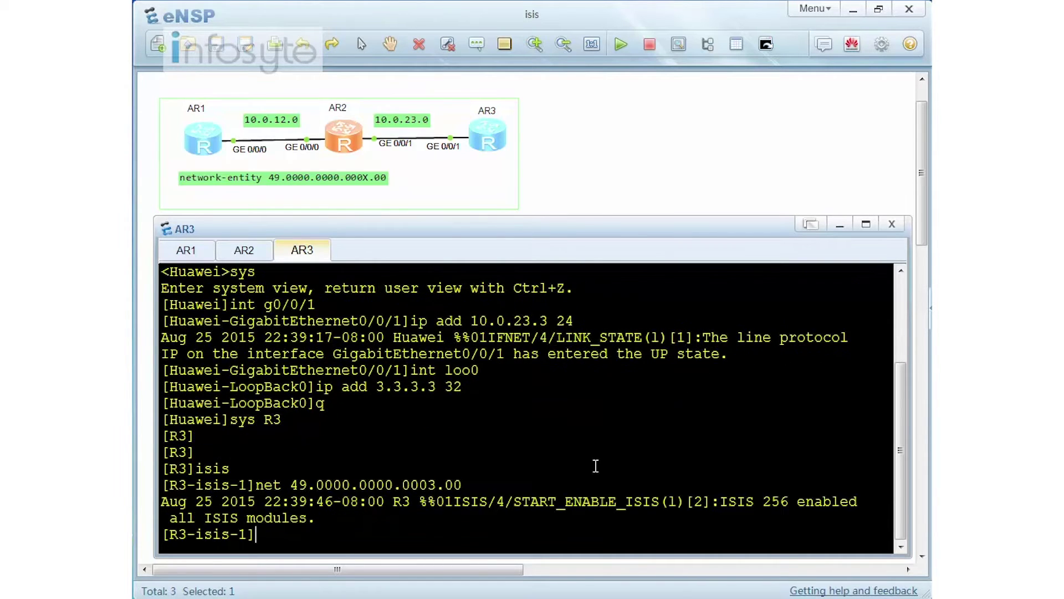
key(Return)
- Enable IS-IS on AR3's GigabitEthernet0/0/1 and LoopBack0 interfaces, and return to system view
text(int g0/0/1)
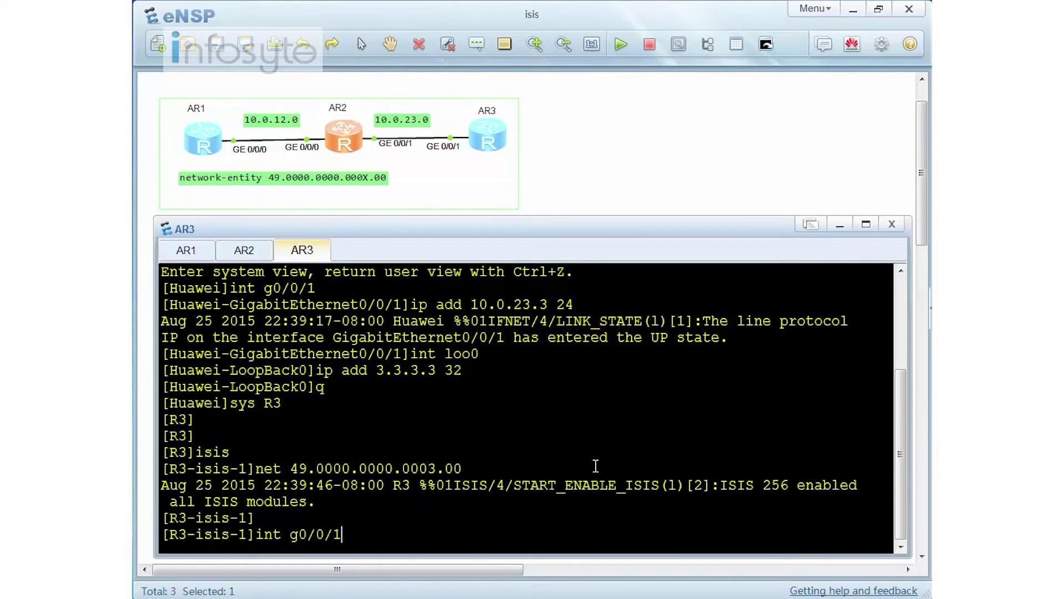
key(Return)
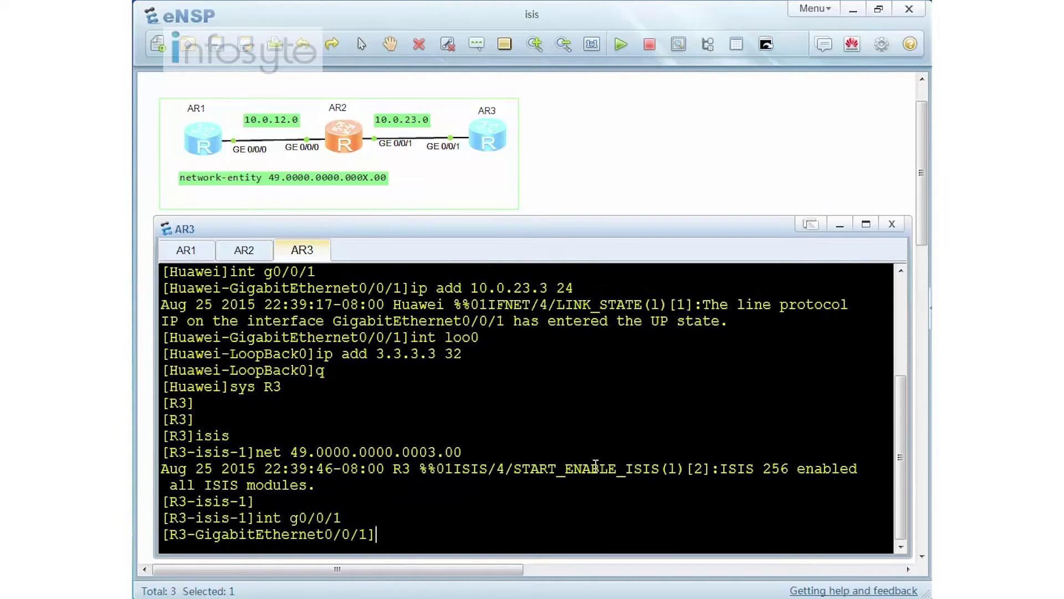
text(isis en)
key(Return)
key(Return)
text(int loo0)
key(Return)
text(isi)
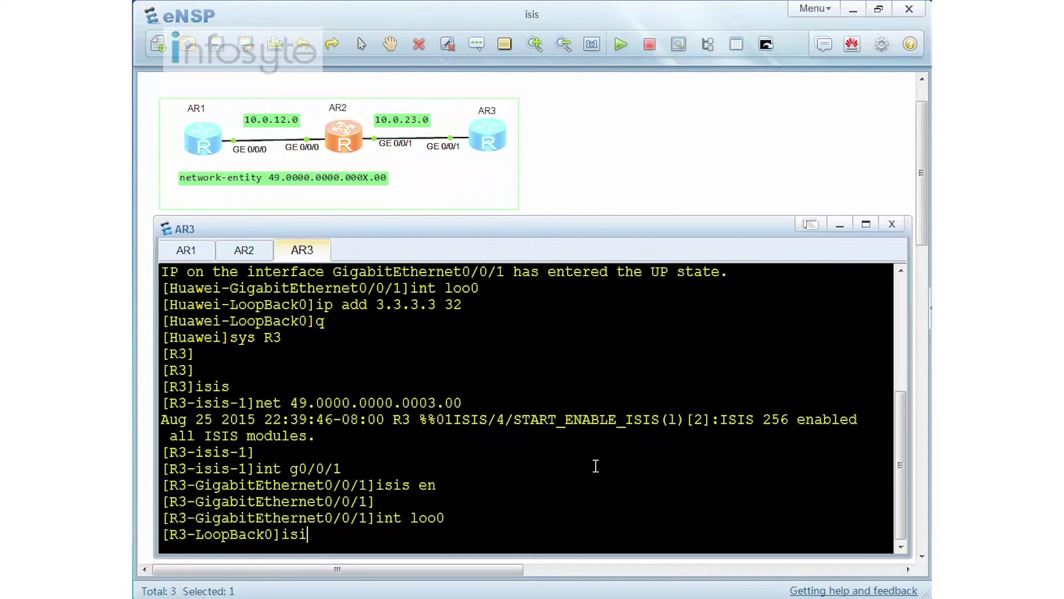
text(s en)
key(Return)
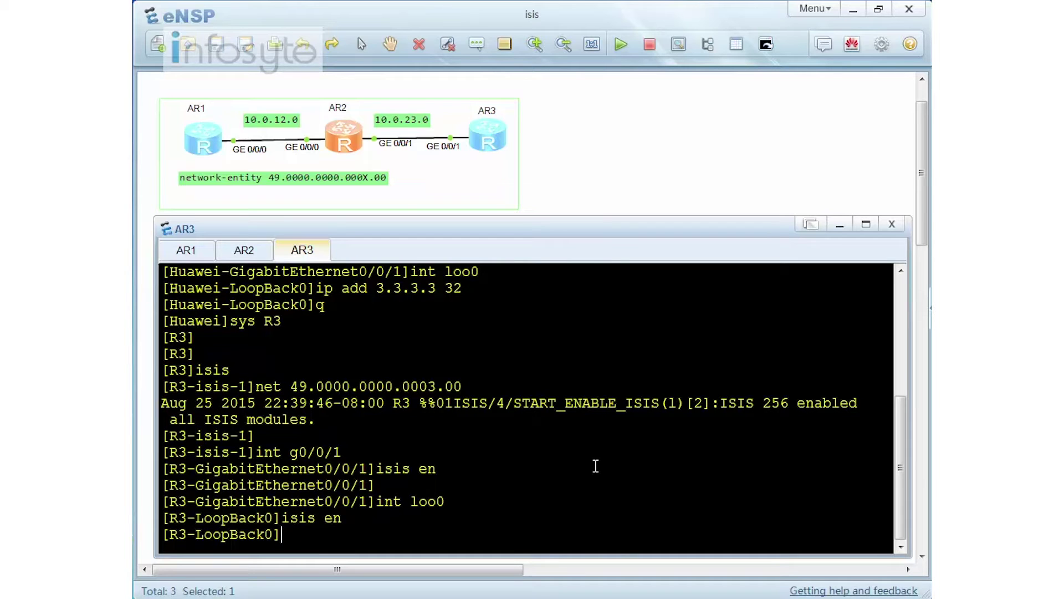
text(q)
key(Return)
- Display AR3's brief IP interface summary and ping 10.0.23.2 to test the link to AR2
text(dis ip int brief)
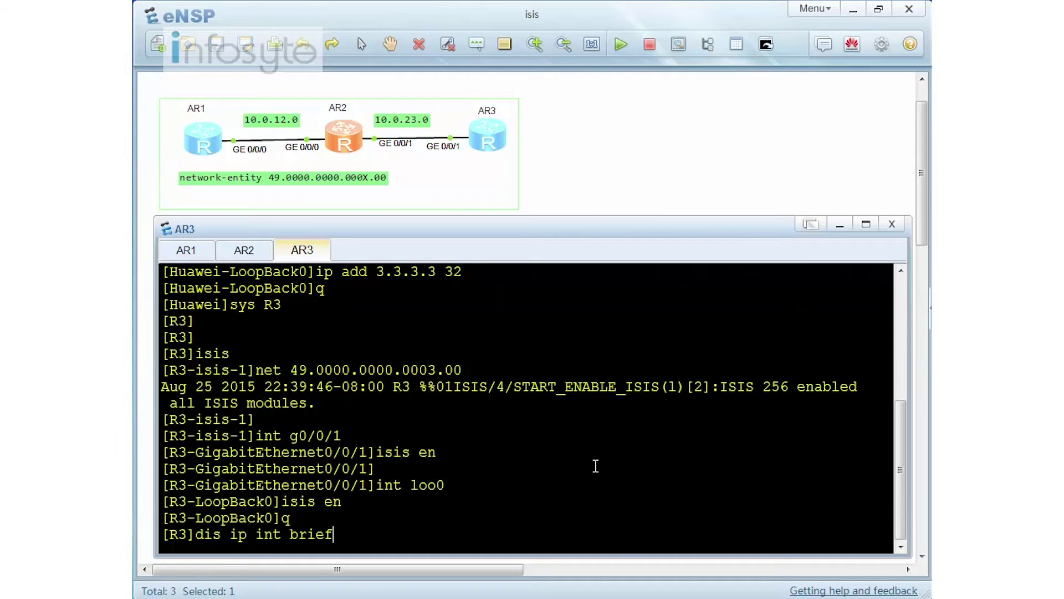
key(Return)
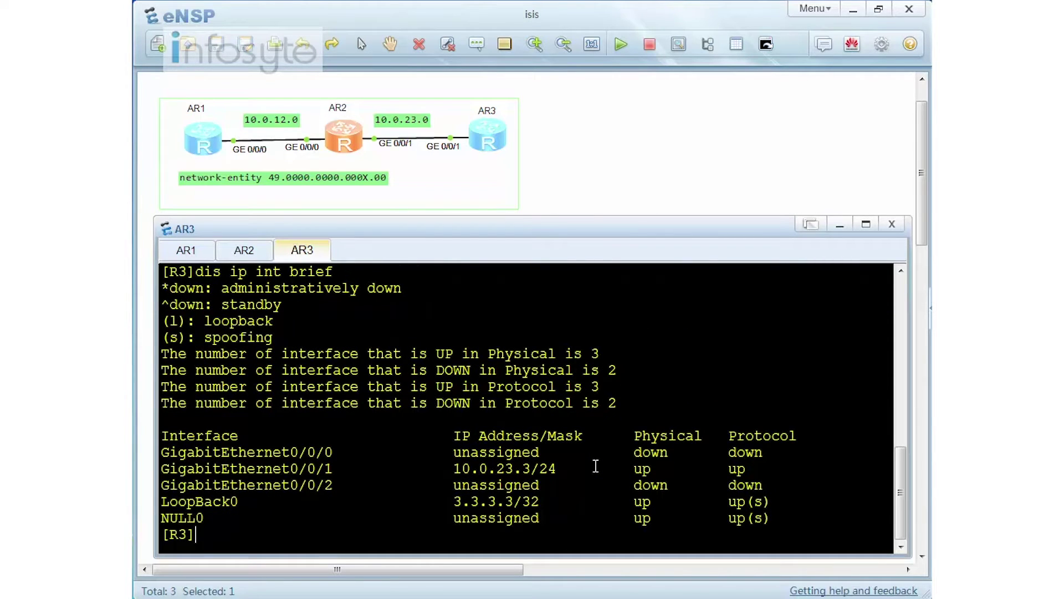
text(ping 10.0.23.2)
key(Return)
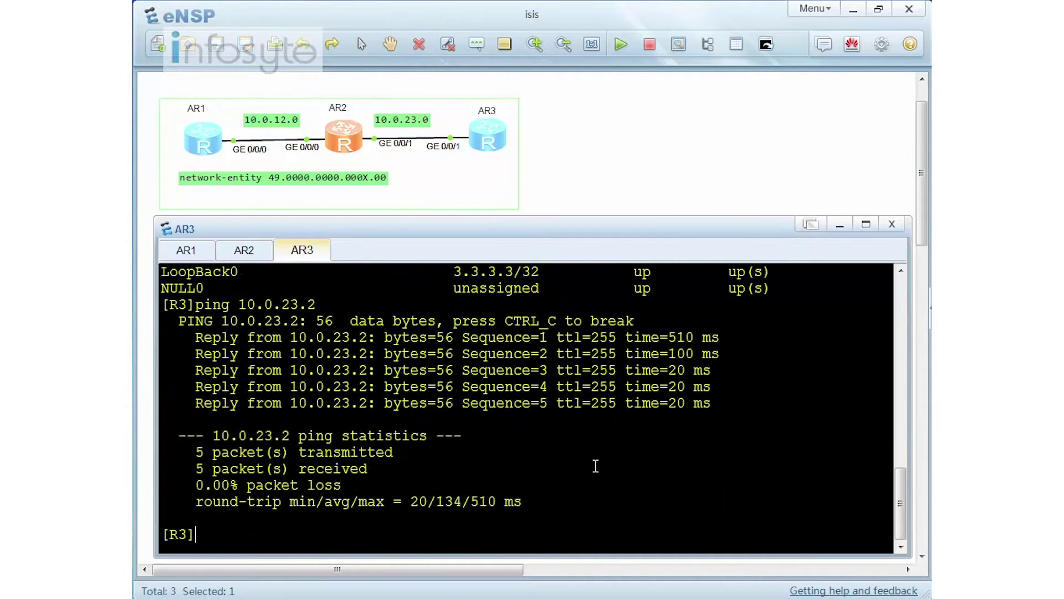
- Display the IS-IS interface information on AR3 and on AR2
text(dis isis int)
key(Return)
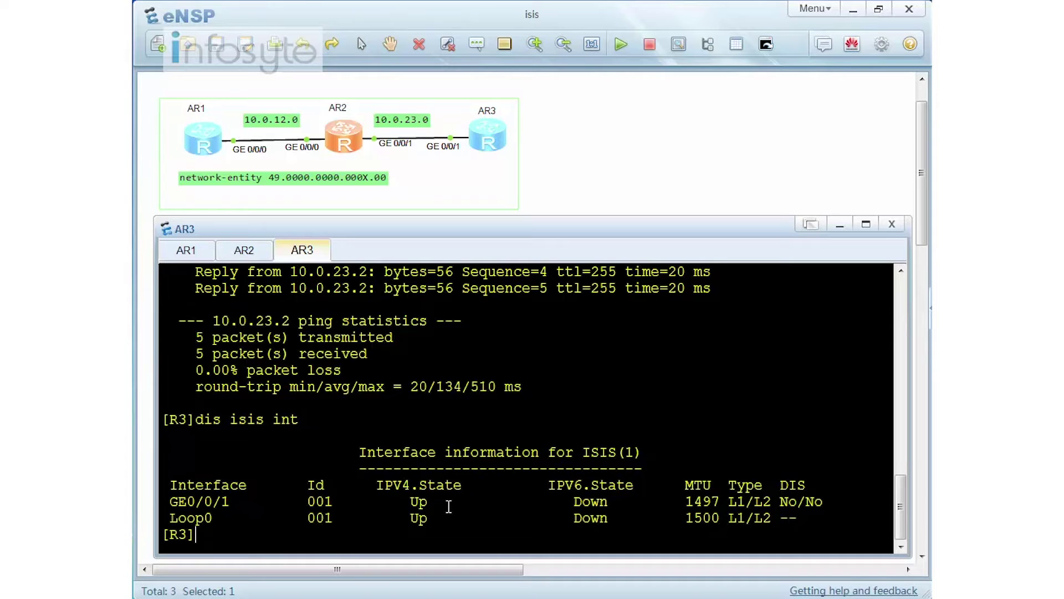
click(245, 252)
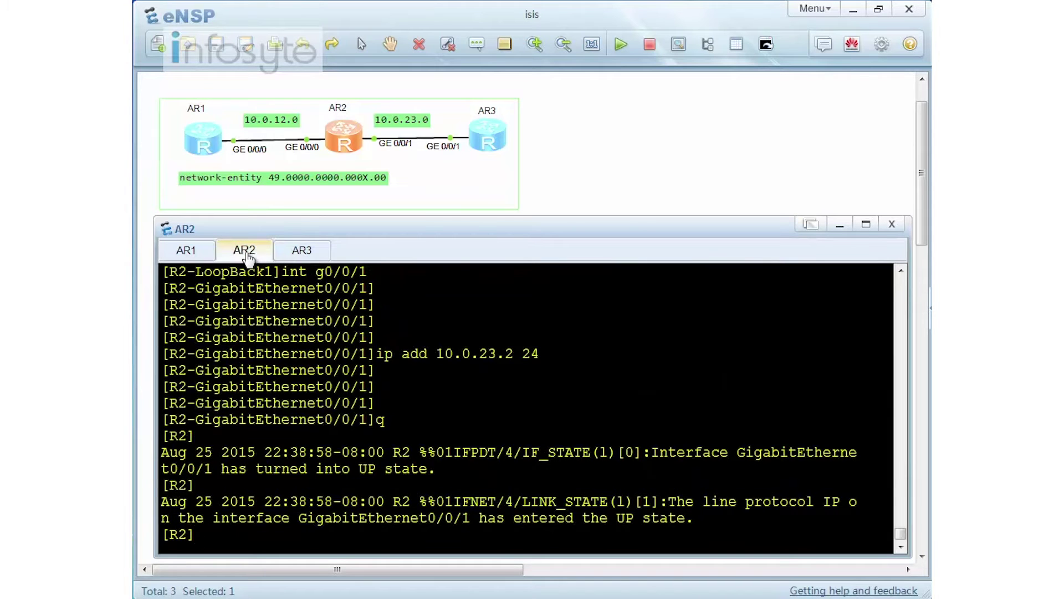
key(Return)
key(Return)
text(dis )
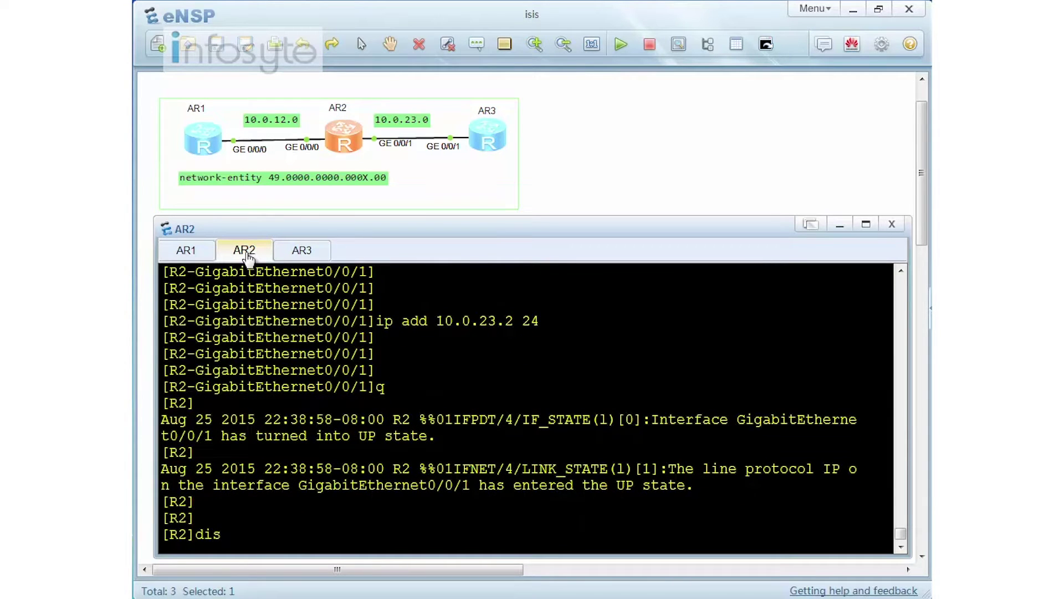
text(isis int)
key(Return)
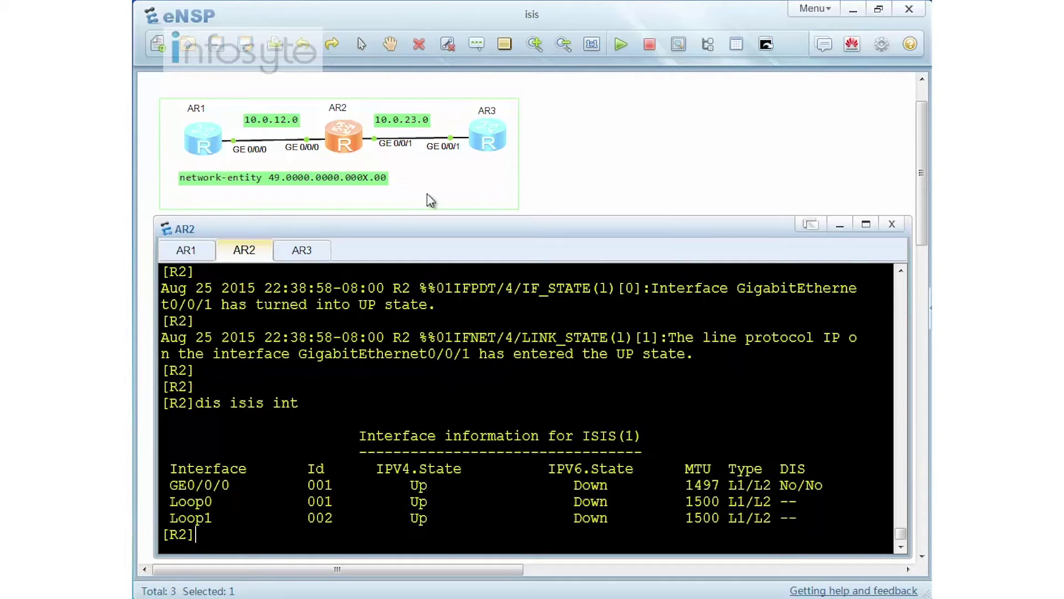
- On AR2, display the current configuration of GigabitEthernet0/0/1 and enable IS-IS on that interface
text(int 0)
key(BackSpace)
text(g0/0/1)
key(Return)
text(dis this)
key(Return)
key(Return)
text(isis en)
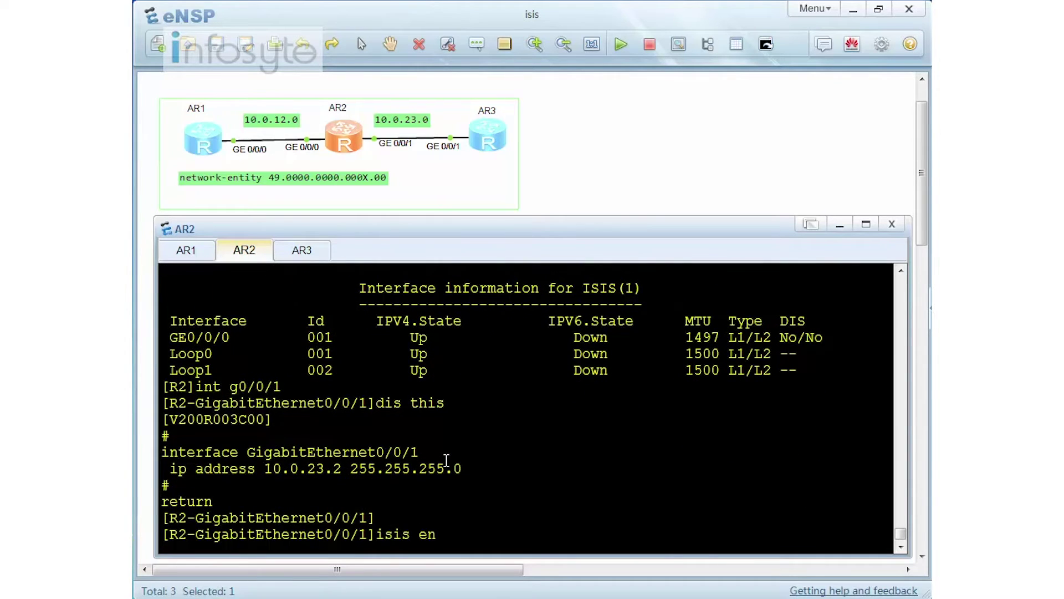
key(Return)
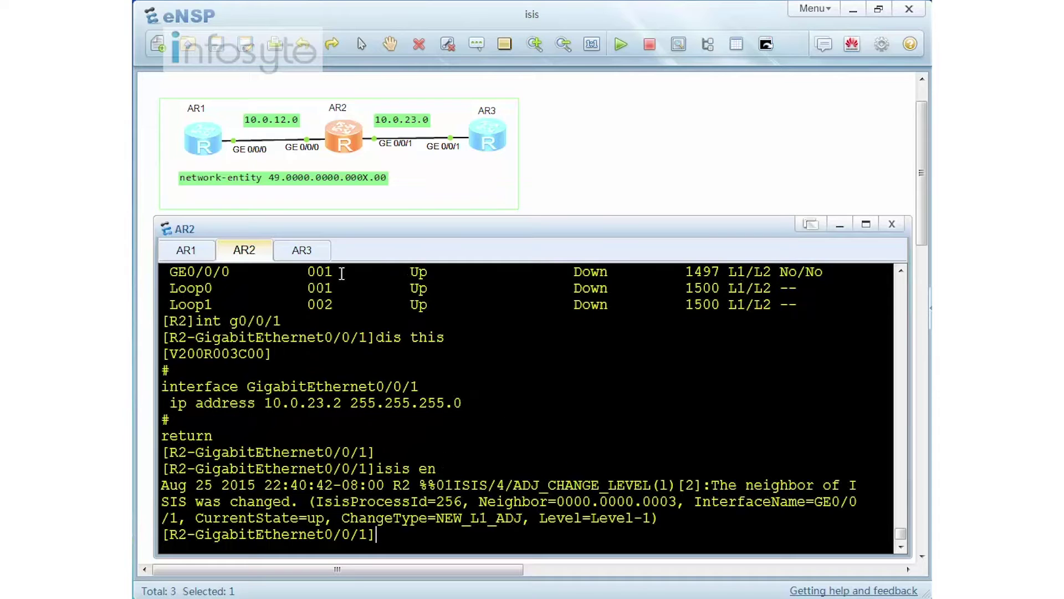
- Switch back to AR3, redisplay its IS-IS interface information, and review the neighbor change log
click(313, 258)
key(Return)
key(Return)
key(Return)
key(Return)
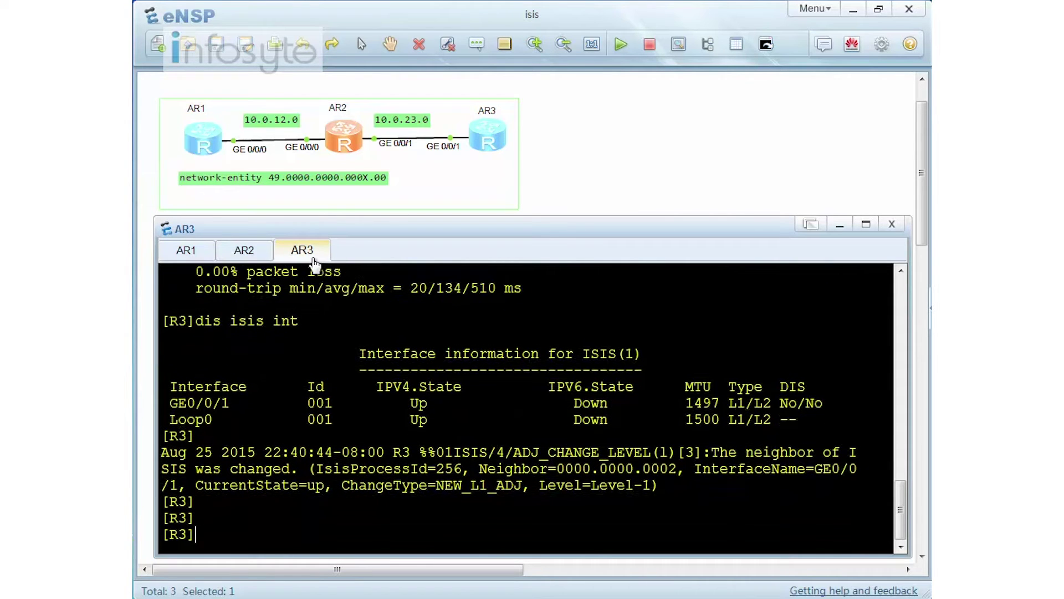
key(Up)
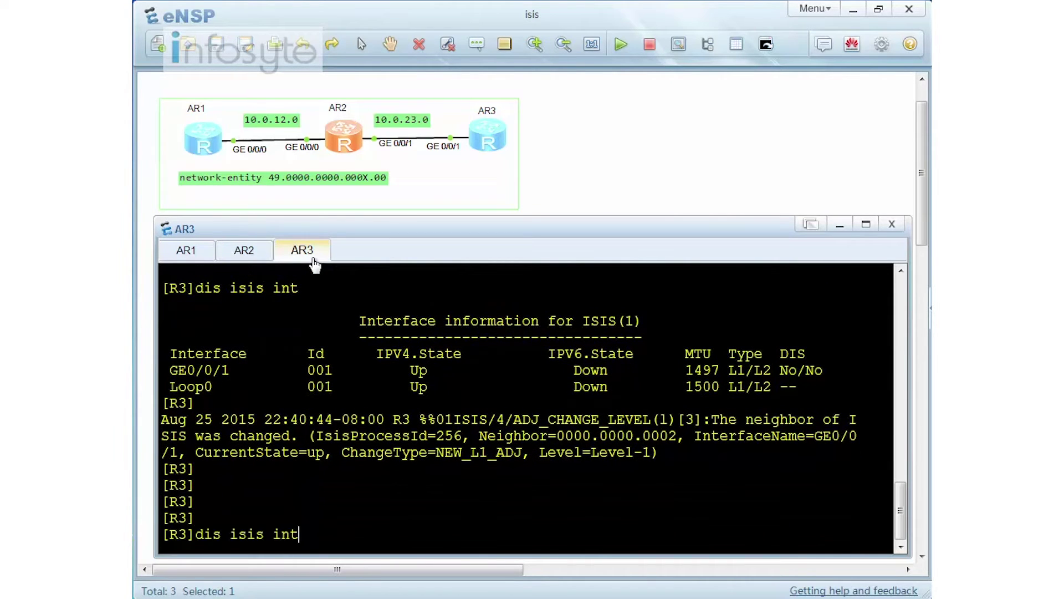
key(Return)
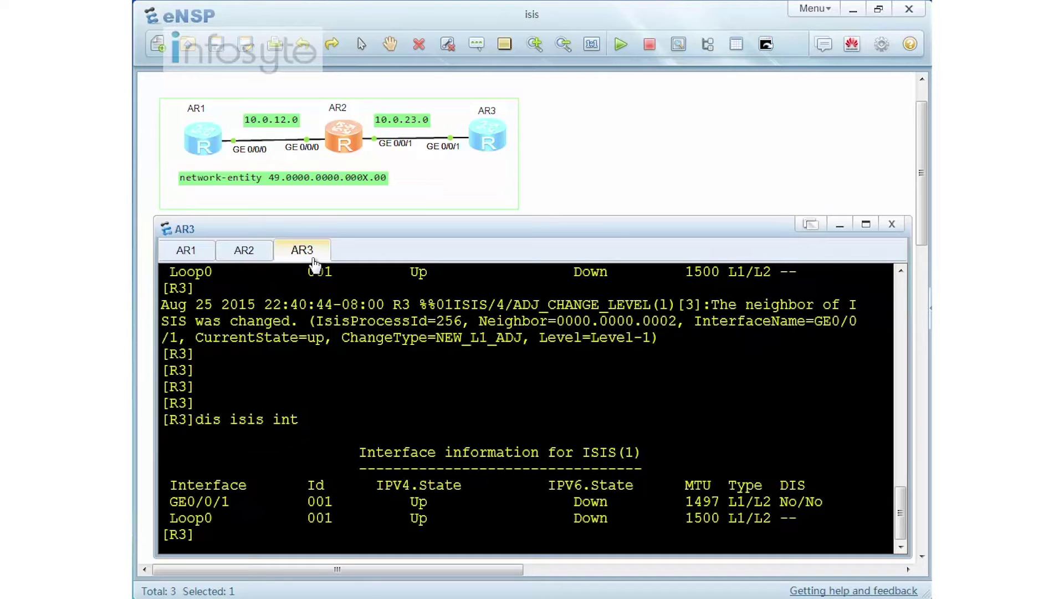
scroll(410, 352, up, 1)
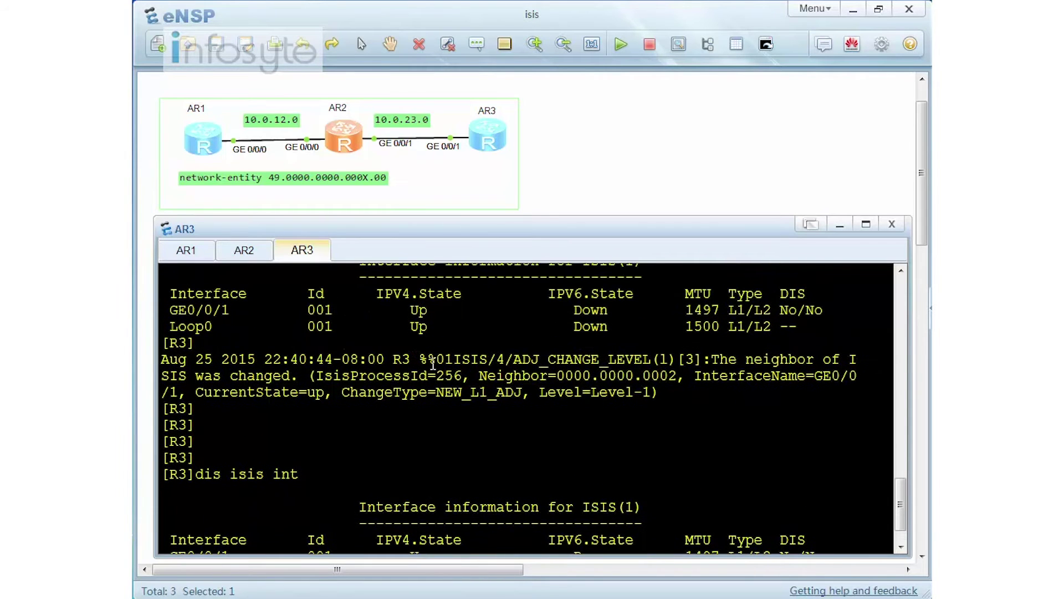
scroll(423, 363, down, 1)
- Redisplay the IS-IS interface information on AR2 to check GigabitEthernet0/0/1
click(252, 256)
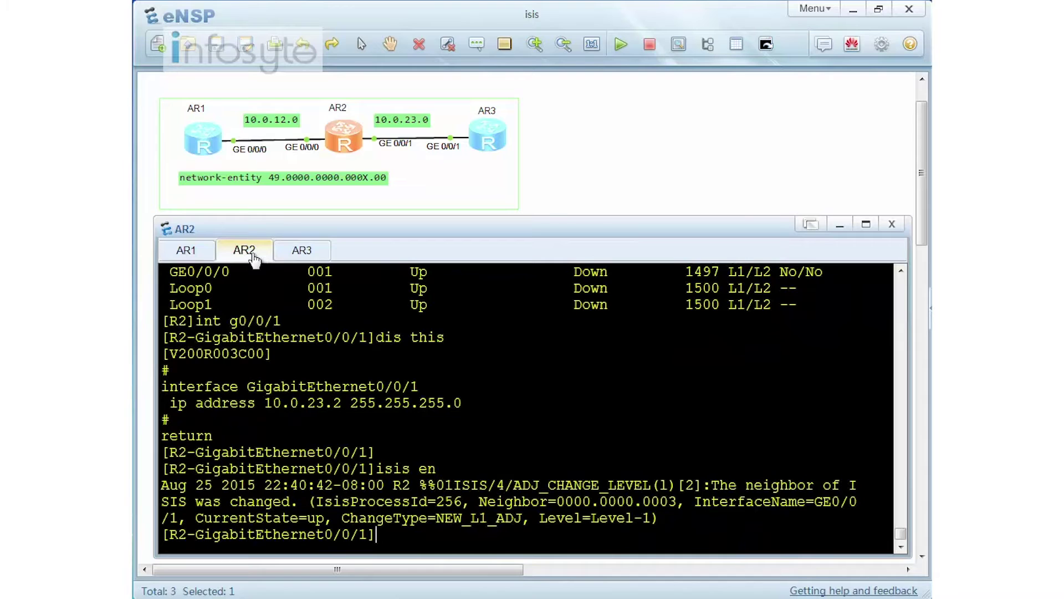
text(dis isis in)
key(Return)
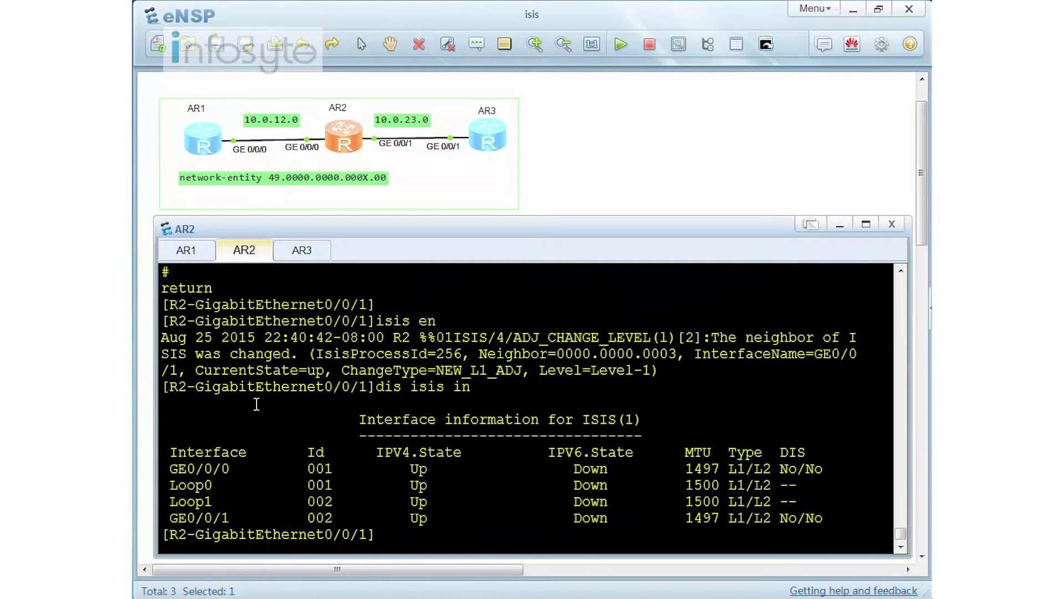
- On AR3, display the IP routing table filtered to the IS-IS protocol
click(310, 254)
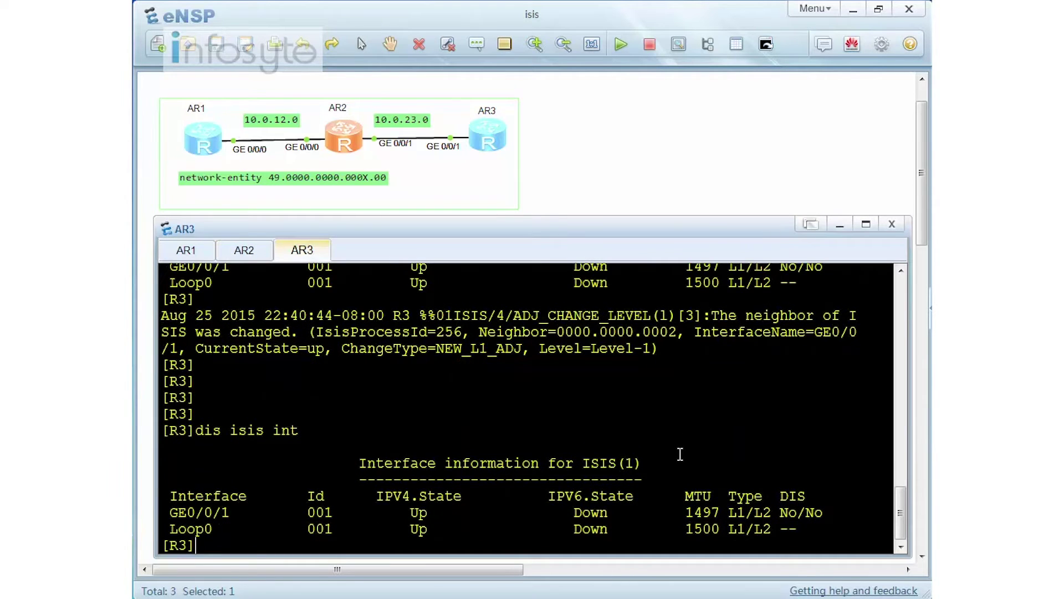
key(Return)
key(Return)
key(Return)
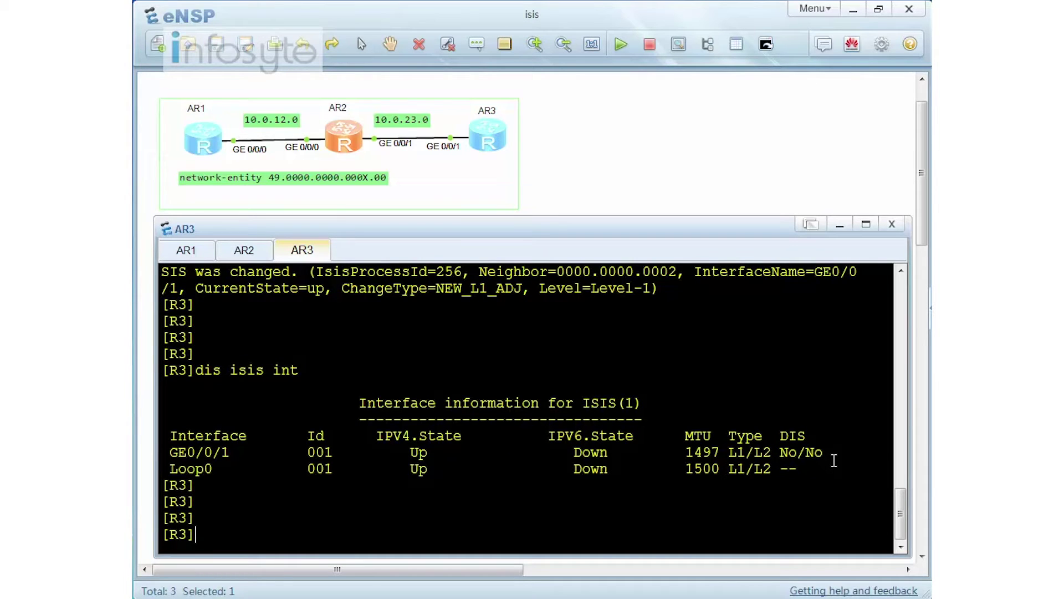
text(dis ip ro)
key(Tab)
text(p isis)
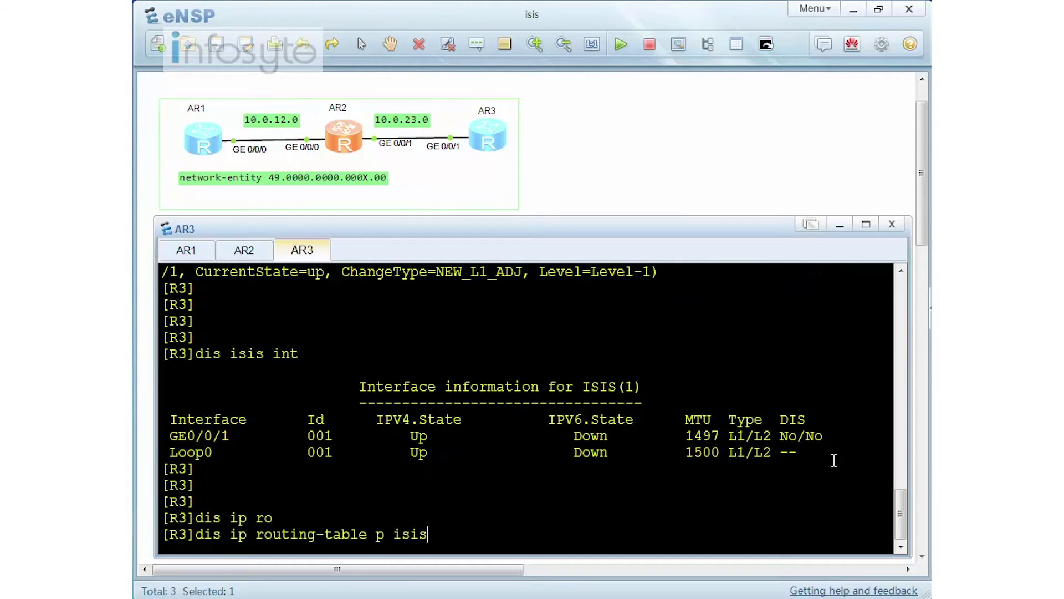
key(Return)
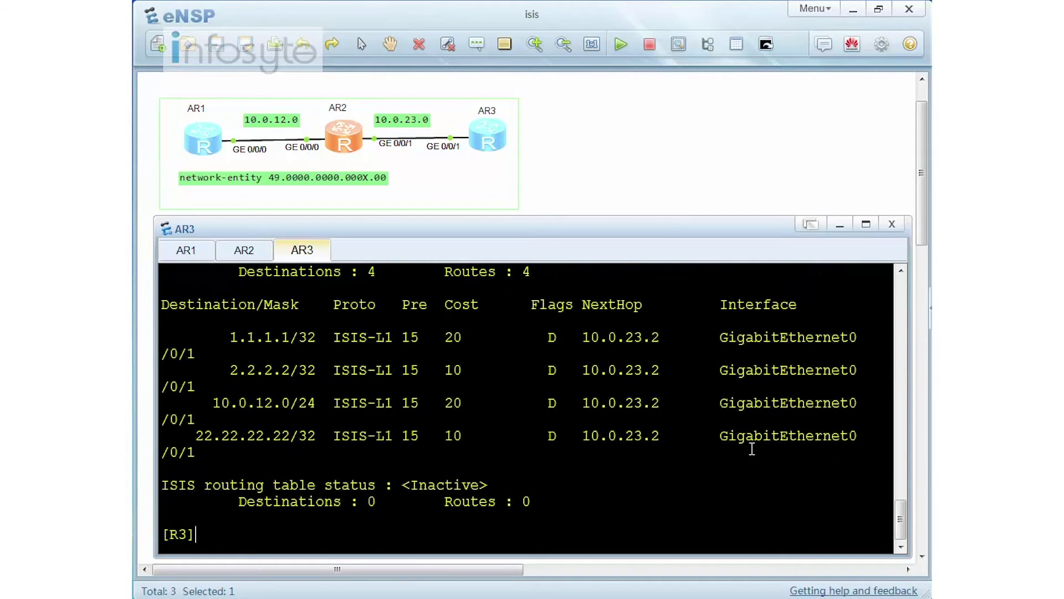
- Highlight the destinations 1.1.1.1, 2.2.2.2, 10.0.12.0 and 22.22.22.22 one after another in AR3's IS-IS routing table
drag(229, 337, 282, 336)
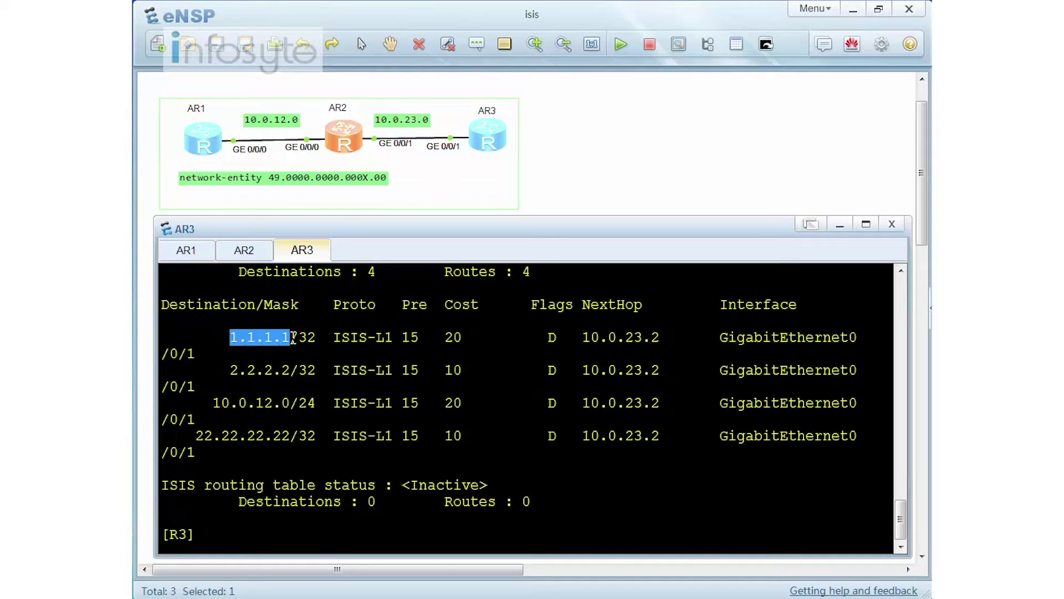
drag(230, 370, 289, 369)
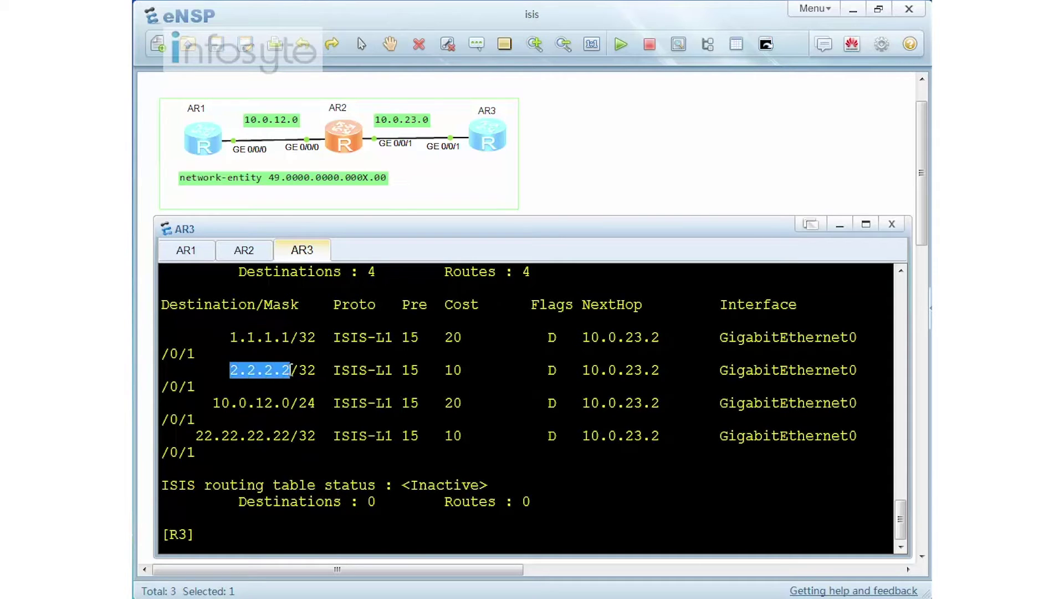
drag(213, 403, 290, 403)
drag(189, 435, 289, 436)
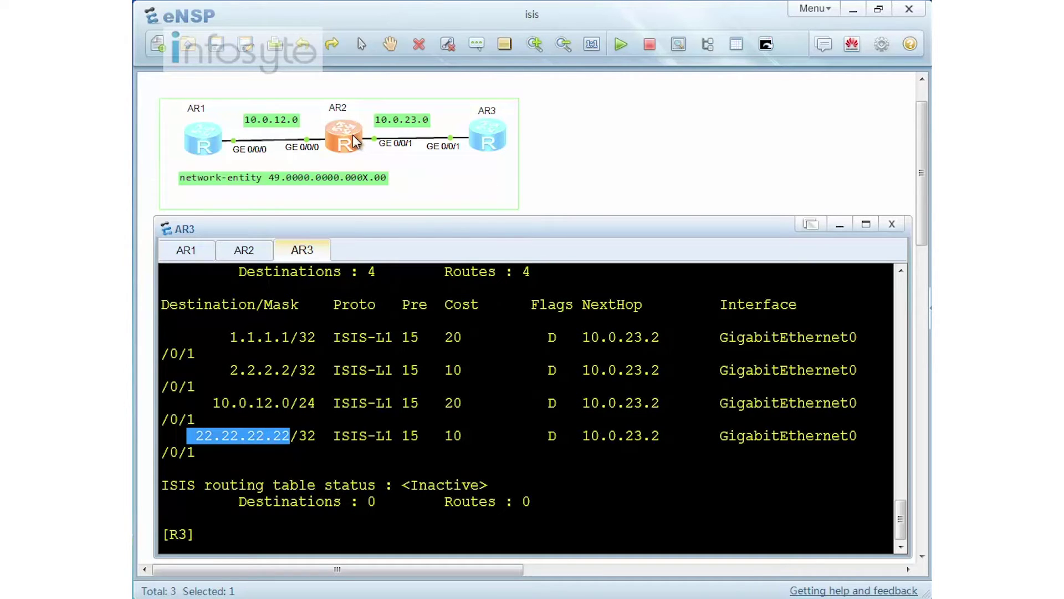
- Display verbose IS-IS information for GigabitEthernet0/0/1 on AR3
click(425, 371)
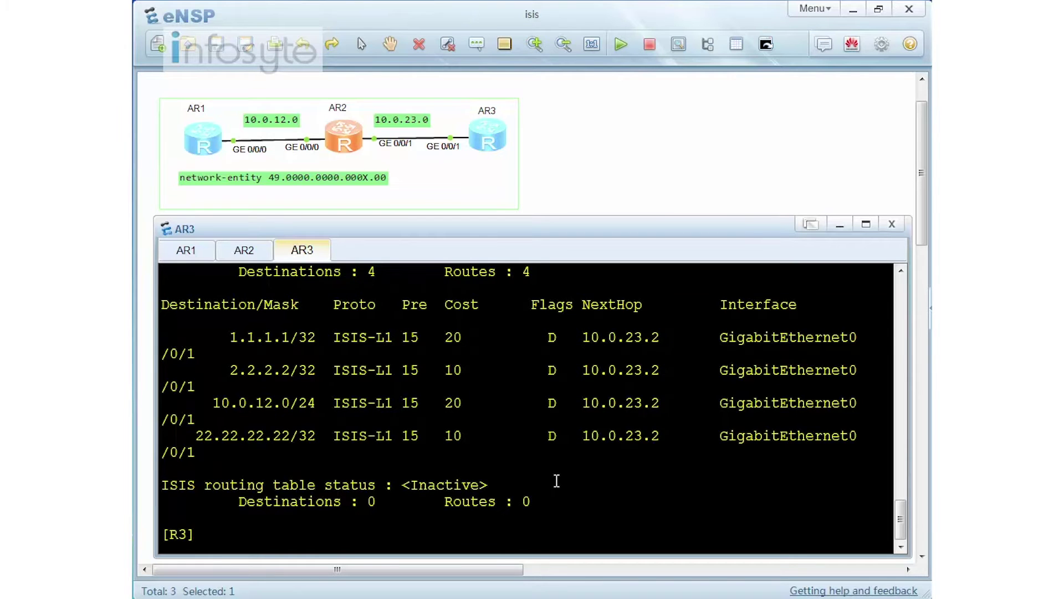
key(Return)
key(Return)
key(Return)
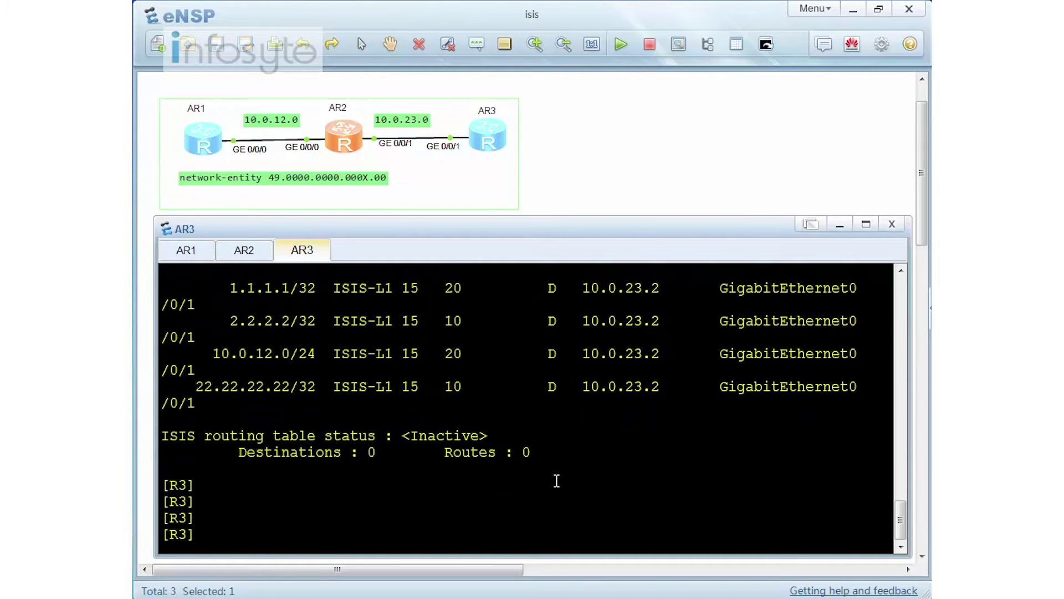
text(dis isis int g0/0/1 v)
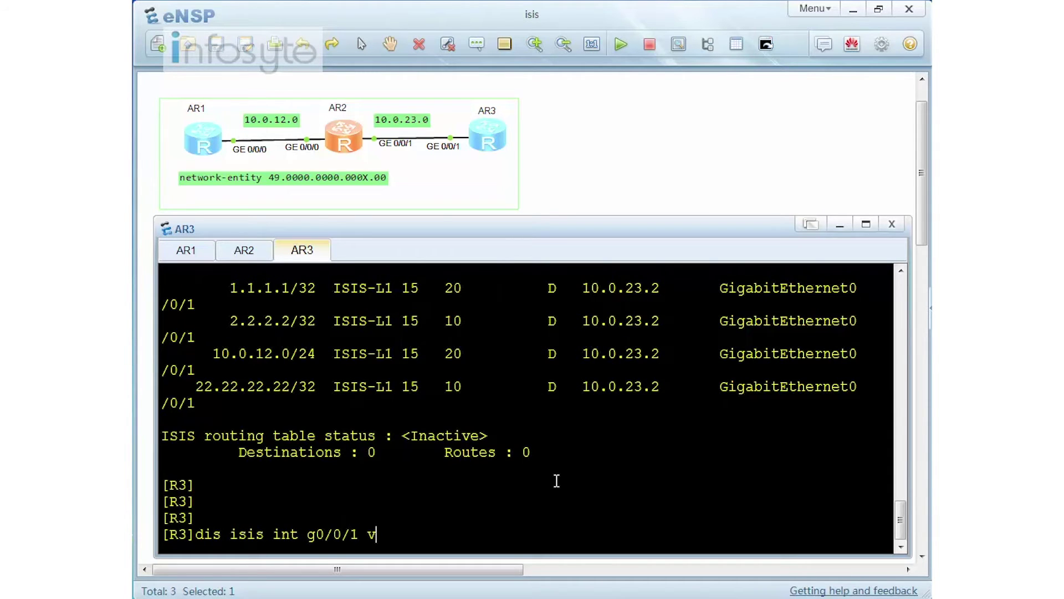
key(Tab)
key(Return)
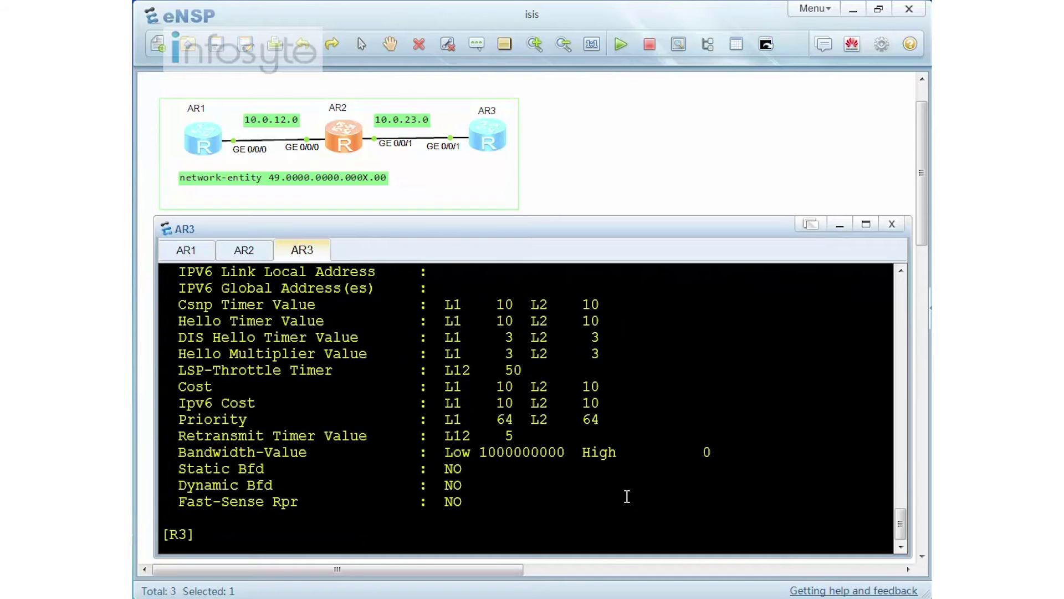
- Highlight the IP address and SNPA address in the verbose IS-IS output for AR3's GigabitEthernet0/0/1
scroll(623, 490, up, 2)
scroll(632, 483, up, 4)
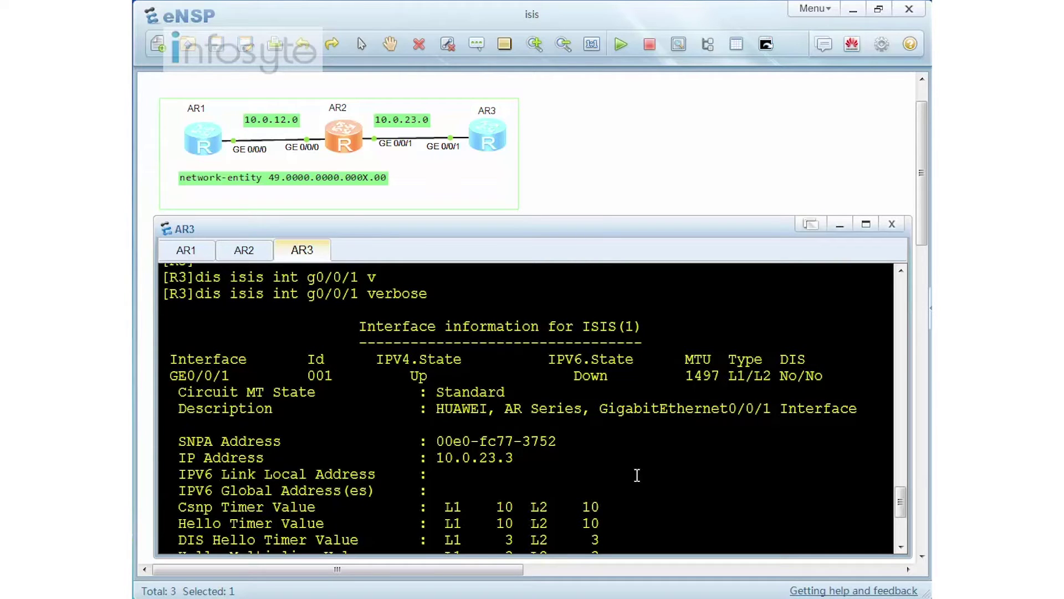
scroll(635, 471, down, 1)
drag(516, 409, 435, 408)
drag(557, 392, 419, 391)
scroll(579, 387, down, 2)
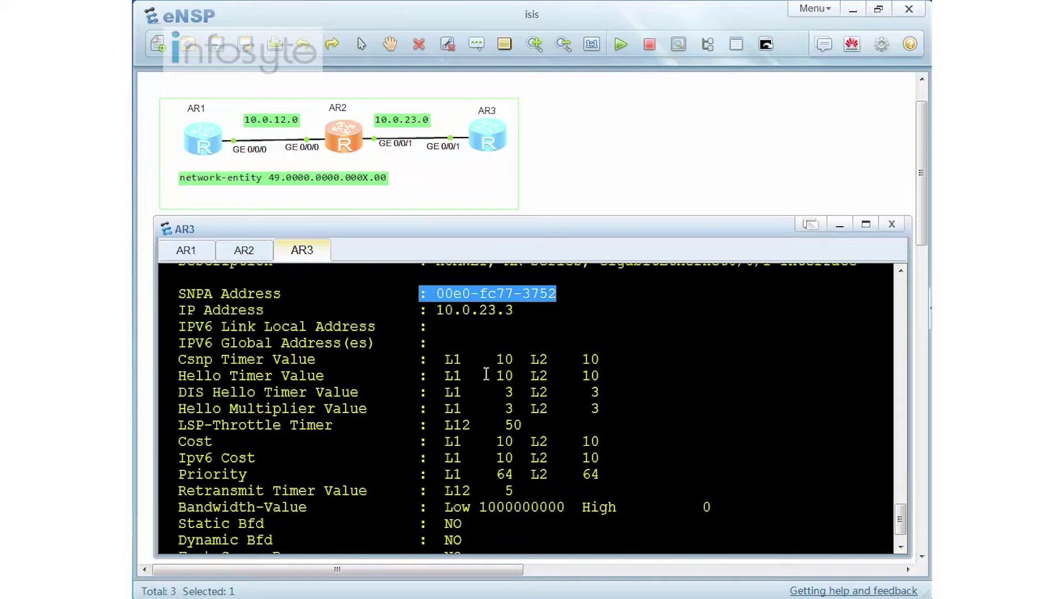
- Highlight the Hello timer and DIS Hello timer values in AR3's verbose interface output, then clear the highlight
drag(518, 372, 495, 374)
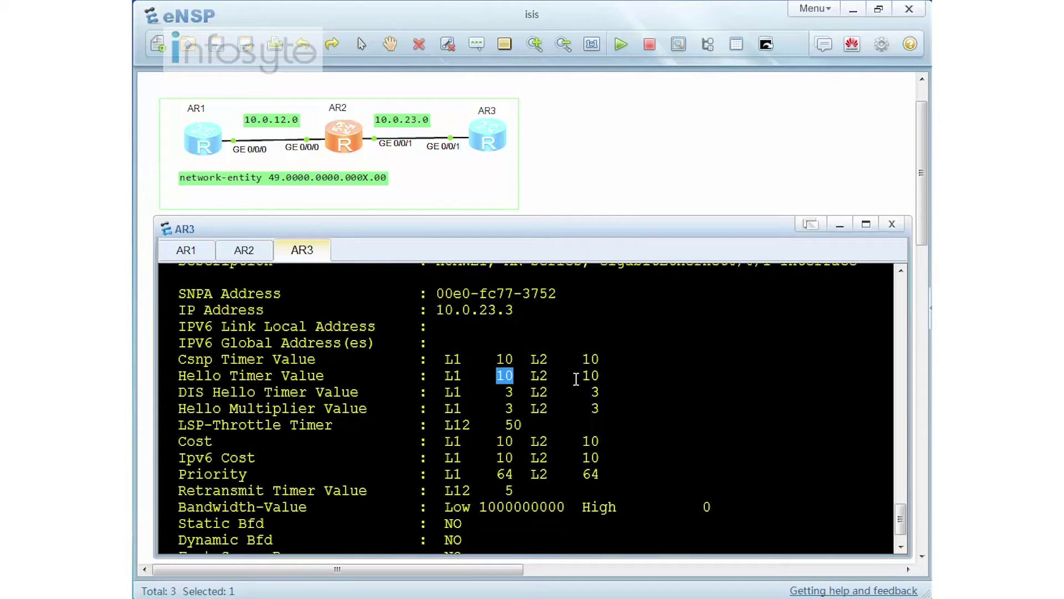
drag(603, 375, 506, 393)
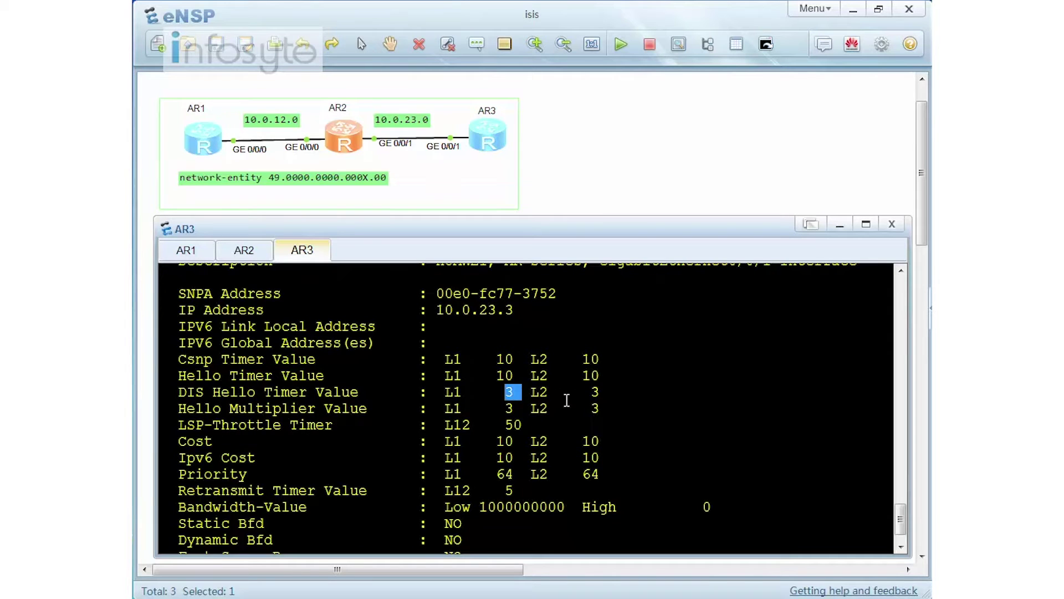
drag(607, 396, 582, 392)
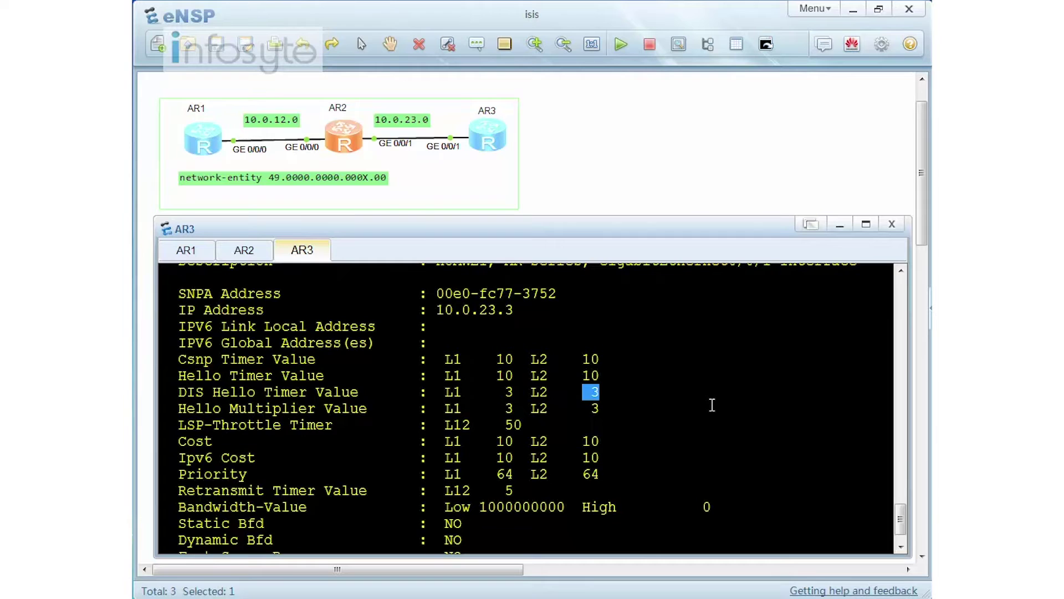
scroll(712, 404, down, 1)
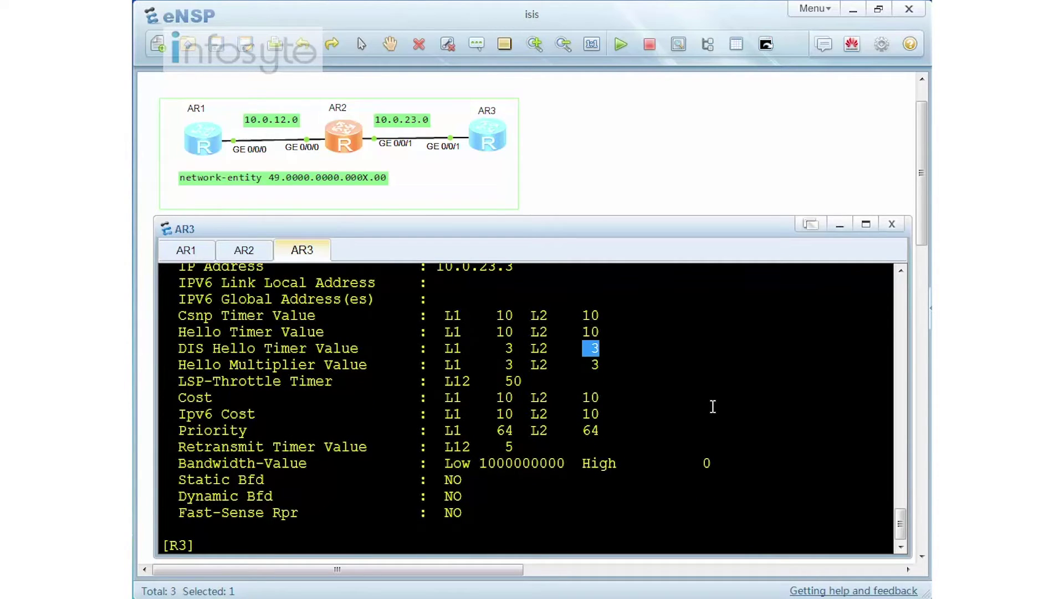
click(706, 399)
- Start a data capture on AR3's GE 0/0/1 and open a flow graph of the captured IS-IS packets in Wireshark
right_click(448, 137)
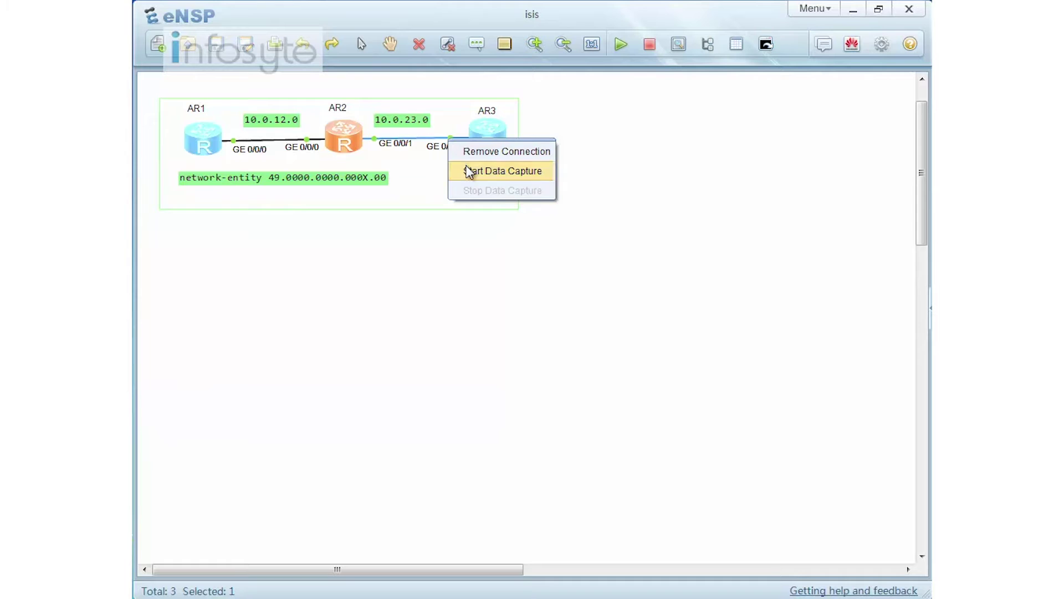
click(470, 172)
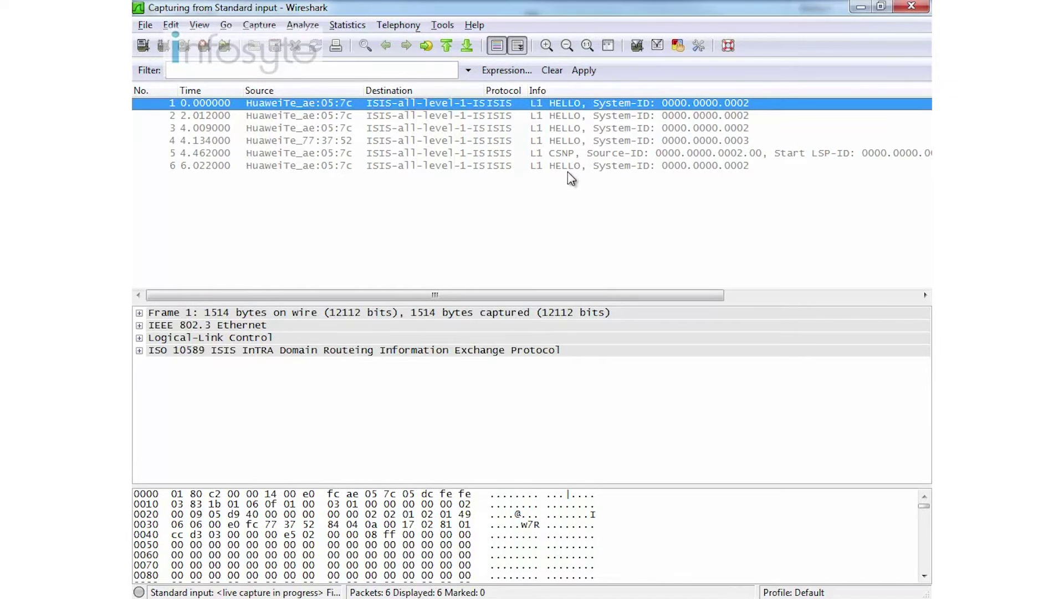
click(347, 25)
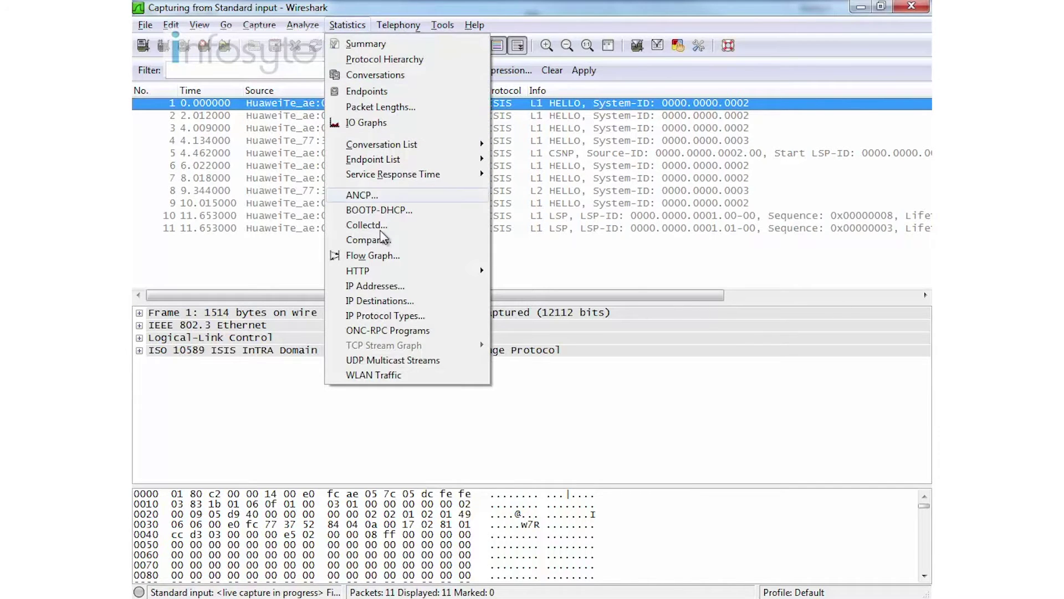
click(410, 257)
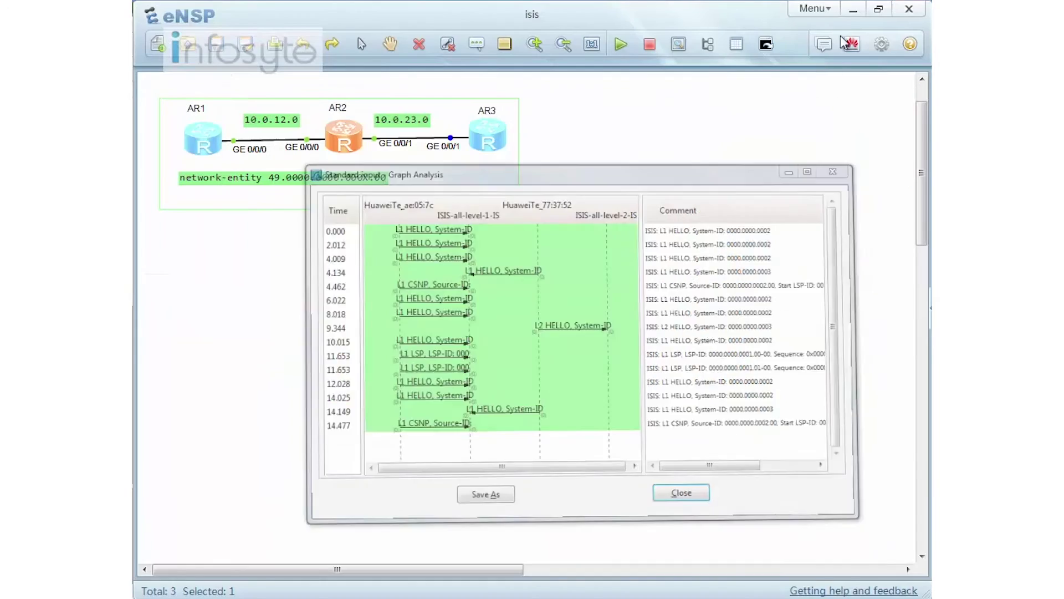
- Leave the Wireshark capture and return to the AR3 console in eNSP
click(860, 8)
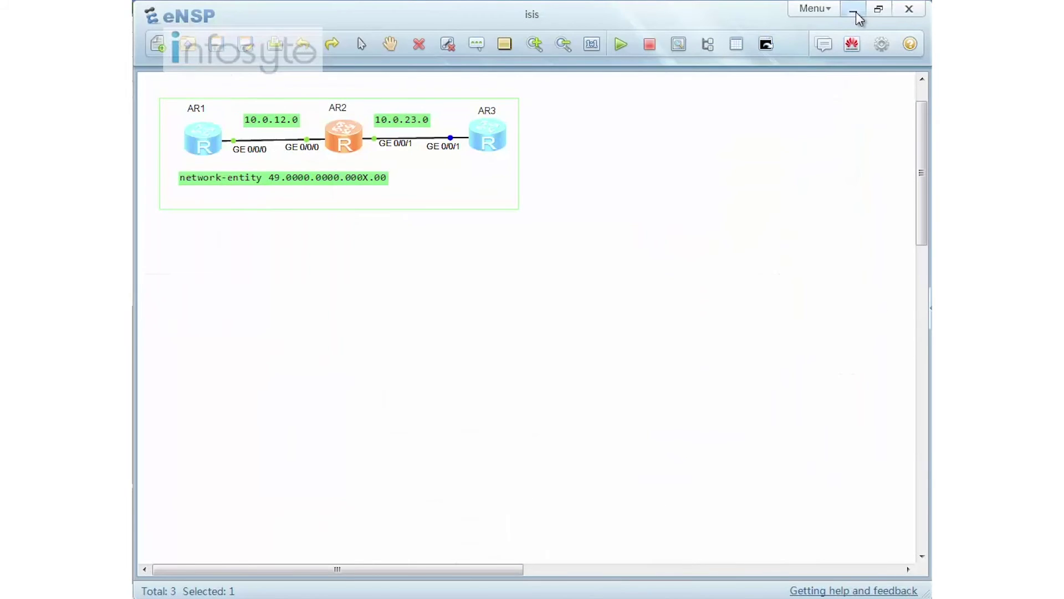
click(855, 11)
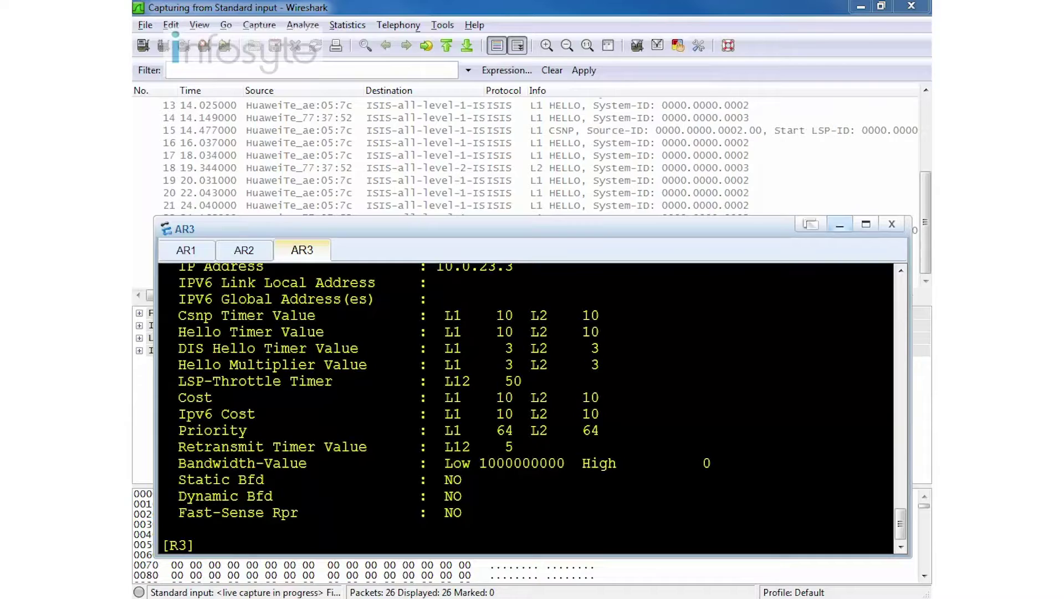
key(alt+Tab)
key(alt+Tab)
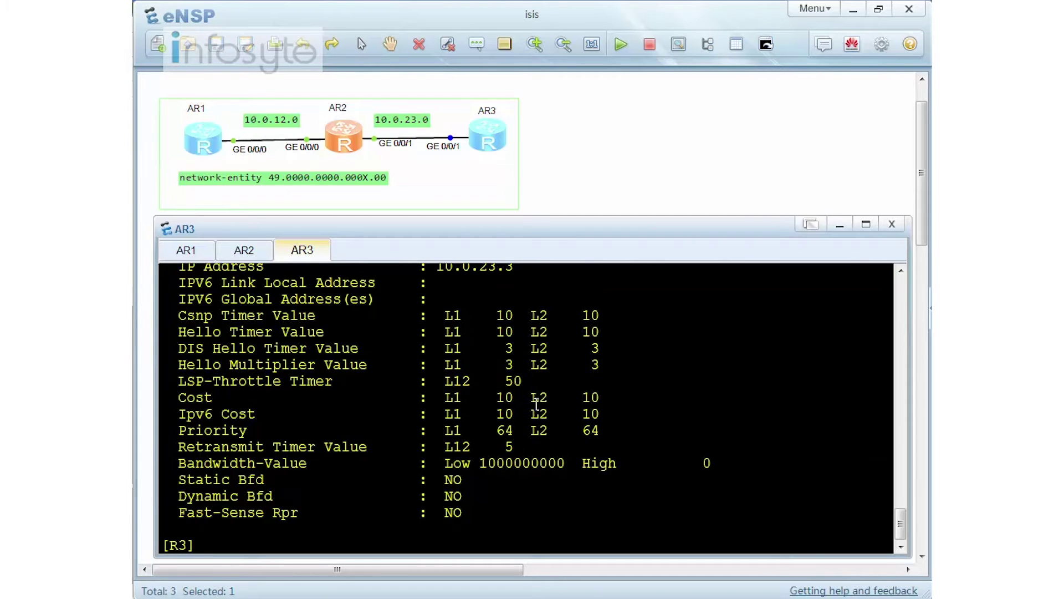
- Enter the IS-IS process view on AR3 and list the available commands starting with "is"
text(isis)
key(Return)
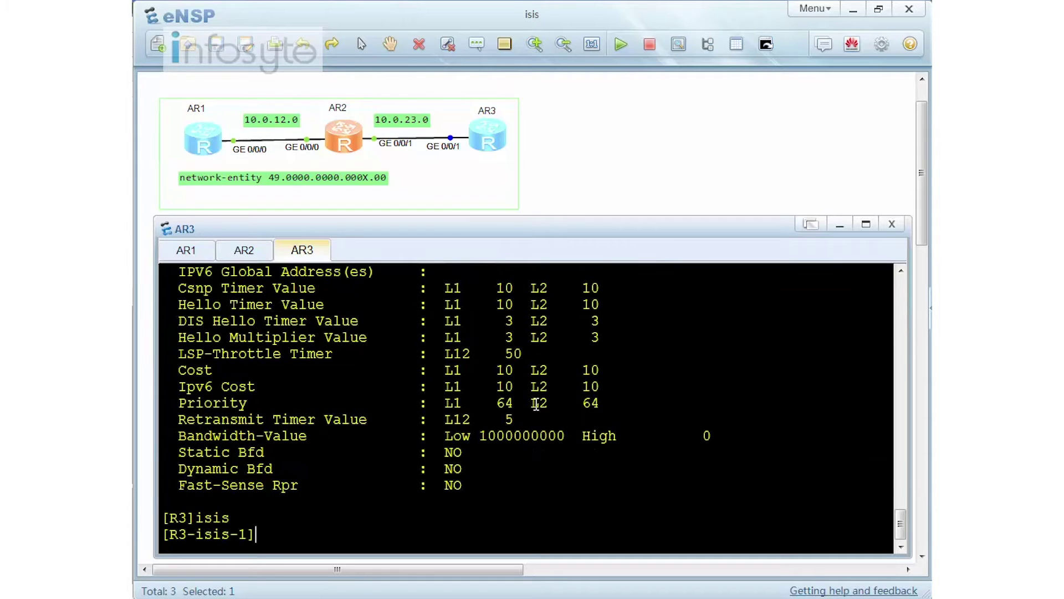
text(is?)
key(BackSpace)
key(BackSpace)
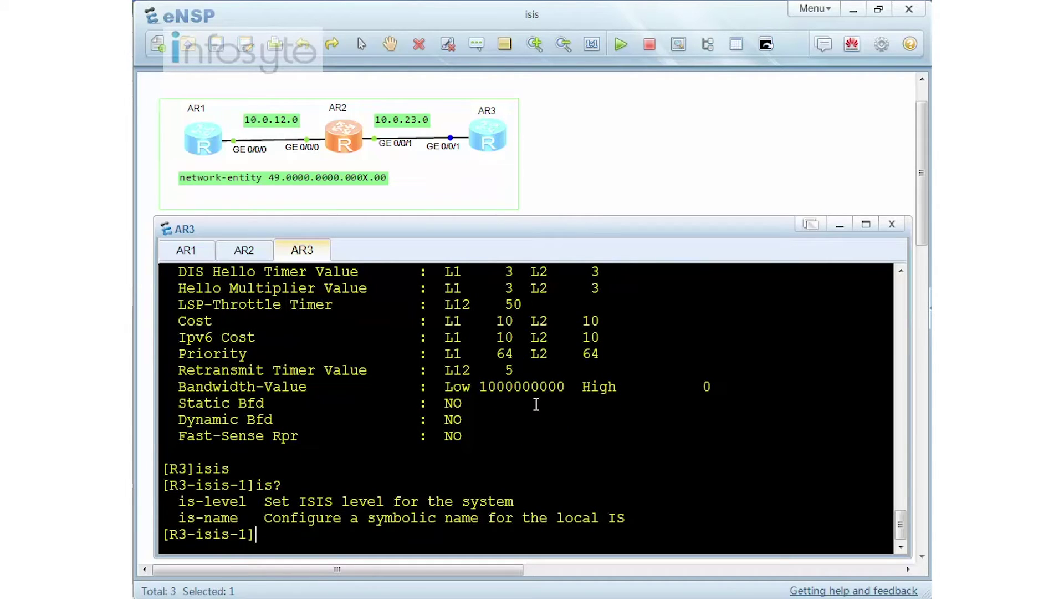
- On AR3's GigabitEthernet0/0/1, look up the isis options and set the IS-IS circuit type to p2p
text(int g0/0/1)
key(Return)
text(is)
key(Tab)
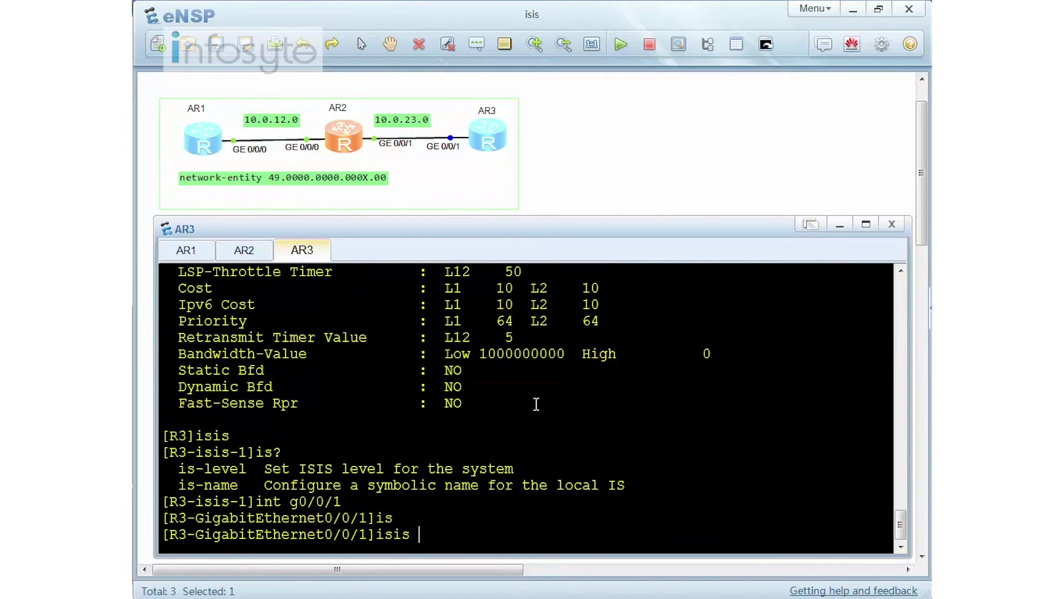
text(?c)
key(Tab)
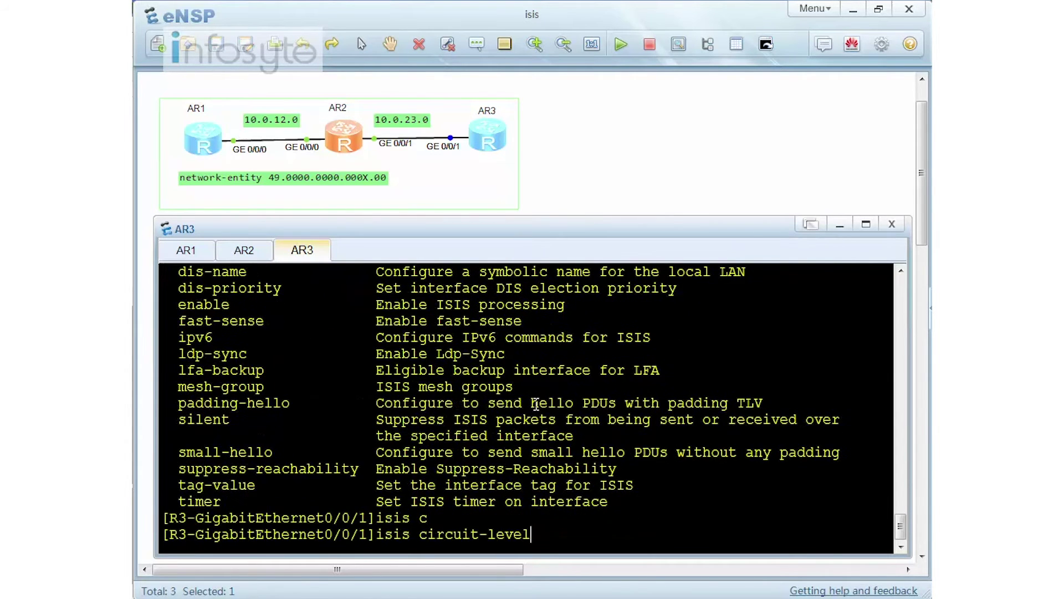
key(Tab)
text(?)
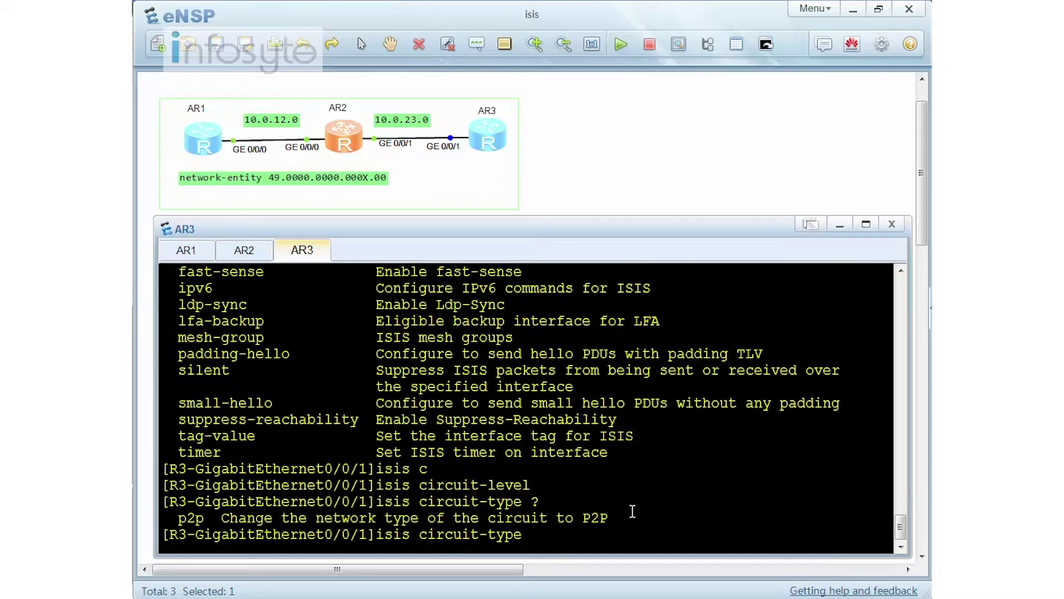
text(p2p)
key(Return)
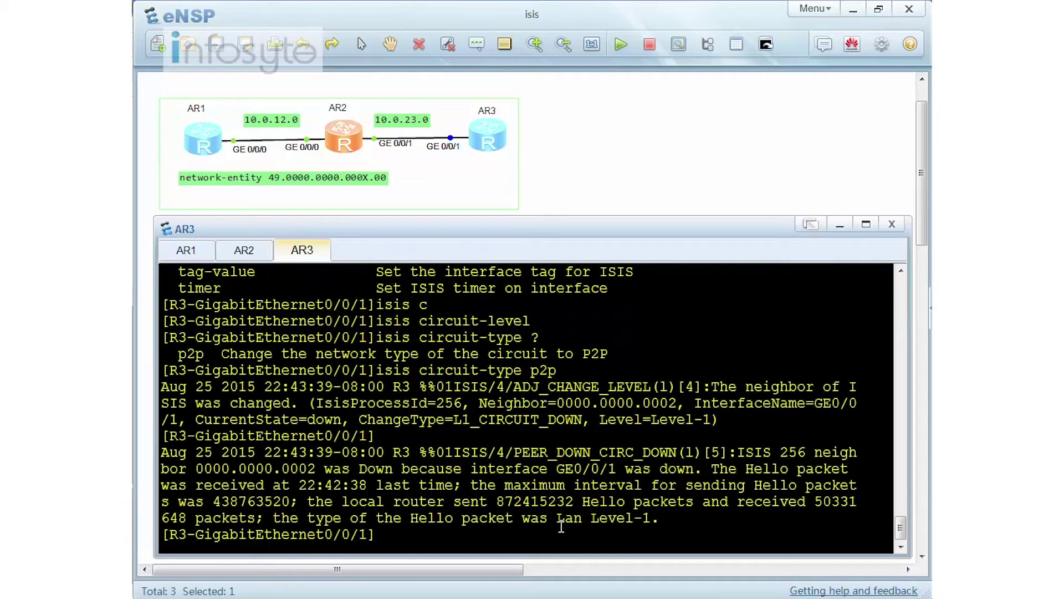
- Display the IS-IS interface information on AR3 to check GigabitEthernet0/0/1 after the circuit-type change
text(dis)
text( isis in)
text(t)
key(Return)
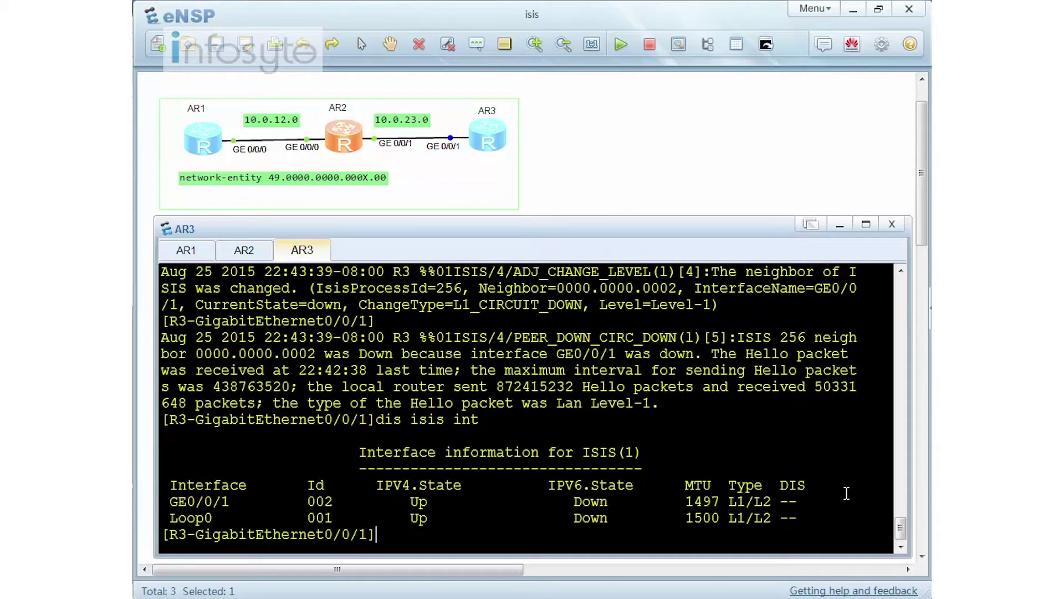
- List the isis interface options on AR3's GigabitEthernet0/0/1 and look for the circuit-level setting
text(is?)
text(is )
text(?)
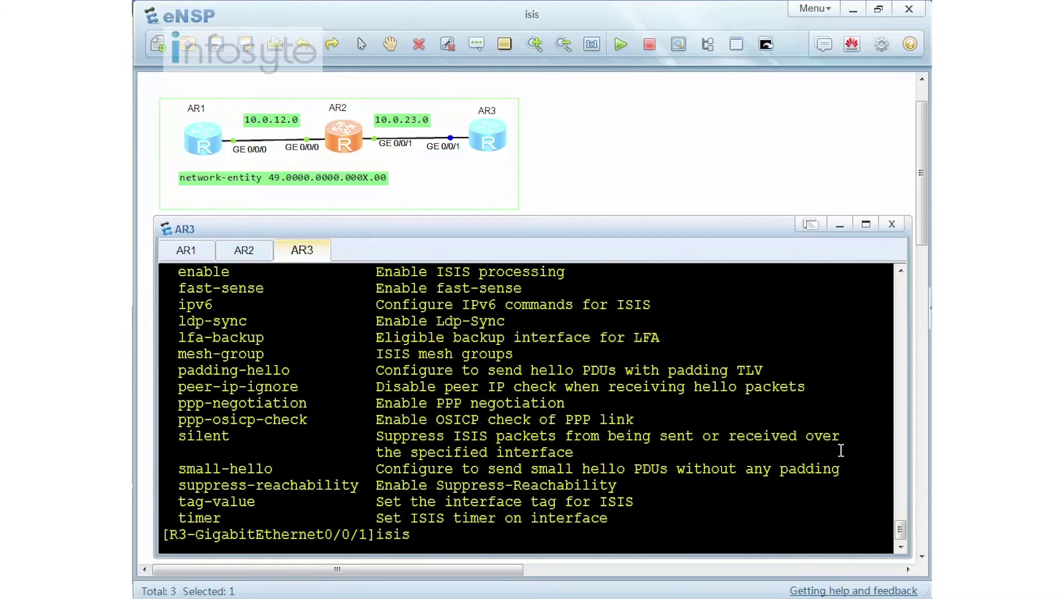
scroll(555, 433, up, 3)
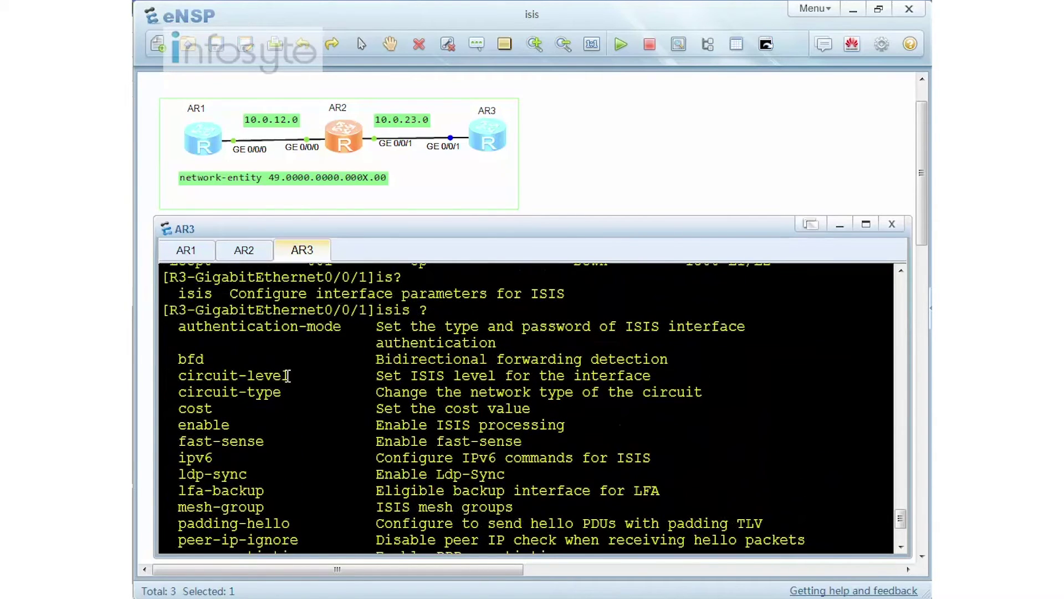
- Set the IS-IS circuit level of AR3's GigabitEthernet0/0/1 to level-1
text(ci)
key(Tab)
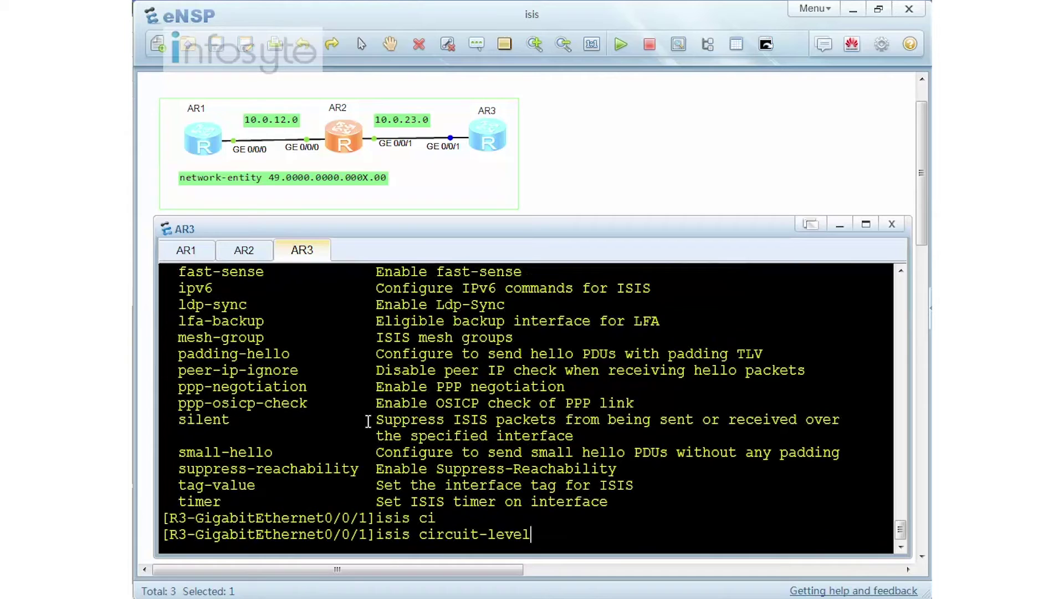
text(l)
key(Tab)
key(Tab)
key(BackSpace)
key(BackSpace)
key(Return)
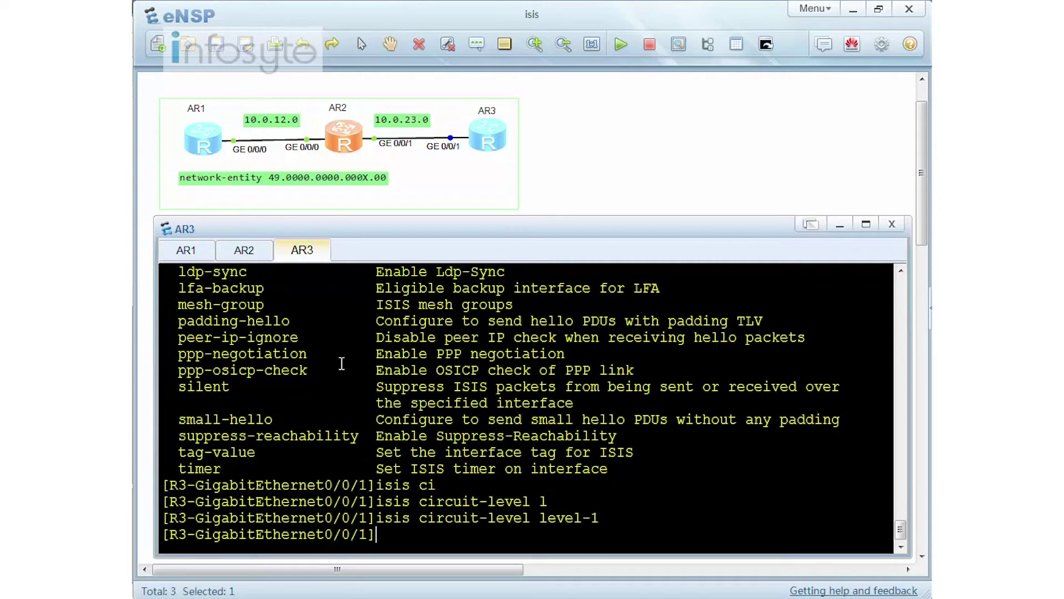
- Return to the system view on AR3 and display its IS-IS peers
text(q)
key(Return)
key(Return)
key(Return)
text(dis isis peer)
key(Return)
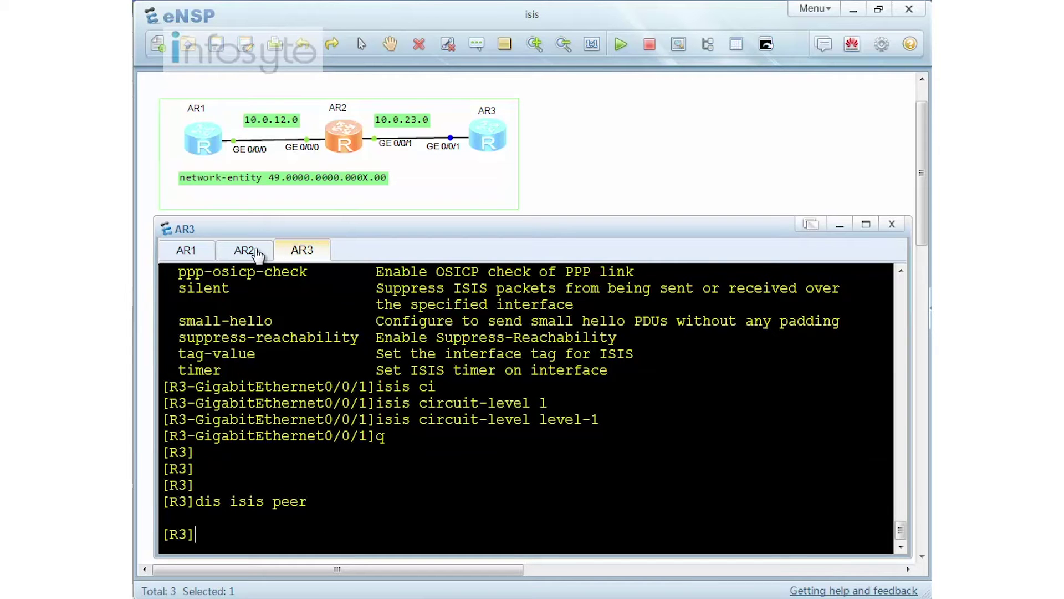
- Switch to AR2's console and display the current configuration of GigabitEthernet0/0/1
click(257, 253)
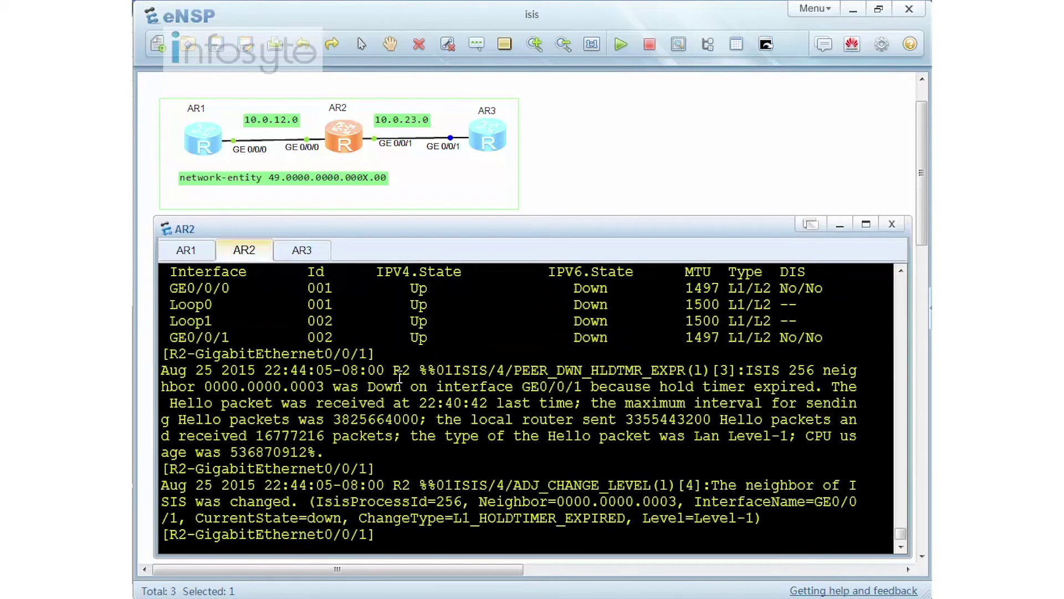
key(Return)
key(Return)
key(Return)
text(dis this)
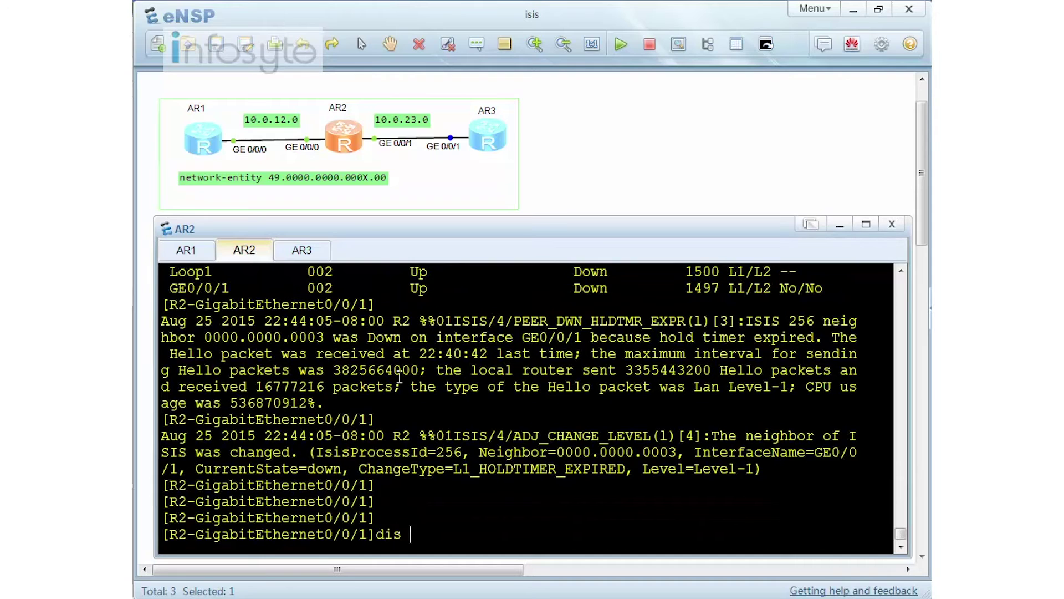
key(Return)
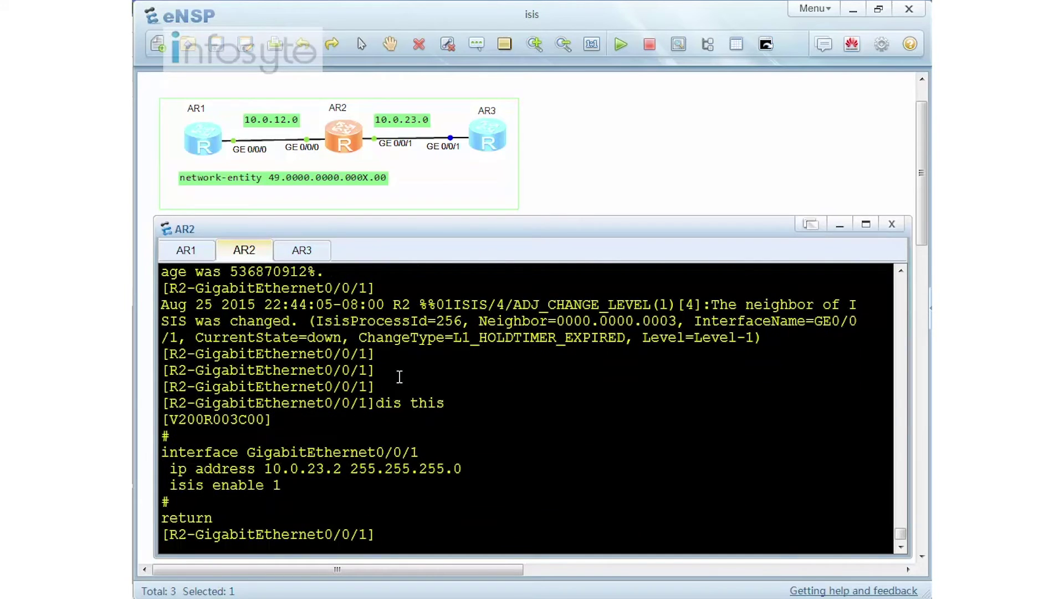
- Set the IS-IS circuit level of AR2's GigabitEthernet0/0/1 to level-1
key(Return)
key(Return)
key(Return)
text(isis)
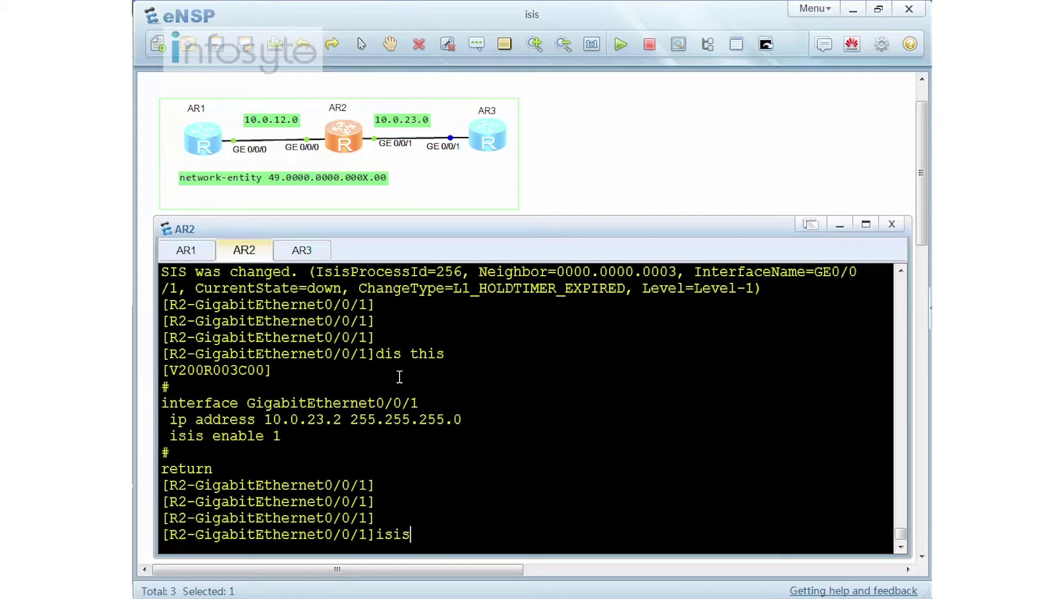
text( ci)
key(Tab)
text(l)
key(Tab)
key(Tab)
key(BackSpace)
key(BackSpace)
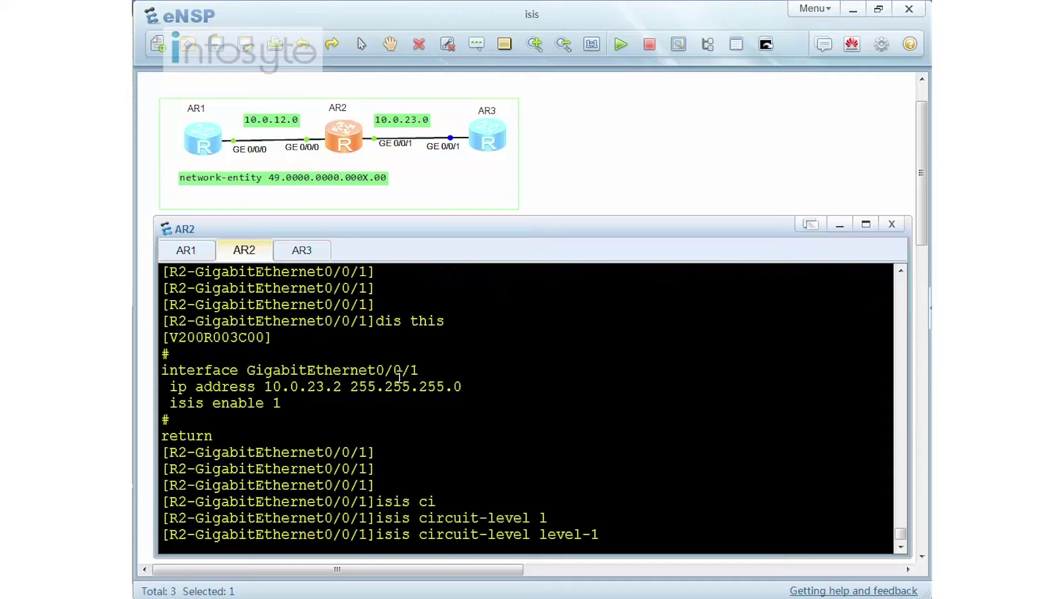
key(Return)
- Set the IS-IS circuit type of AR2's GigabitEthernet0/0/1 to p2p
text(isis c)
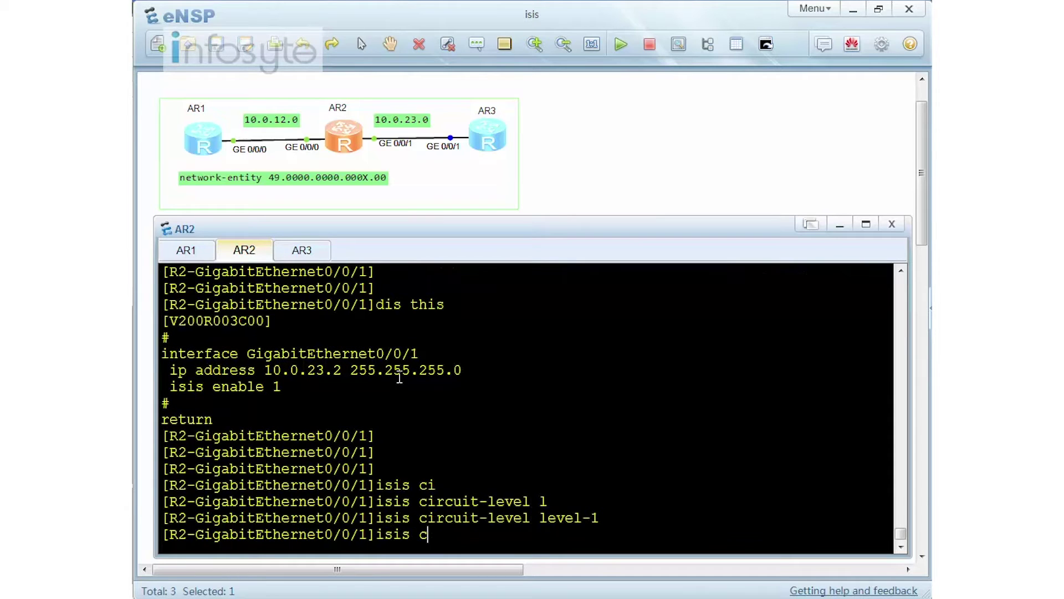
key(Tab)
key(Tab)
key(Tab)
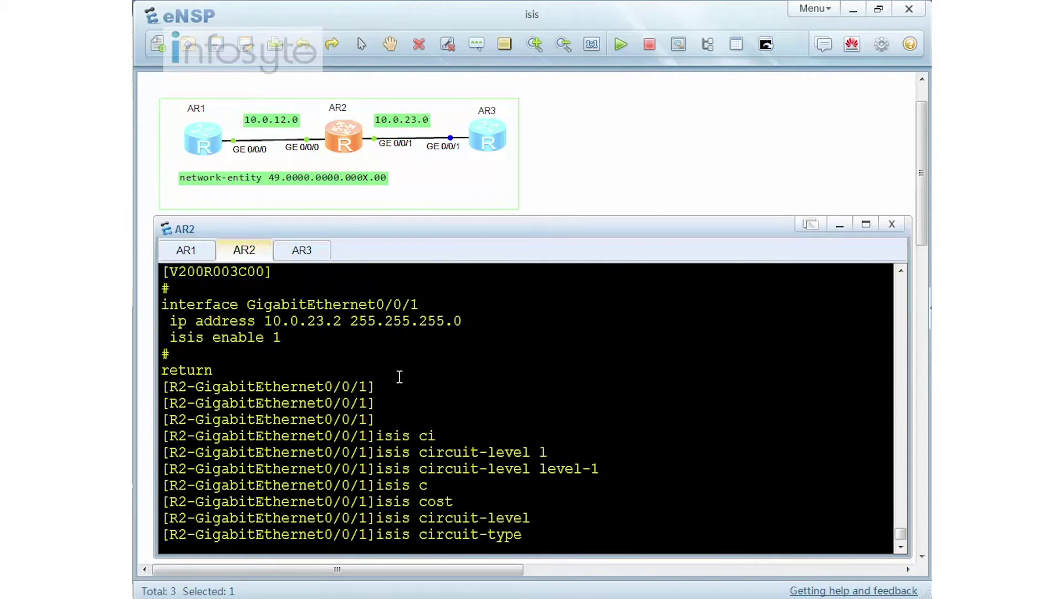
text(p2p)
key(Return)
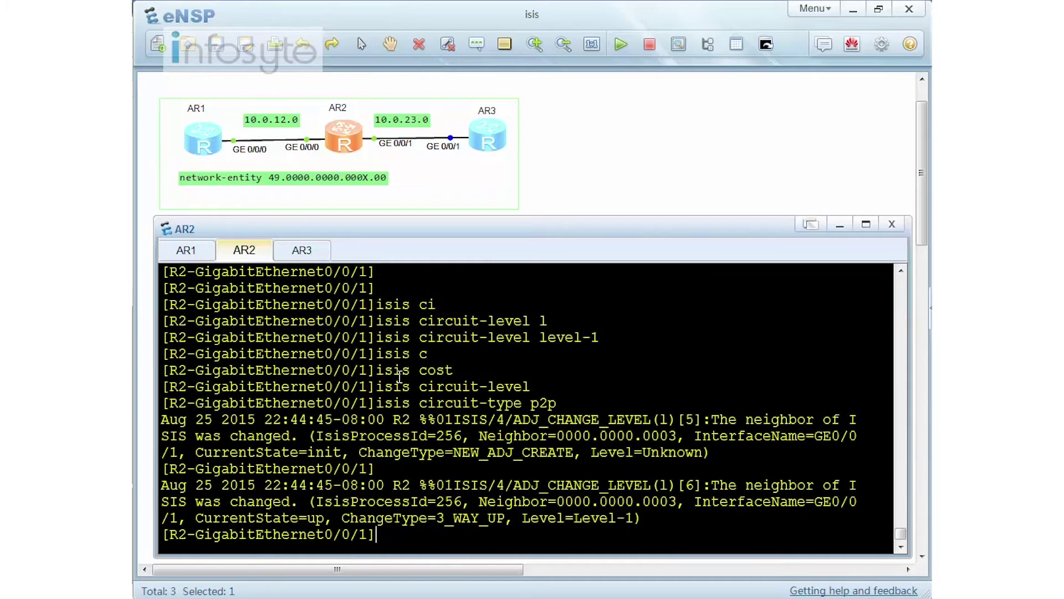
- Display AR2's IS-IS peers and highlight the state of the peer on GE0/0/1
key(Return)
key(Return)
text(dis )
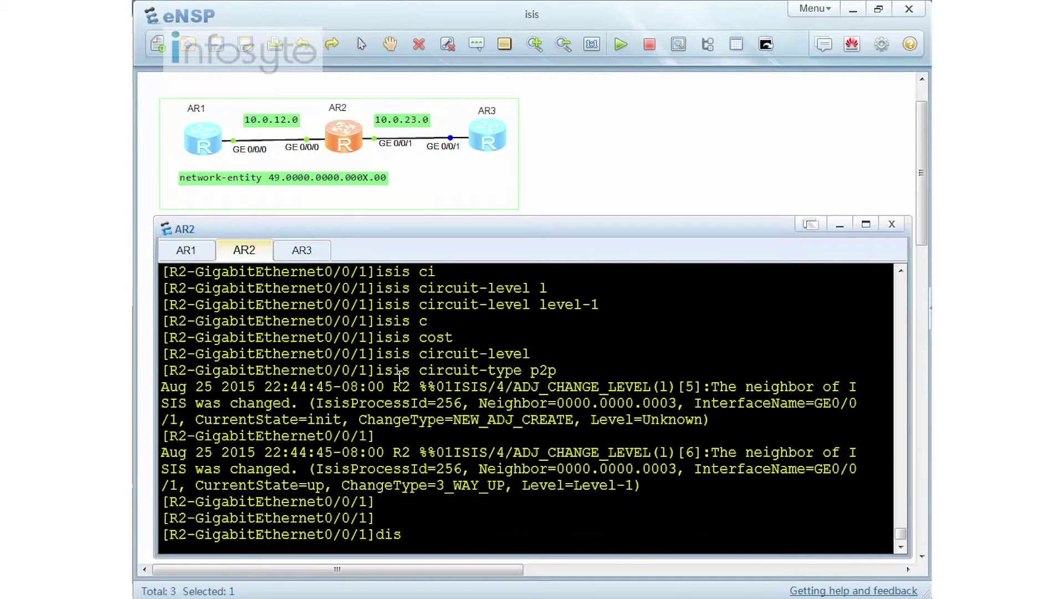
text(isis peer)
key(Return)
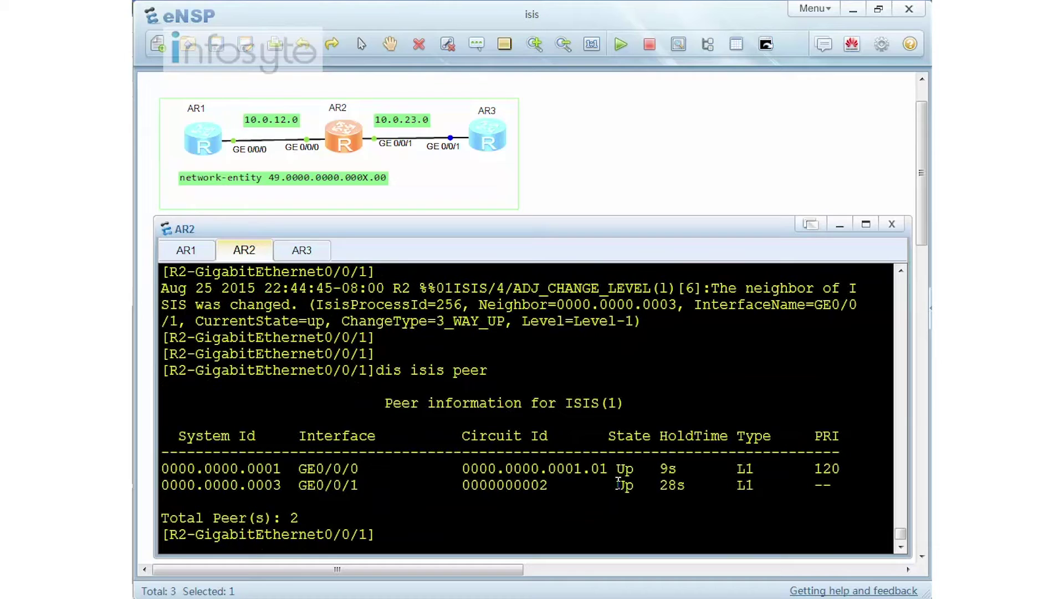
drag(642, 485, 609, 485)
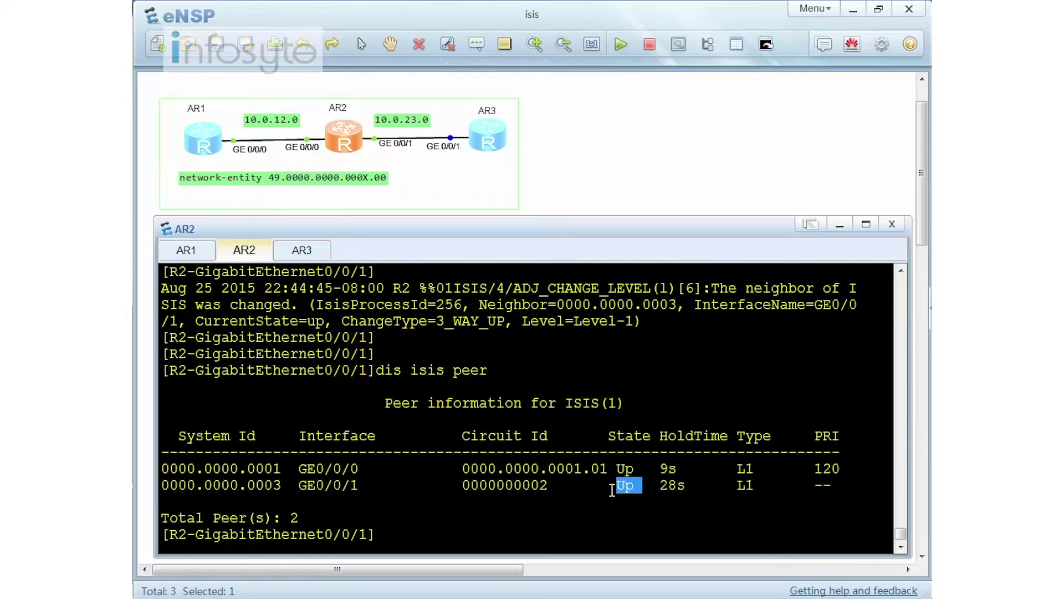
- Display AR2's IS-IS interfaces and check the state and DIS entries for GE0/0/1
click(666, 521)
text(dis isis int)
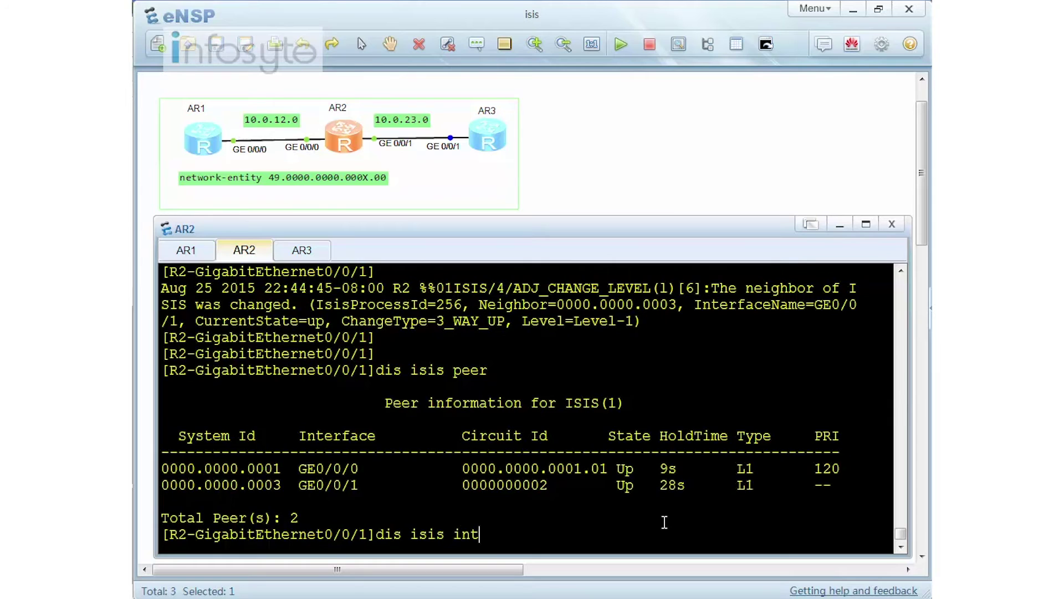
key(Return)
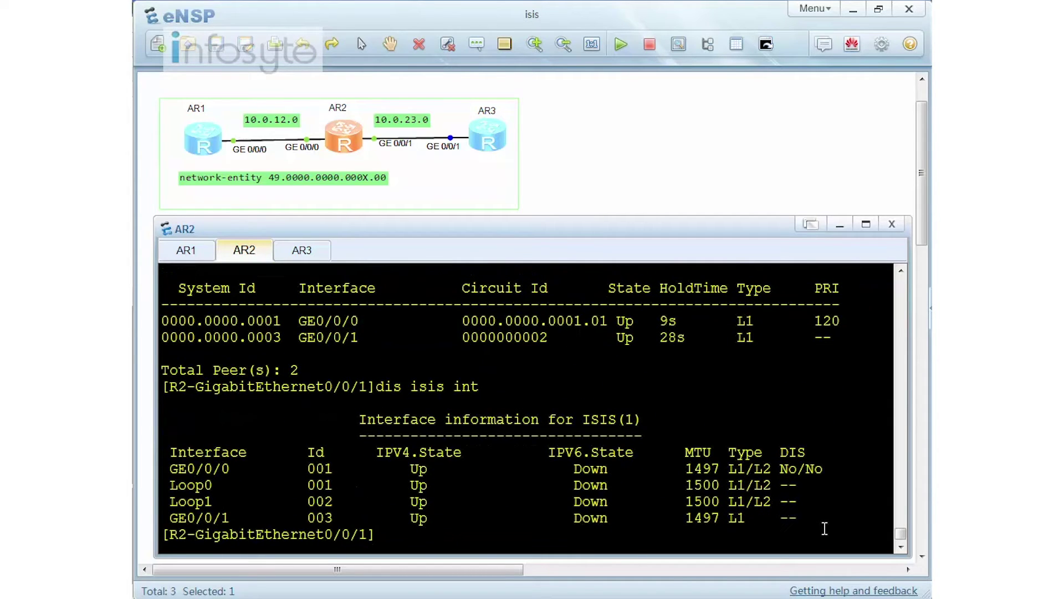
drag(435, 520, 400, 518)
drag(773, 519, 814, 519)
click(528, 523)
- Switch to Wireshark and find the P2P HELLO at 65.146 in the graph analysis and the packet list
key(alt+Tab)
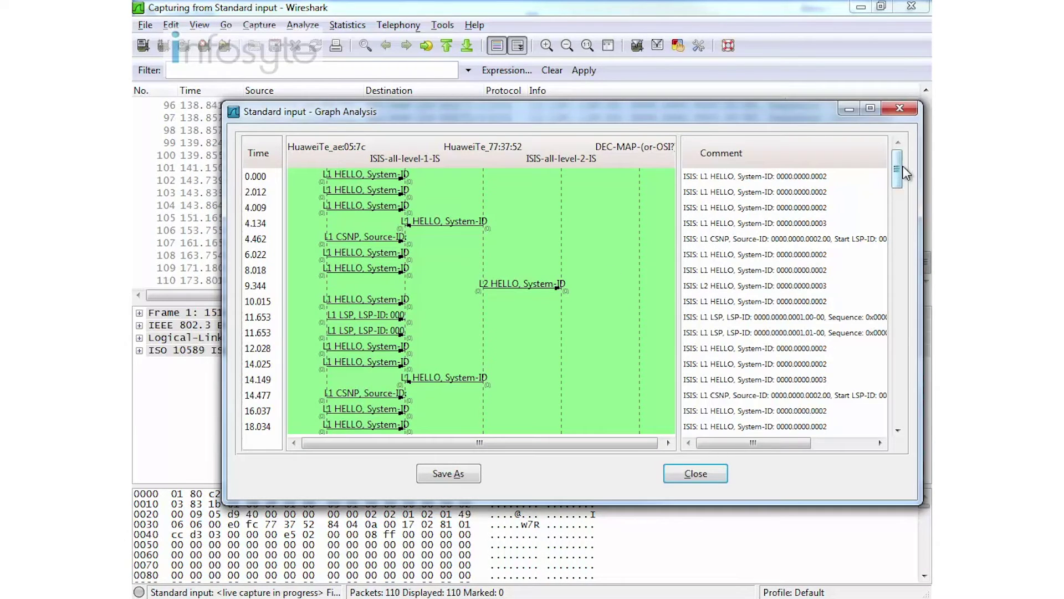
drag(897, 167, 902, 296)
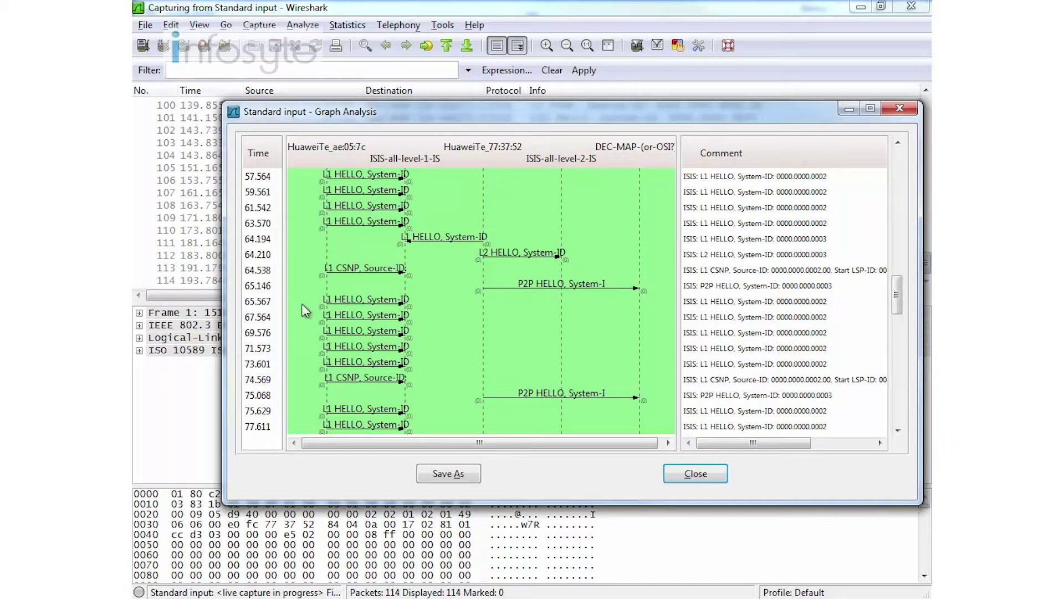
click(557, 284)
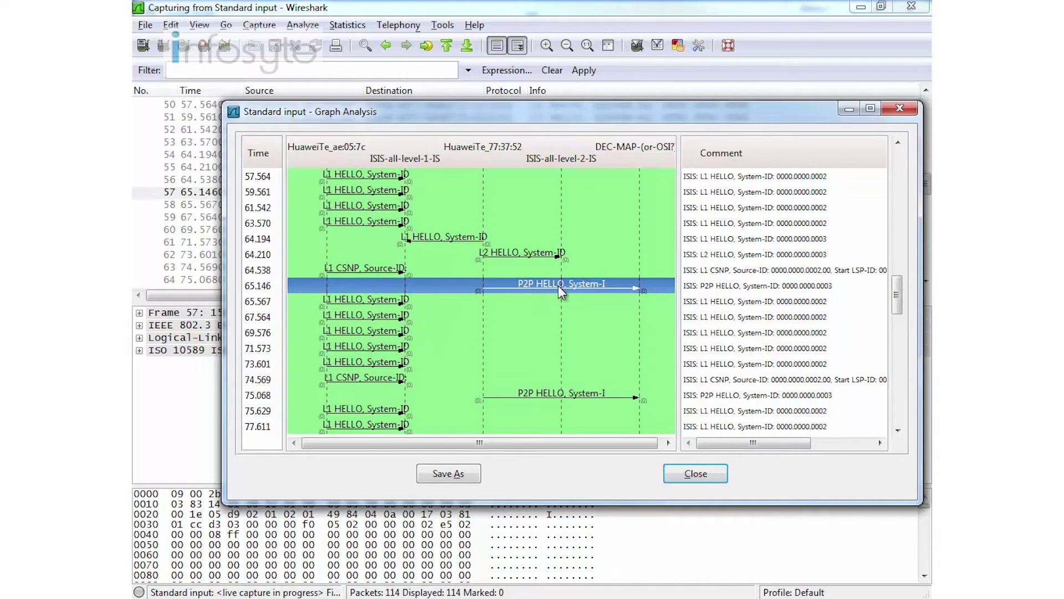
click(184, 194)
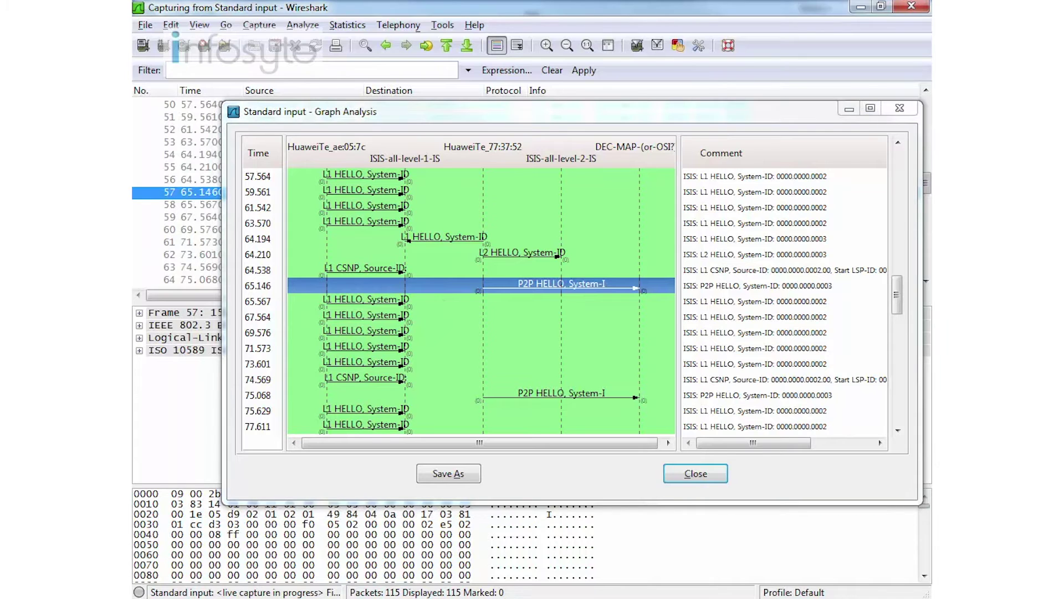
- Minimize the Graph Analysis window and turn off name resolution for the MAC layer
click(849, 110)
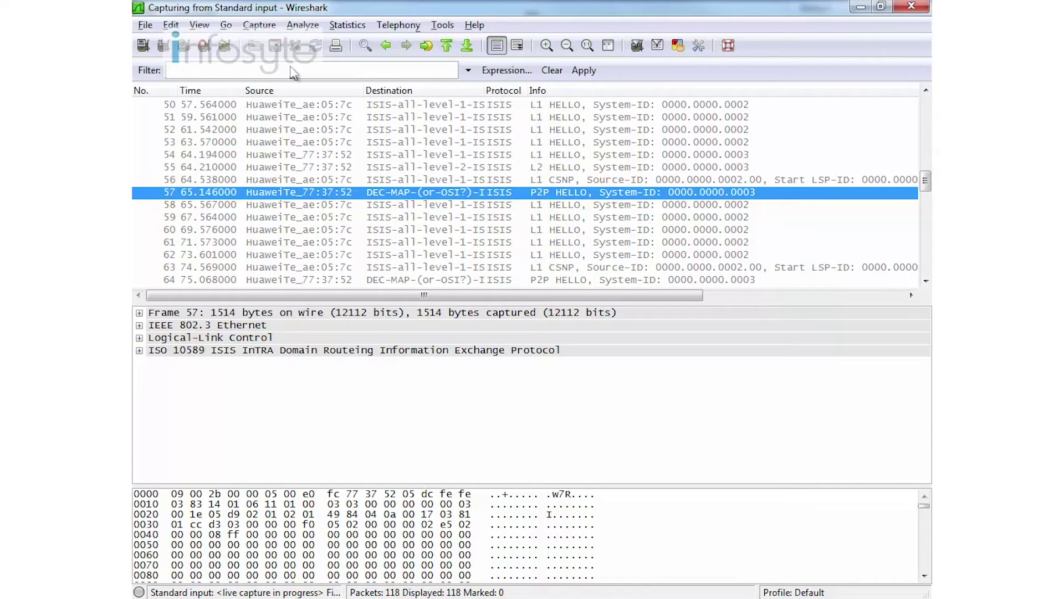
click(275, 25)
click(259, 25)
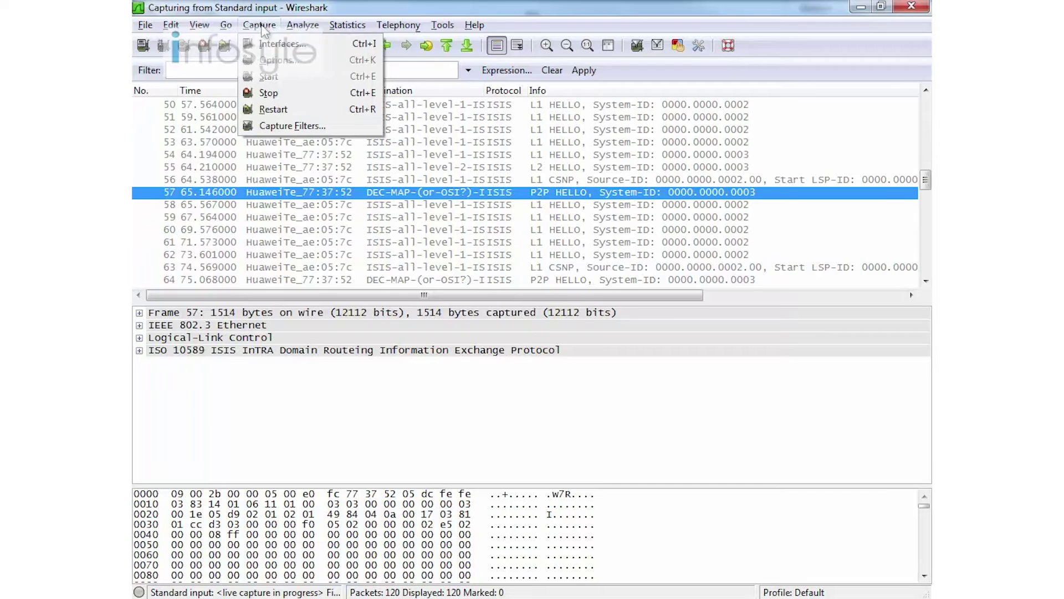
click(293, 27)
click(225, 25)
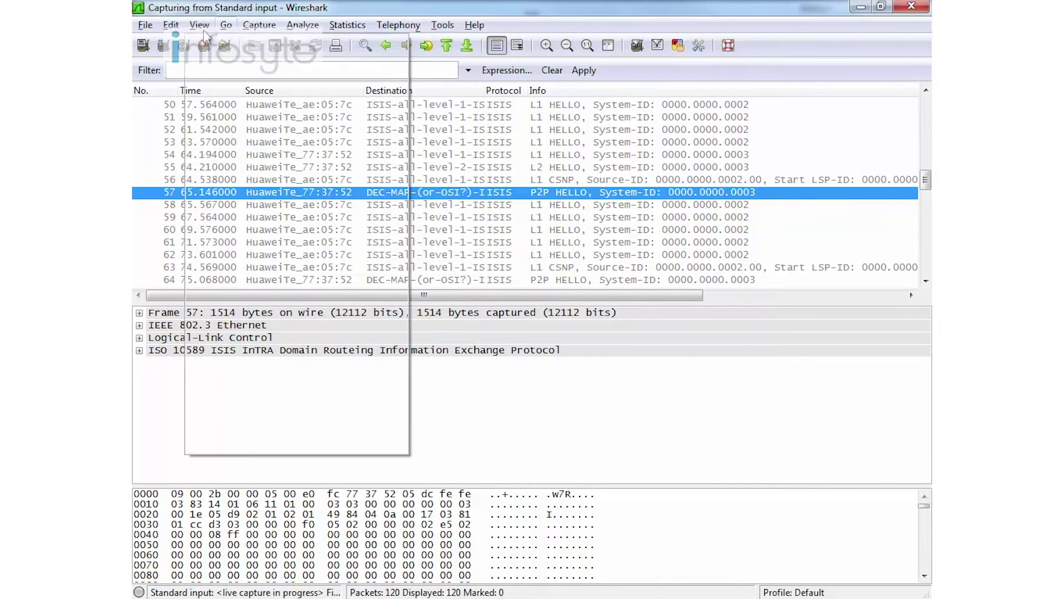
click(199, 25)
mouse_move(353, 189)
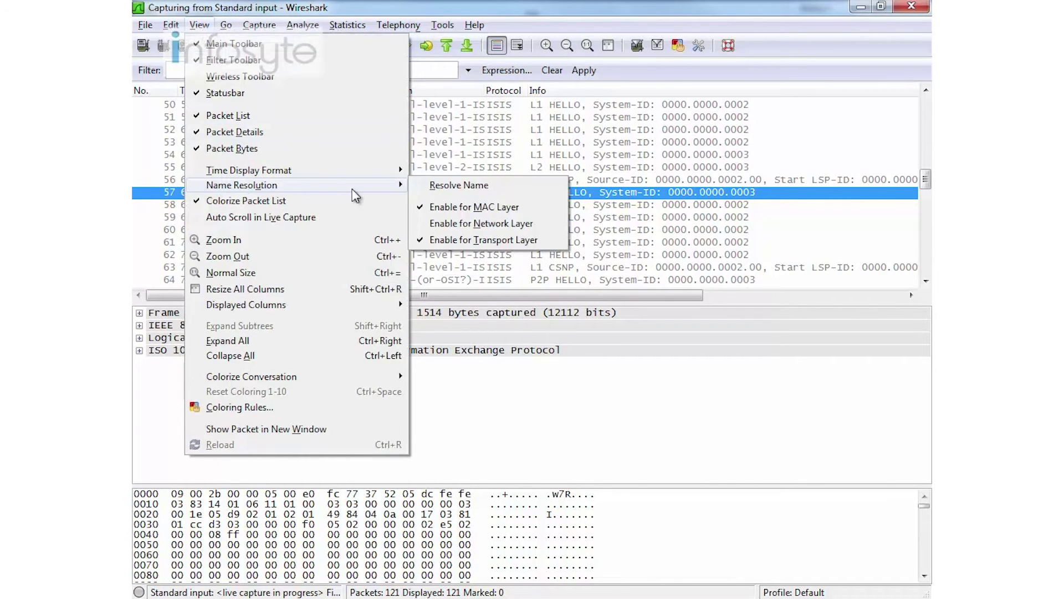
click(475, 206)
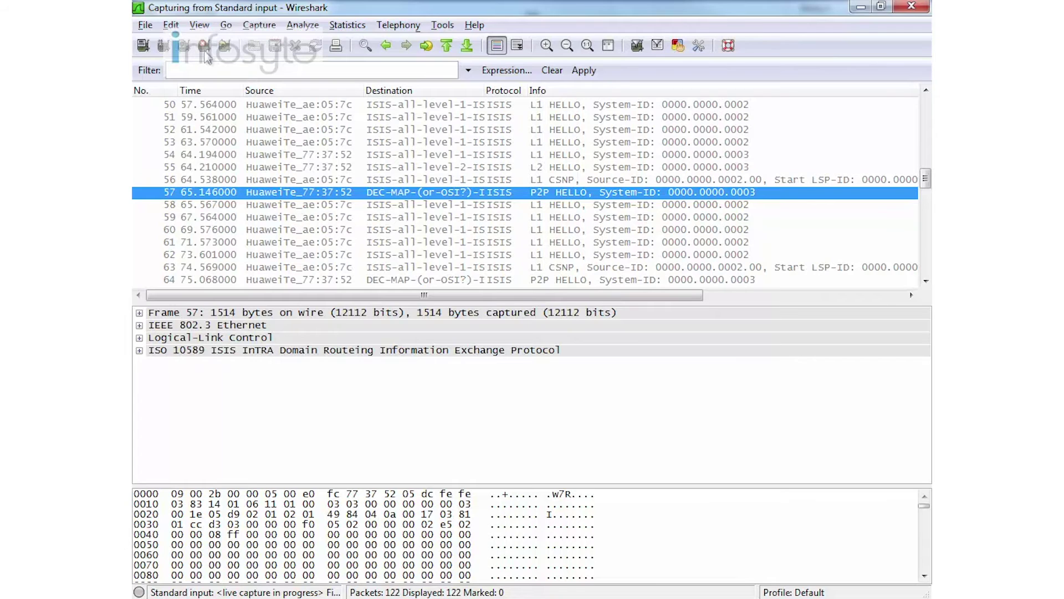
- Turn off name resolution for the transport layer
click(201, 27)
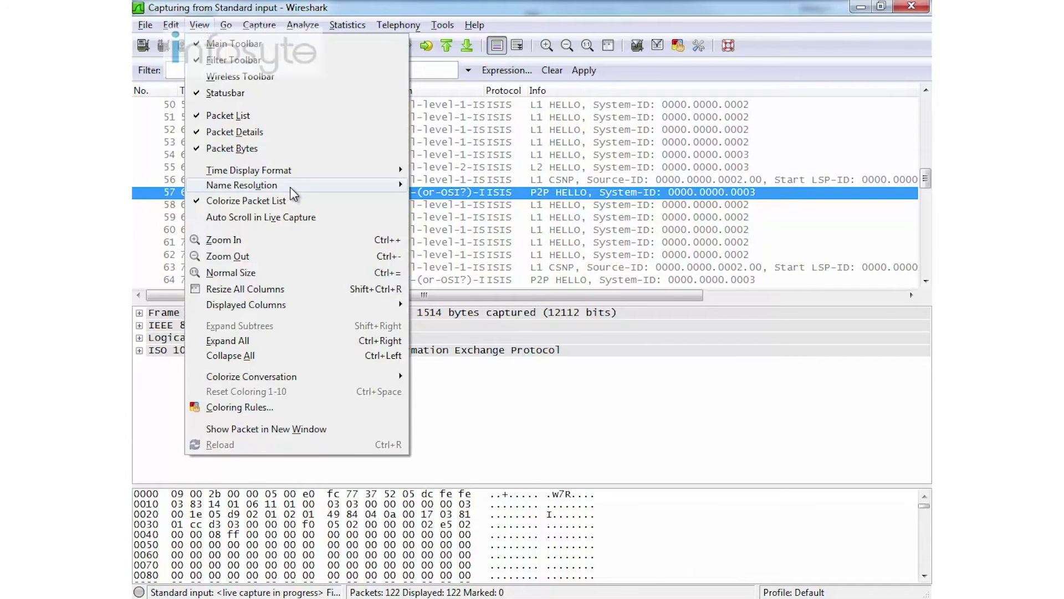
mouse_move(290, 188)
click(456, 239)
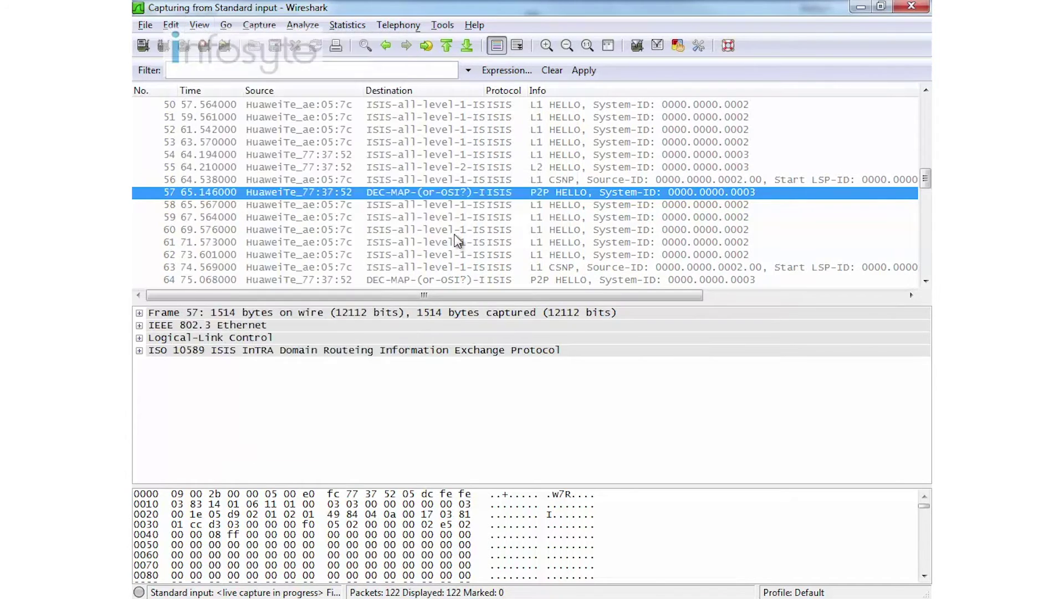
- Look through the packet list from frame 59 onward to compare the L1 and P2P HELLO destinations
click(482, 214)
scroll(484, 211, down, 2)
scroll(486, 212, down, 2)
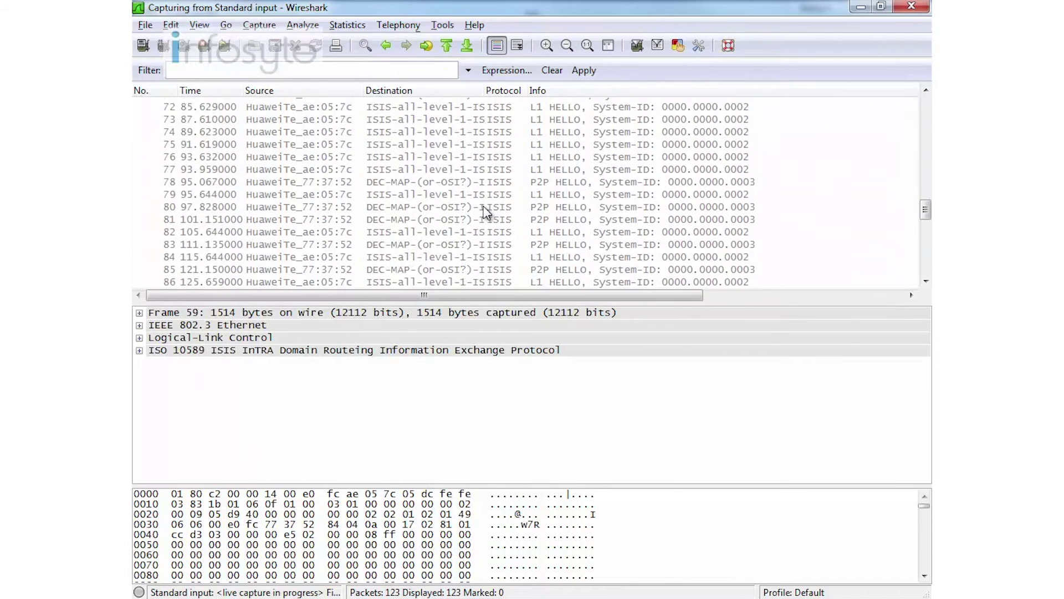
scroll(485, 212, up, 2)
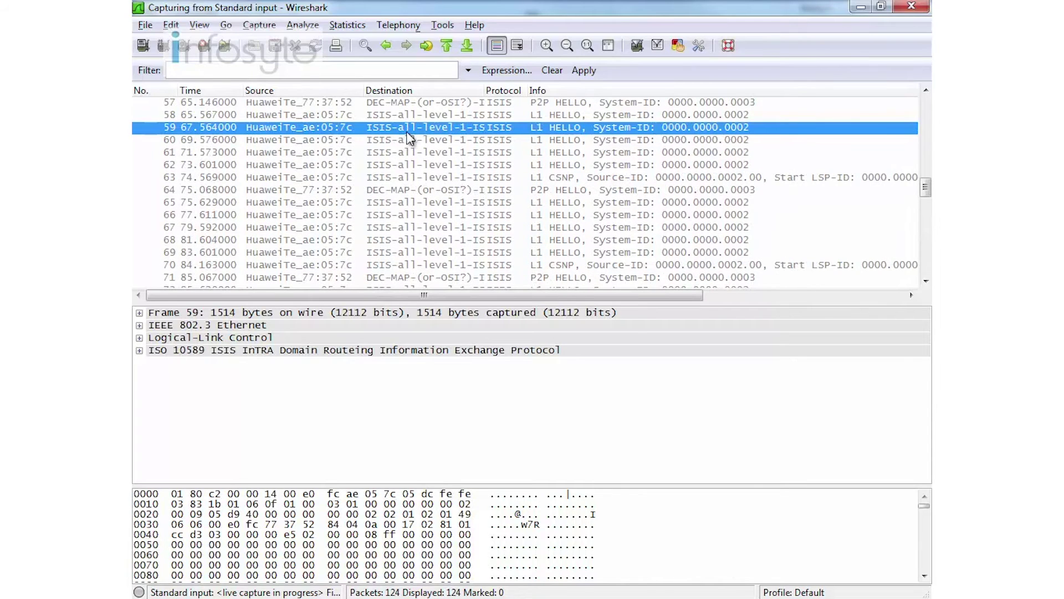
click(579, 182)
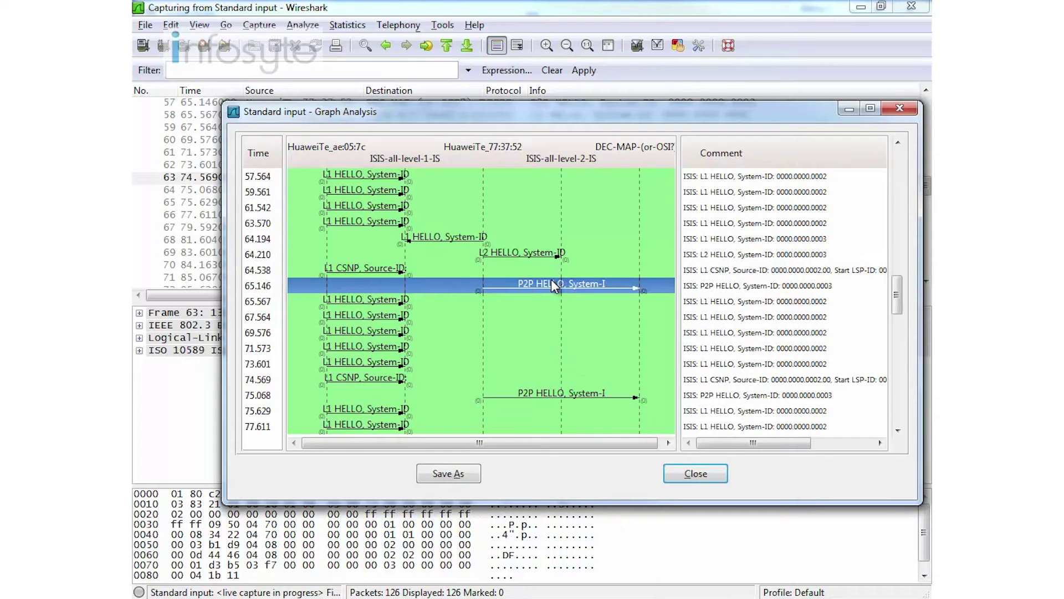
- In the graph analysis, inspect the P2P HELLO messages at 65.146 and 75.068 and the L1 CSNP at 74.569
click(547, 284)
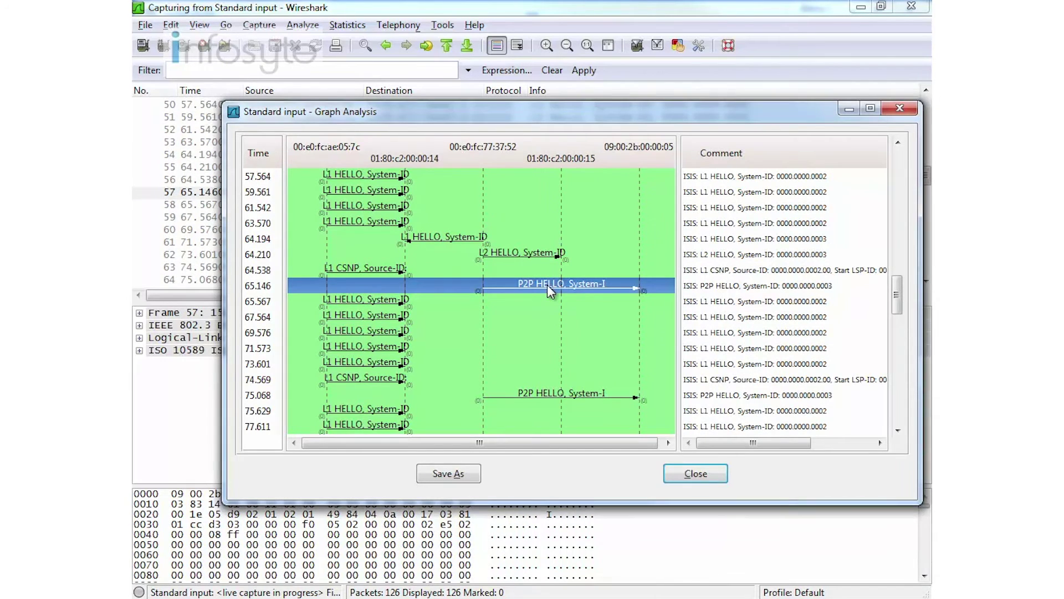
click(557, 394)
scroll(554, 328, down, 1)
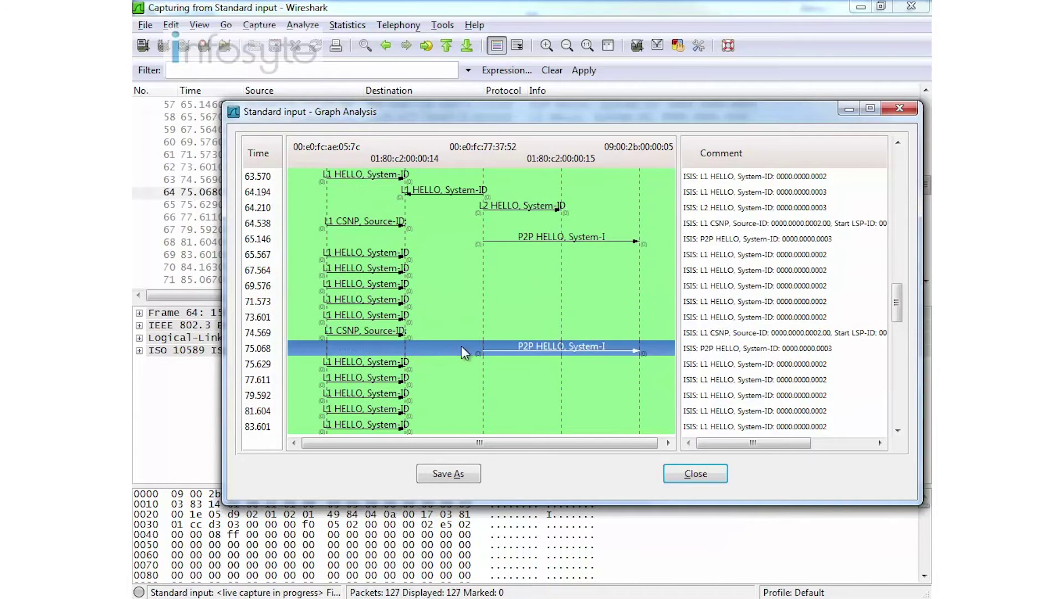
click(388, 334)
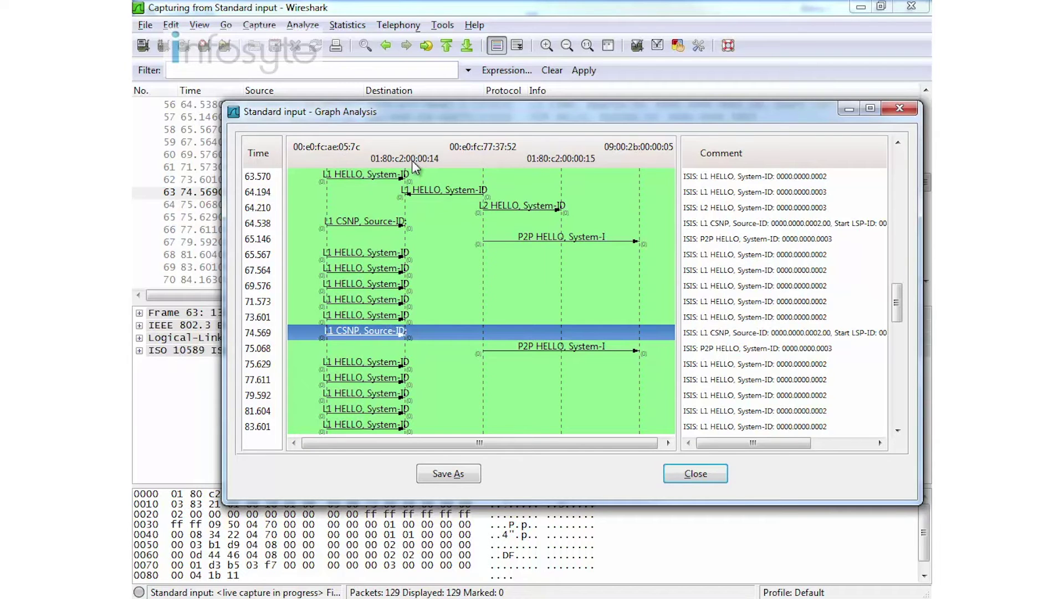
- Move the graph window clear of the packet list and compare the MAC destinations of the L1 HELLO, P2P HELLO and CSNP messages
drag(471, 117, 462, 228)
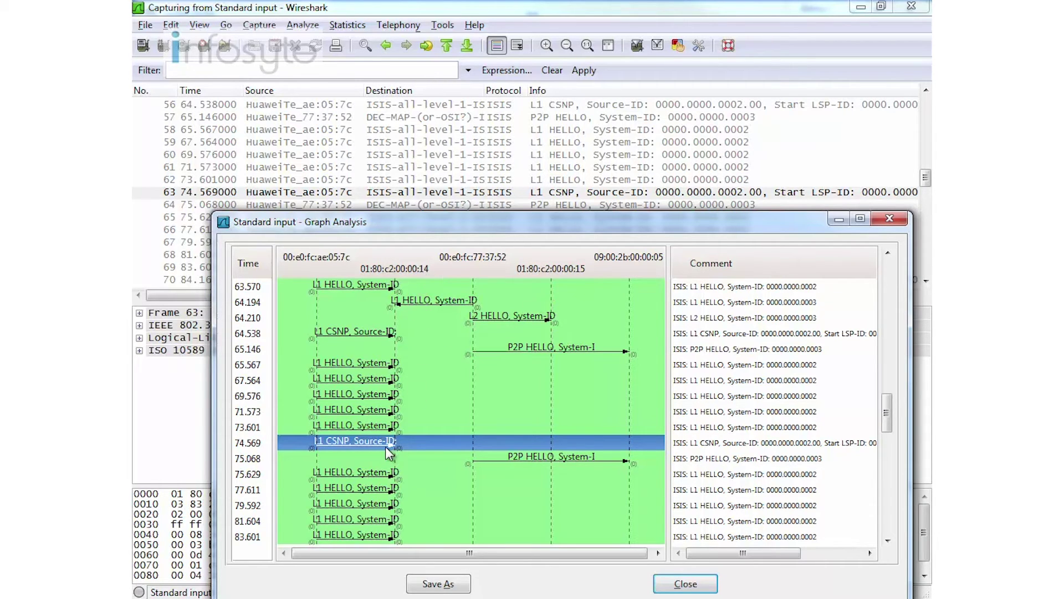
click(388, 429)
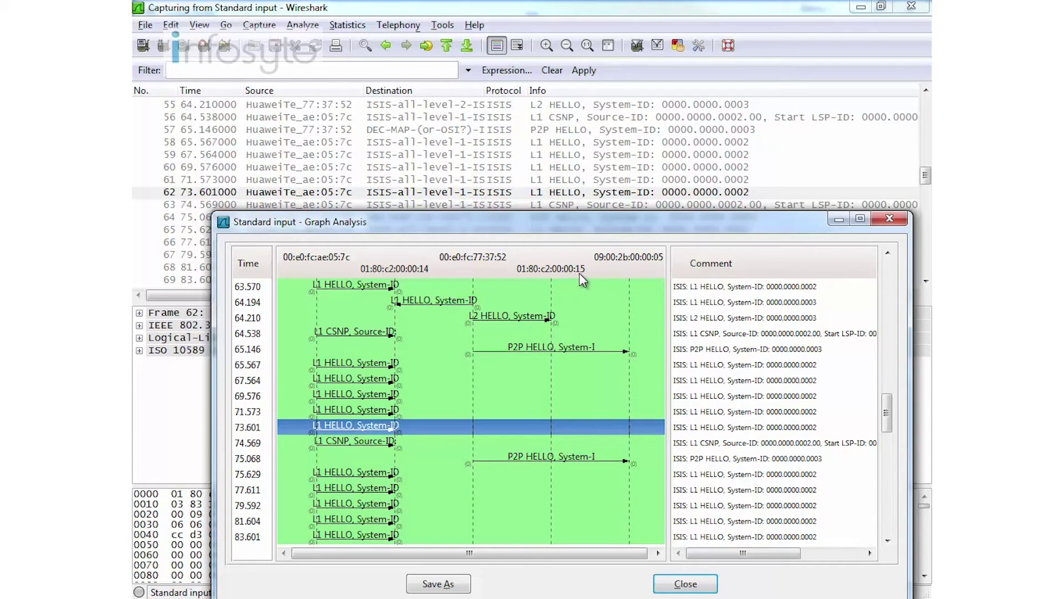
click(562, 347)
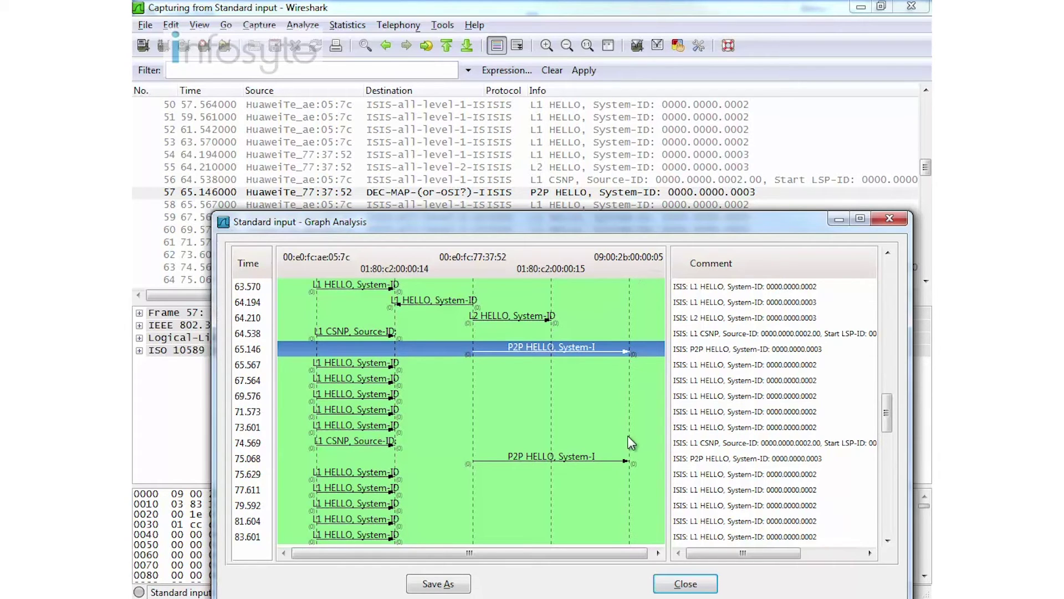
click(614, 464)
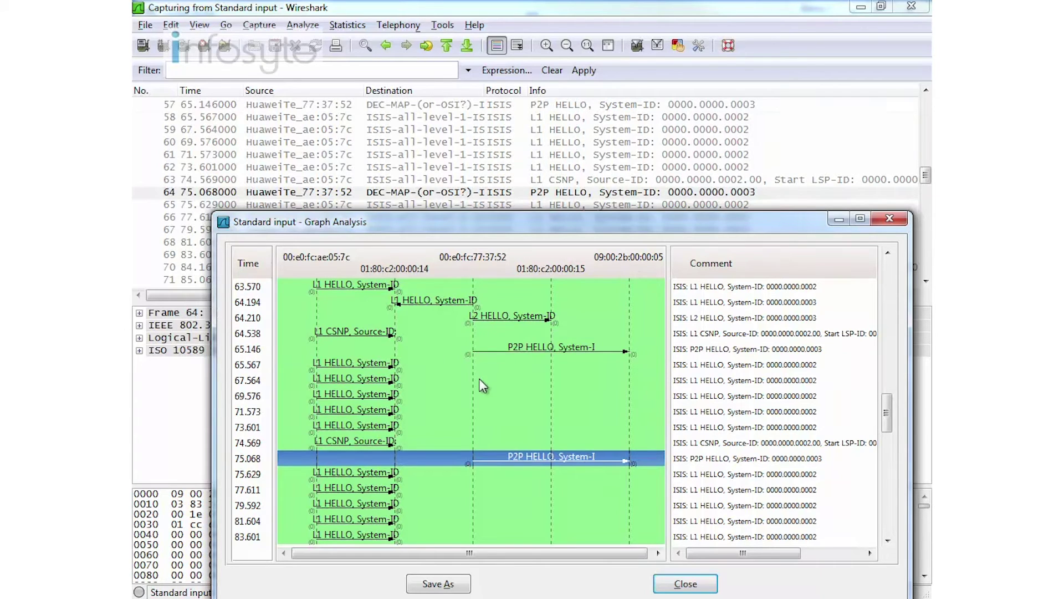
click(368, 440)
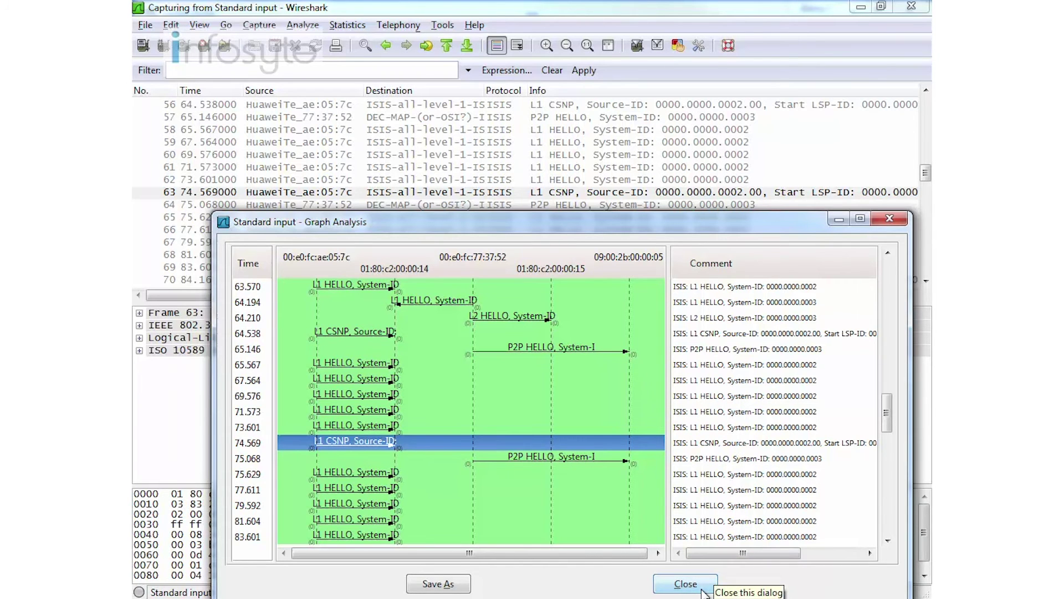
- Close the graph analysis, return to AR3's console in eNSP, and display GigabitEthernet0/0/1 details to check its hardware address
click(685, 584)
click(859, 8)
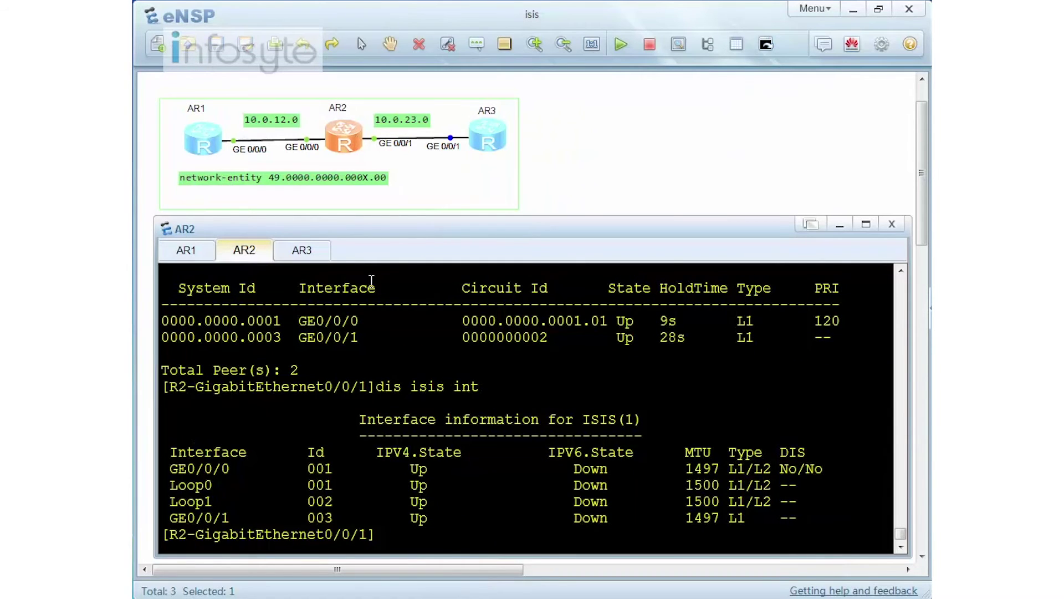
click(326, 250)
text(dis int g0/0/1)
key(Return)
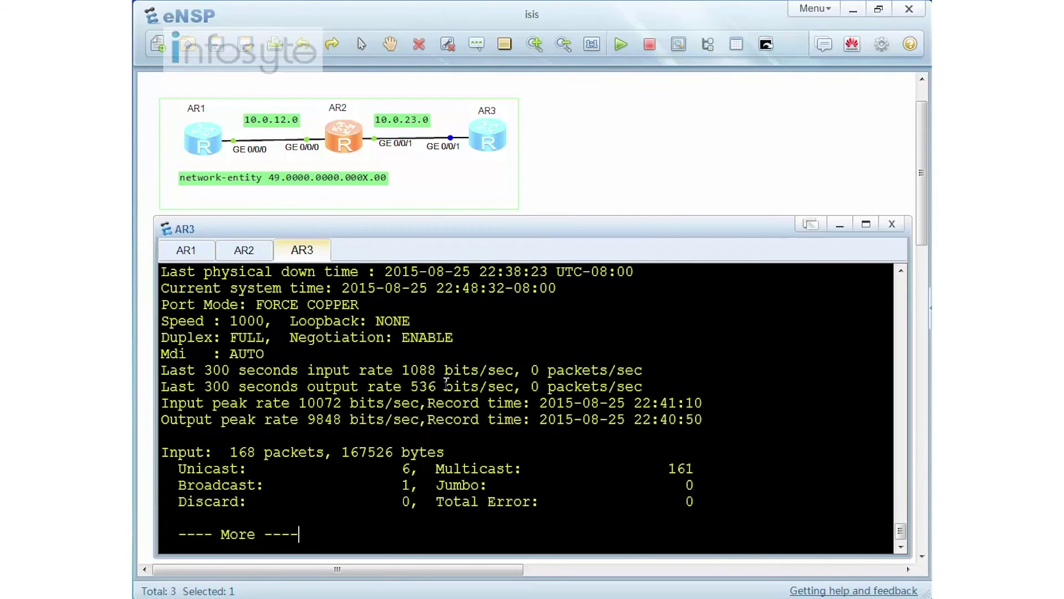
scroll(482, 391, up, 2)
drag(781, 343, 842, 346)
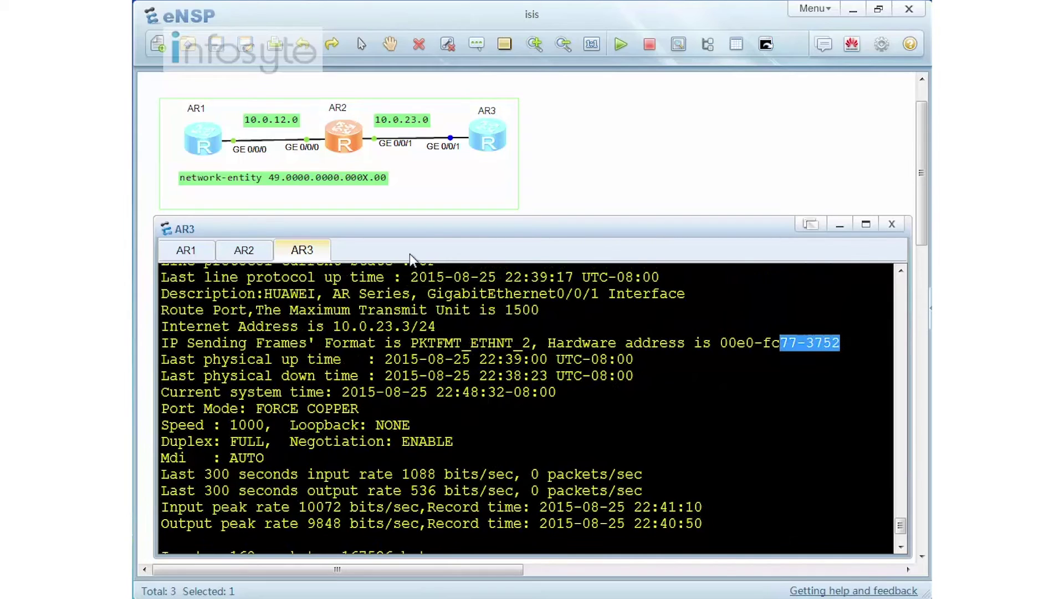
- Switch to AR2's console and display the details of GigabitEthernet0/0/1
click(256, 251)
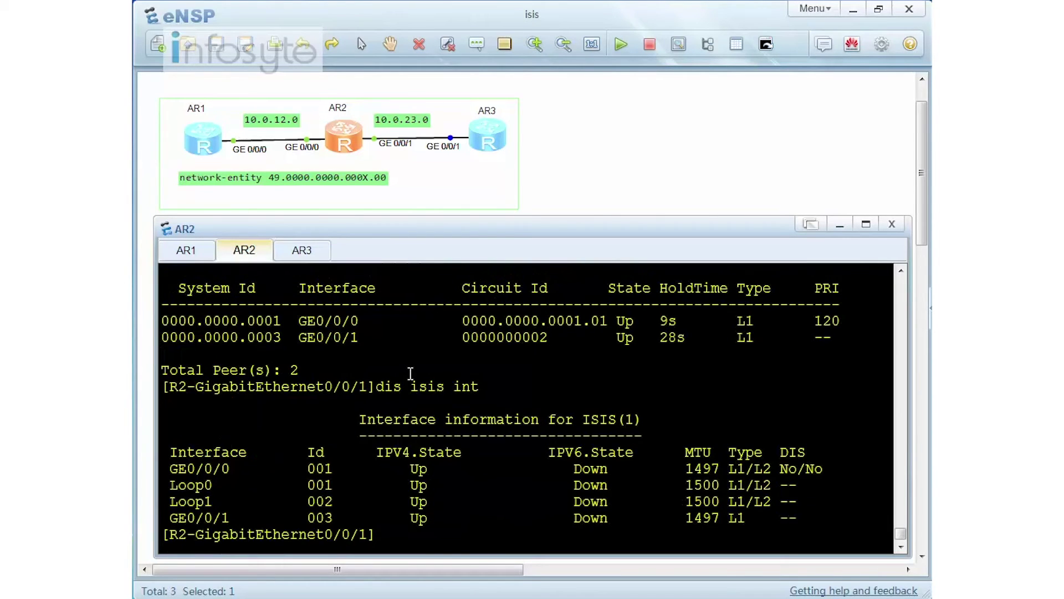
text(dis in)
text(t g0/0/)
text(1)
key(Return)
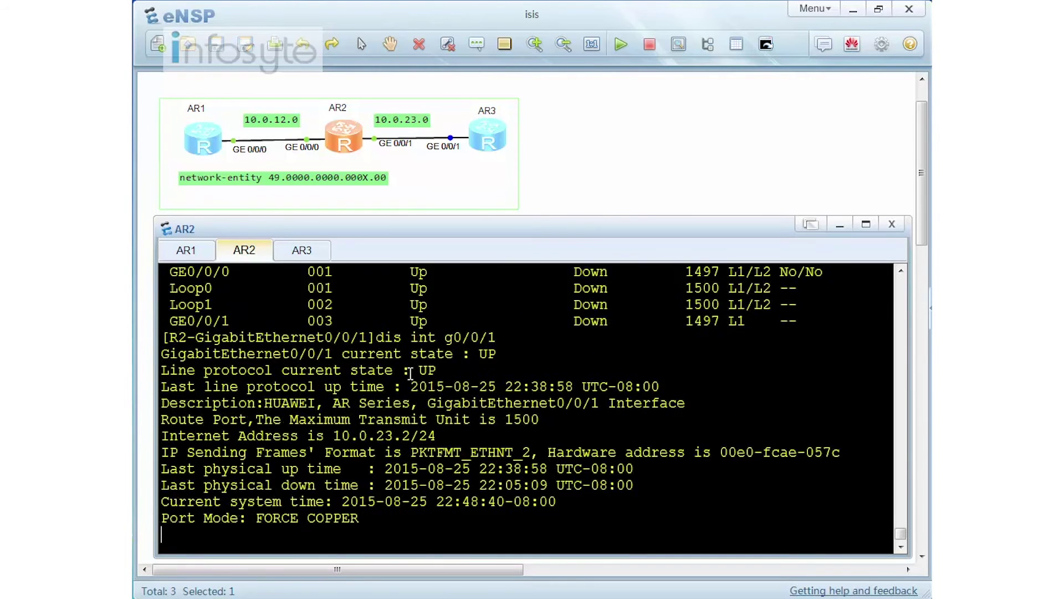
- Locate and highlight the hardware address in AR2's GigabitEthernet0/0/1 details
scroll(416, 371, up, 2)
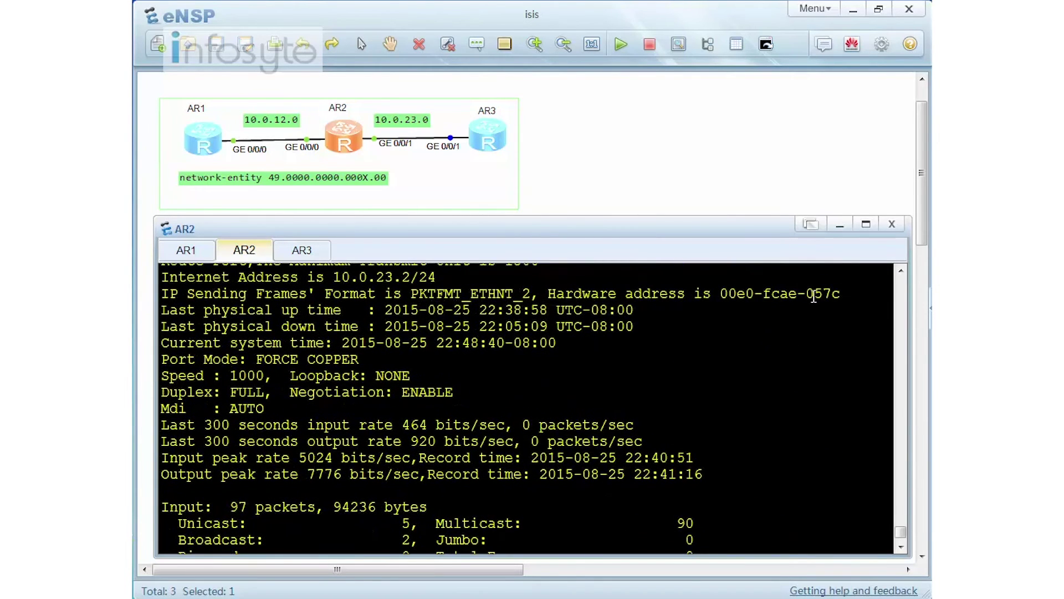
drag(780, 293, 842, 292)
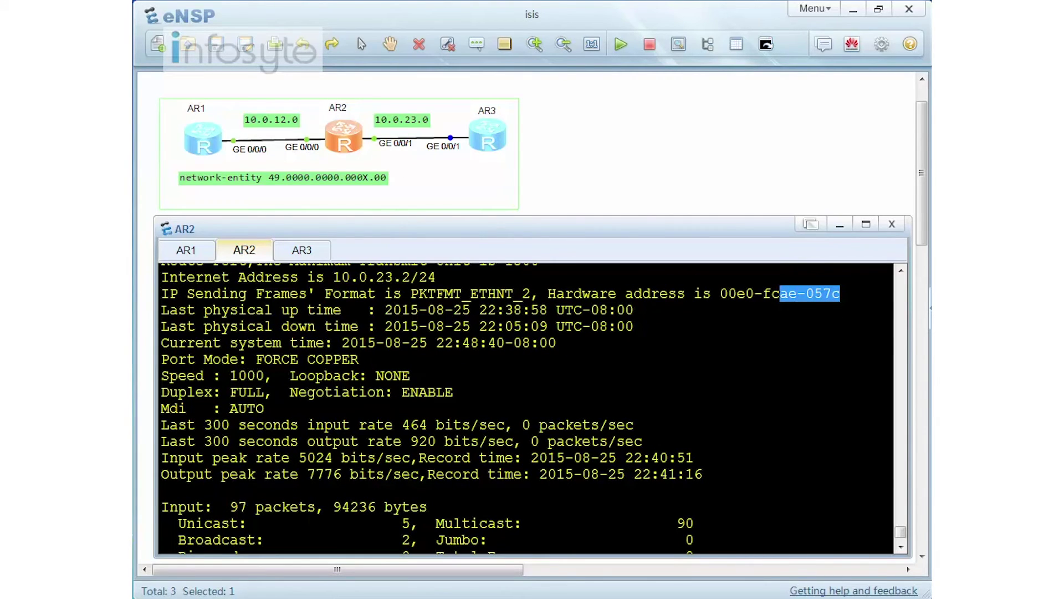
key(ctrl+c)
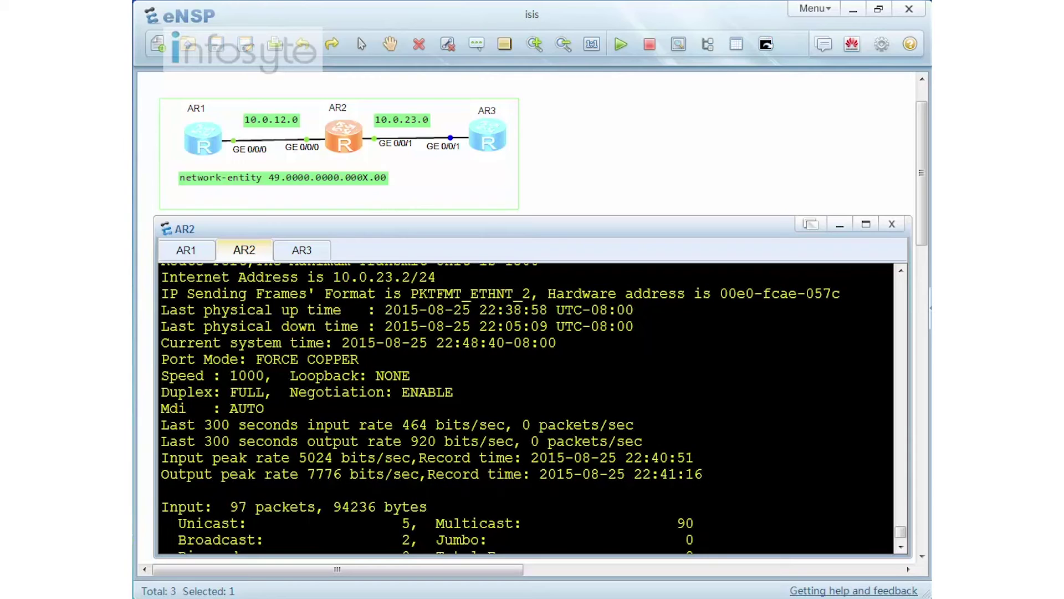
- Bring the graph analysis window over the AR2 console and compare its address columns with AR2's hardware address
drag(1059, 166, 587, 115)
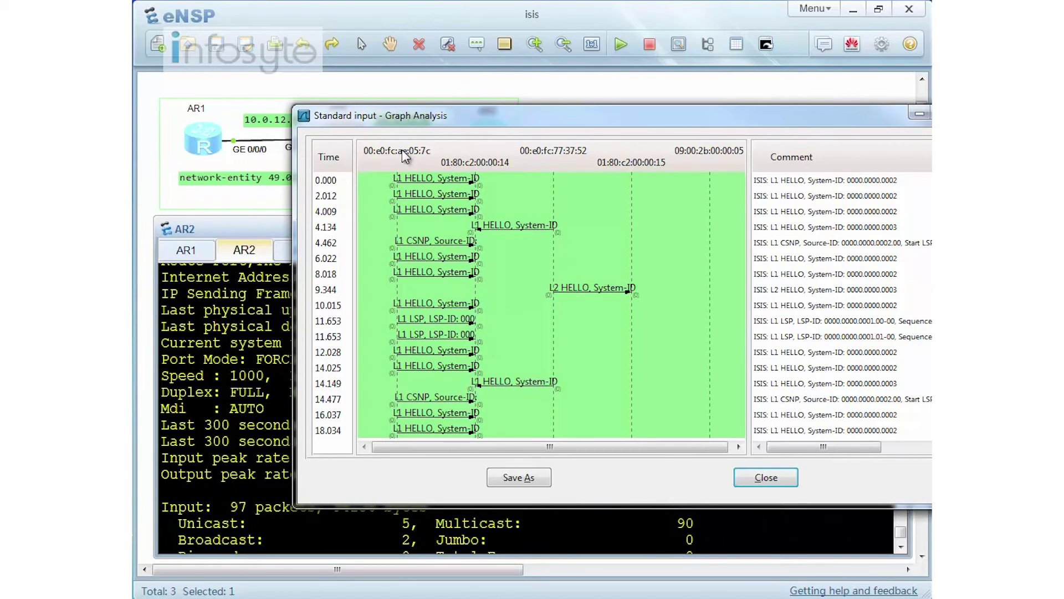
drag(690, 119, 541, 323)
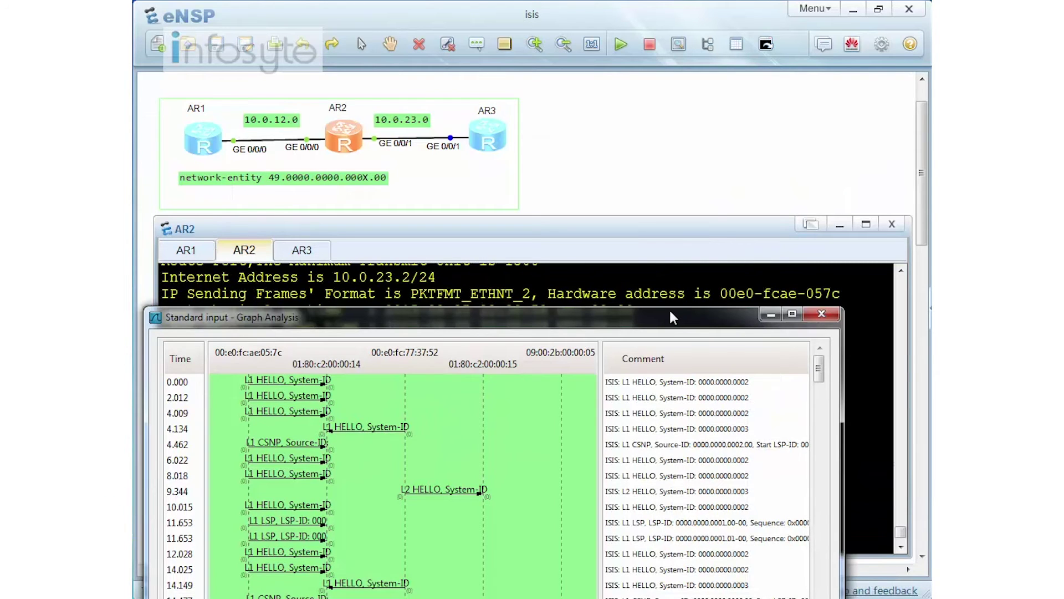
drag(667, 314, 715, 215)
drag(630, 223, 840, 298)
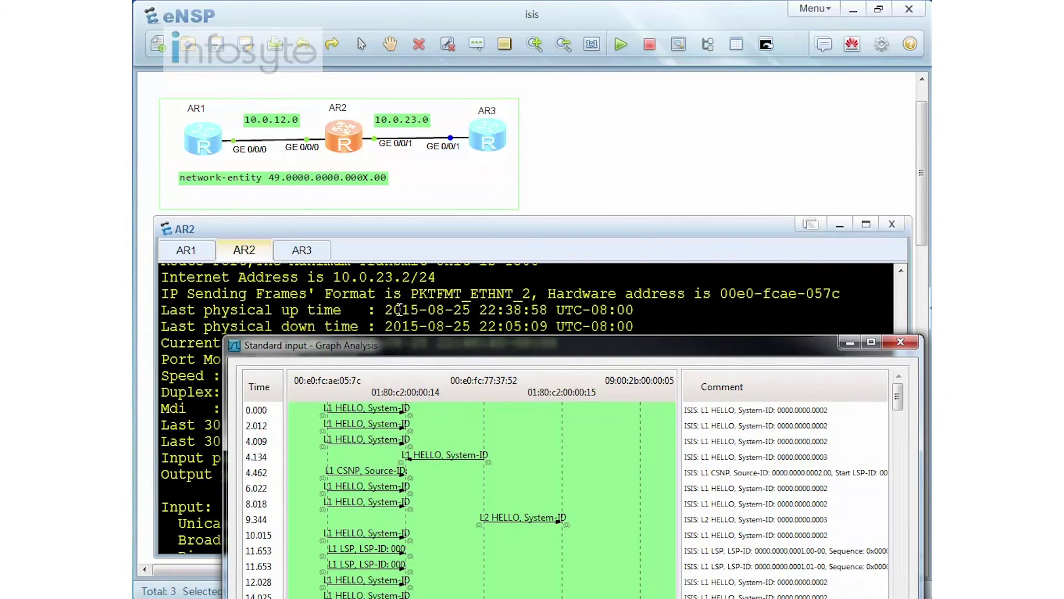
drag(527, 353, 700, 364)
- Check the GigabitEthernet0/0/1 hardware address in AR3's console and compare it with the address columns in the graph analysis
click(397, 269)
click(302, 250)
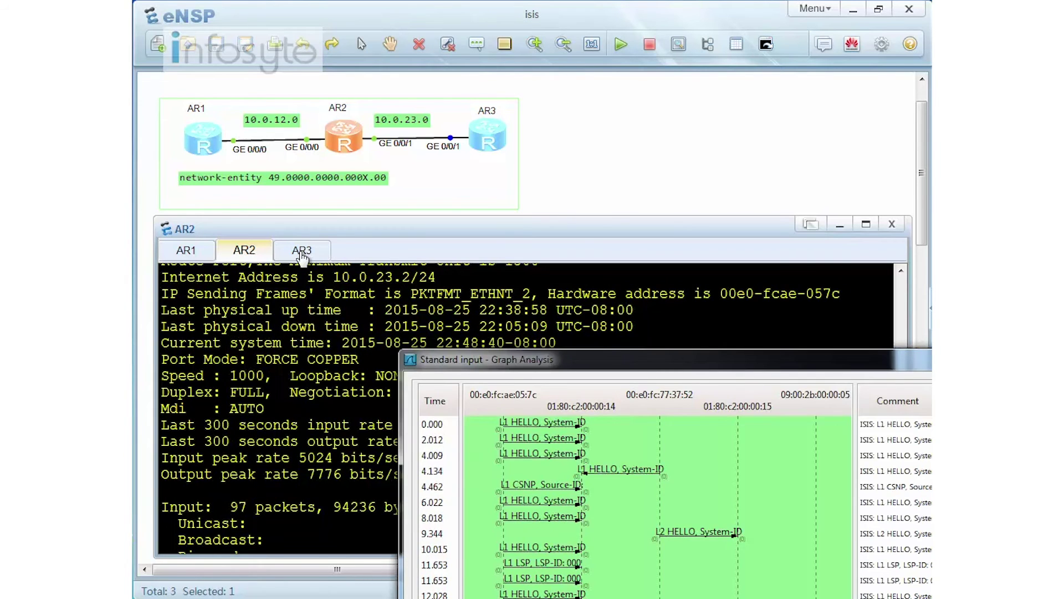
scroll(757, 380, up, 2)
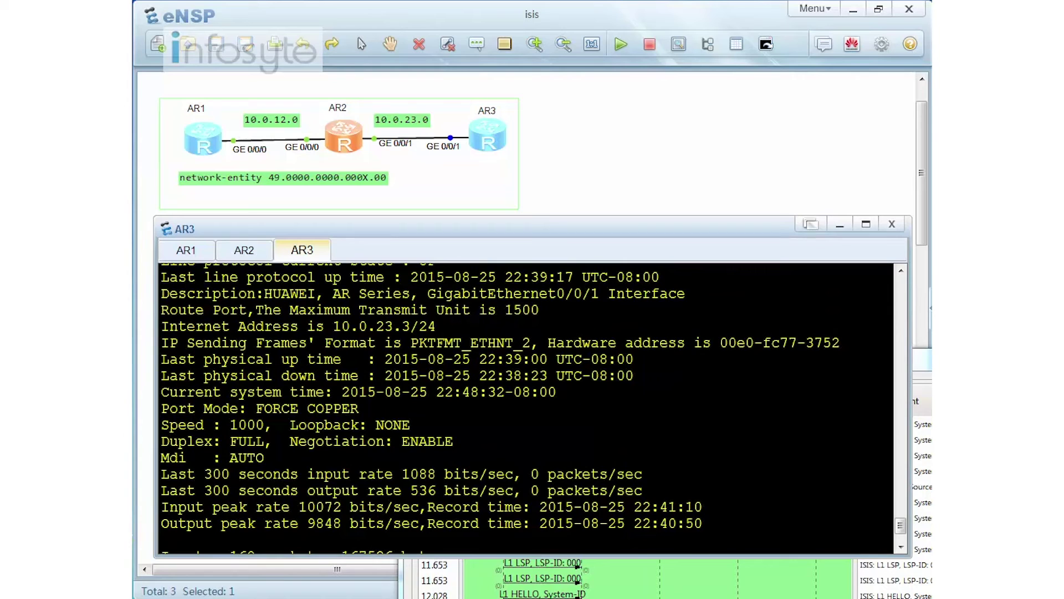
key(alt+Tab)
drag(760, 363, 574, 157)
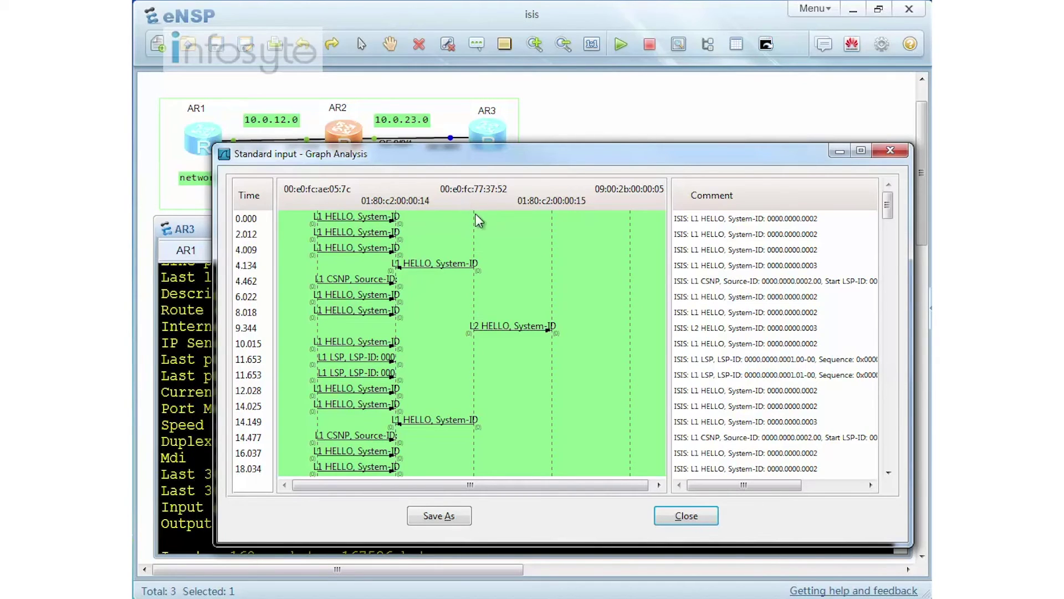
- Follow the HELLO messages in the graph analysis from the start of the capture to the P2P exchange around 133 seconds
scroll(643, 338, down, 3)
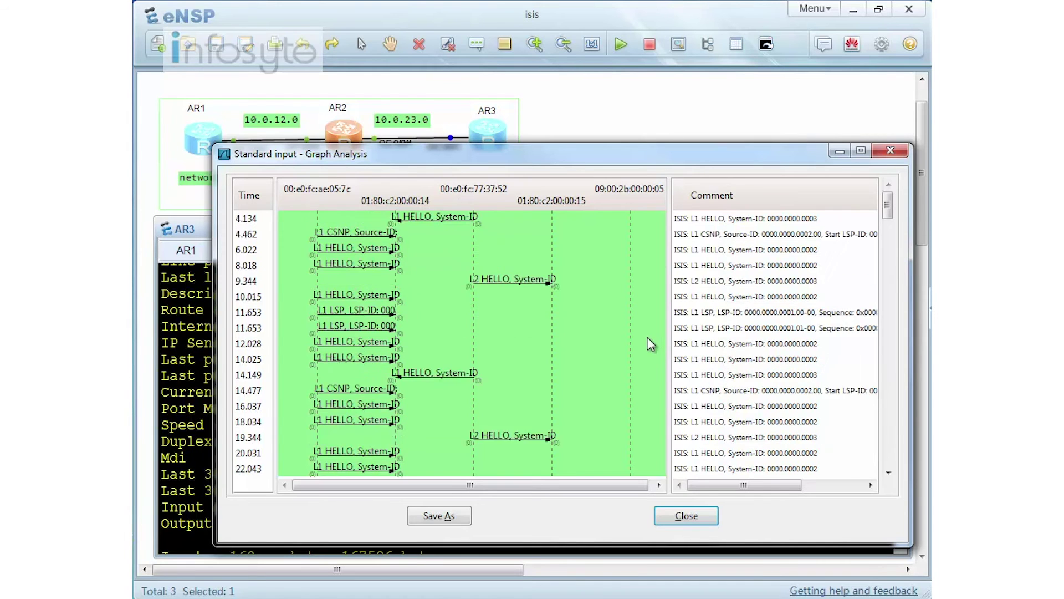
scroll(630, 331, down, 4)
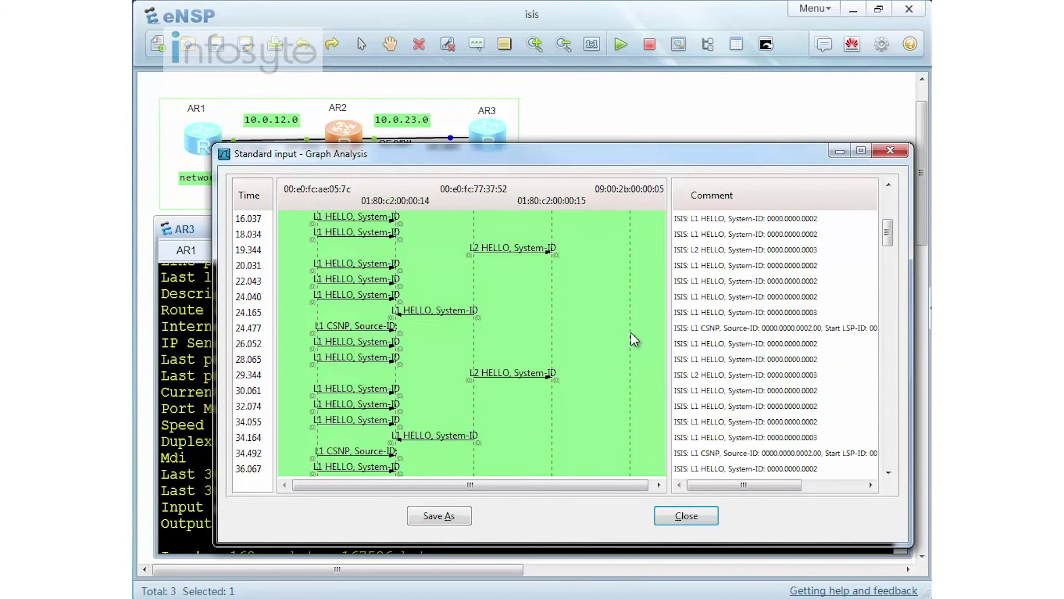
scroll(631, 331, down, 1)
scroll(631, 333, down, 9)
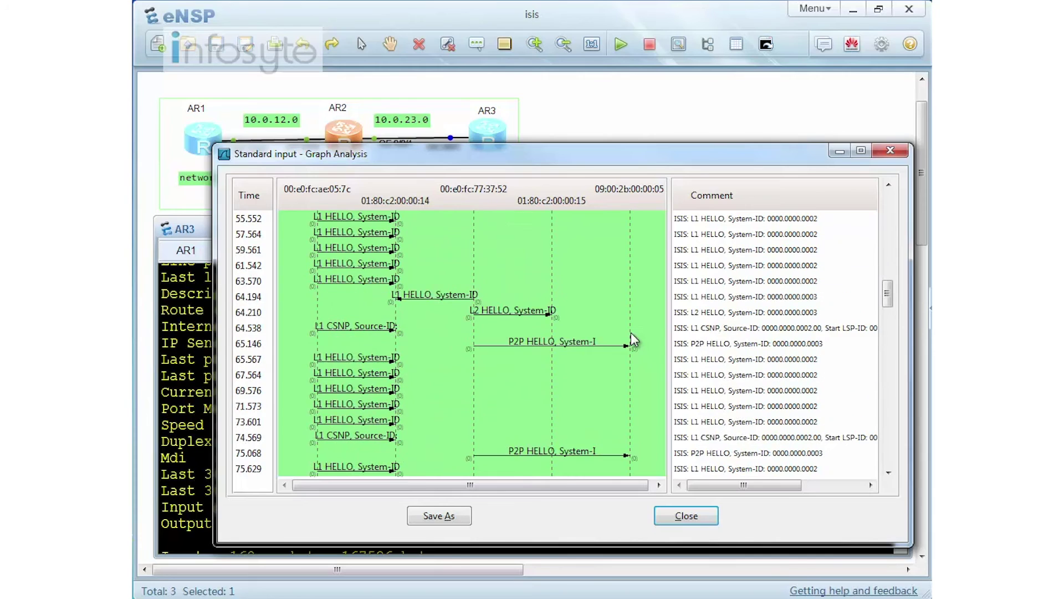
scroll(634, 340, down, 2)
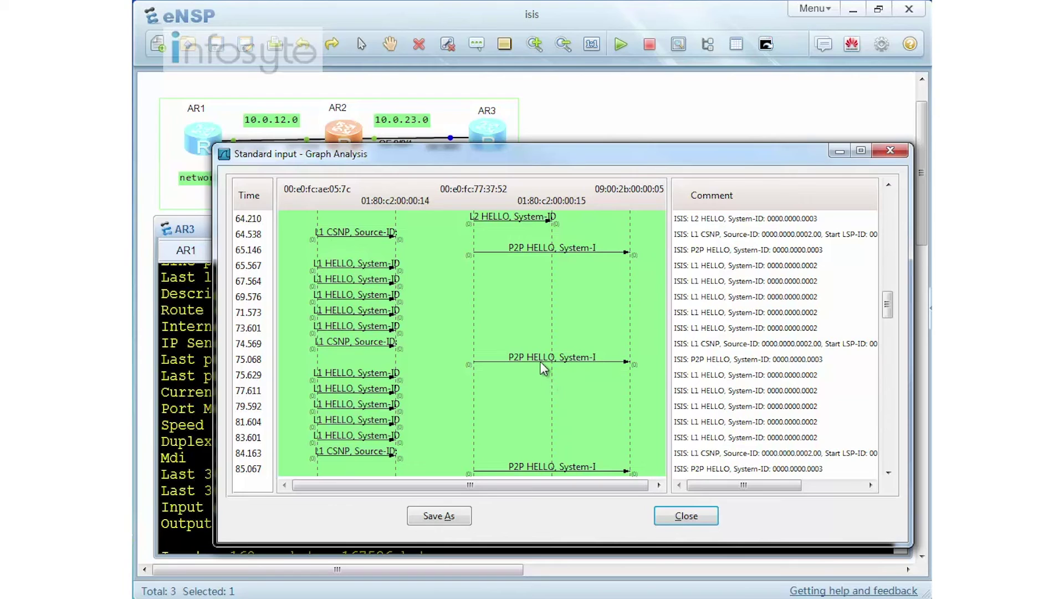
scroll(540, 362, down, 2)
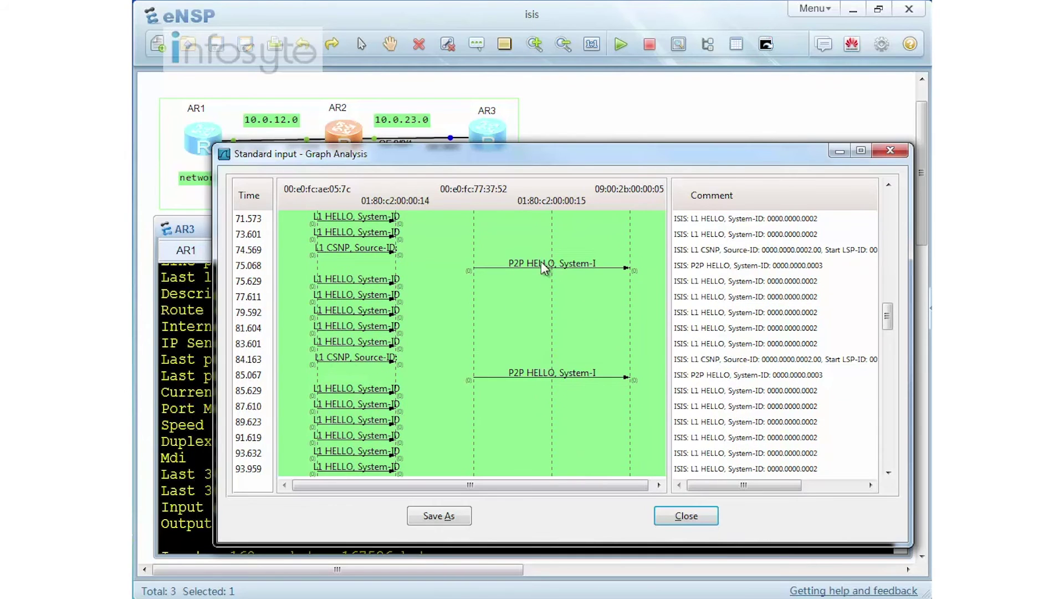
scroll(508, 282, down, 2)
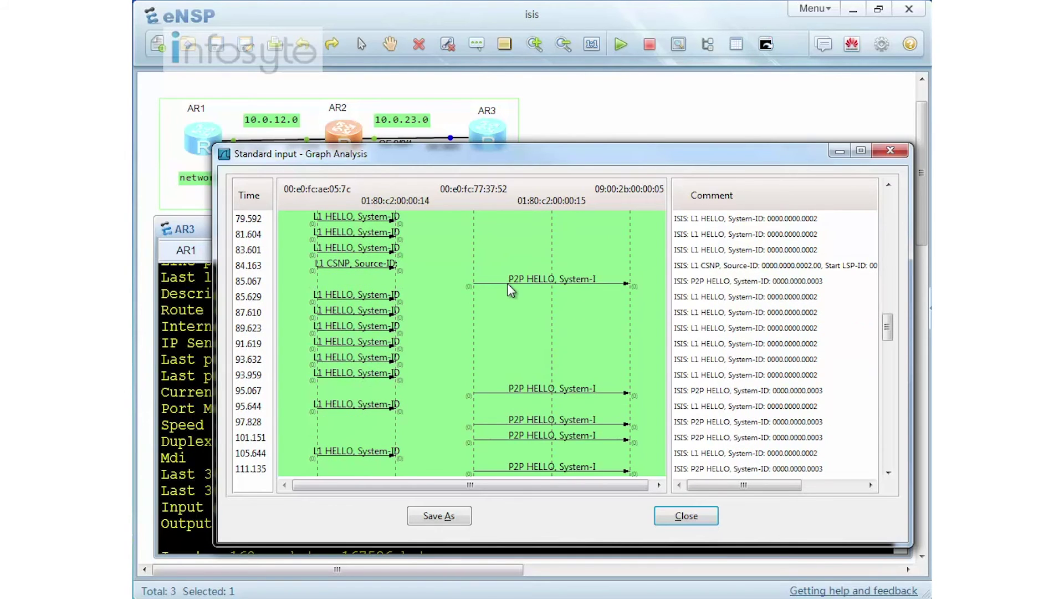
scroll(523, 283, down, 4)
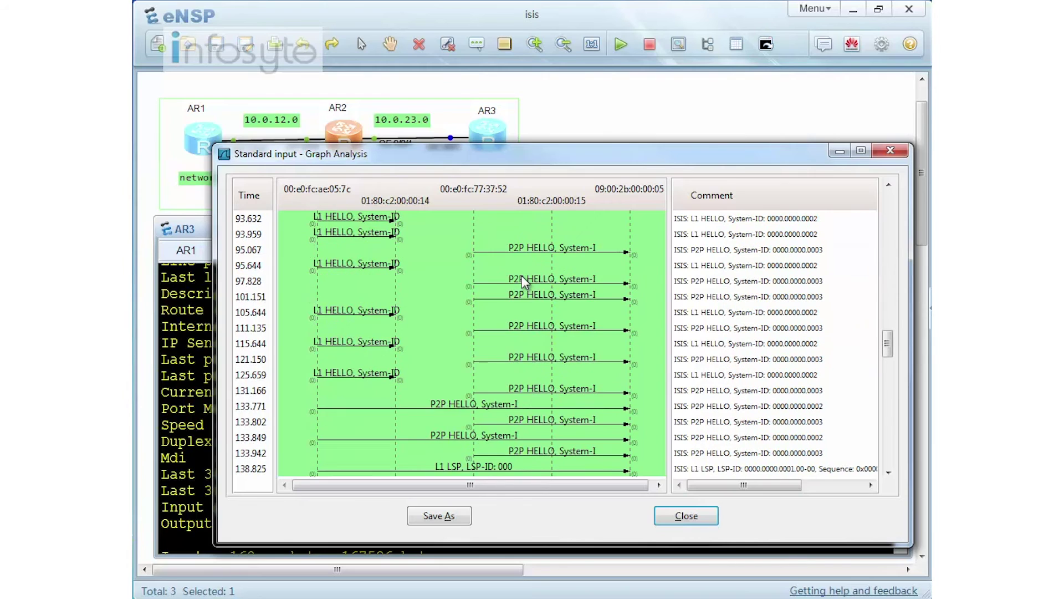
scroll(545, 326, down, 2)
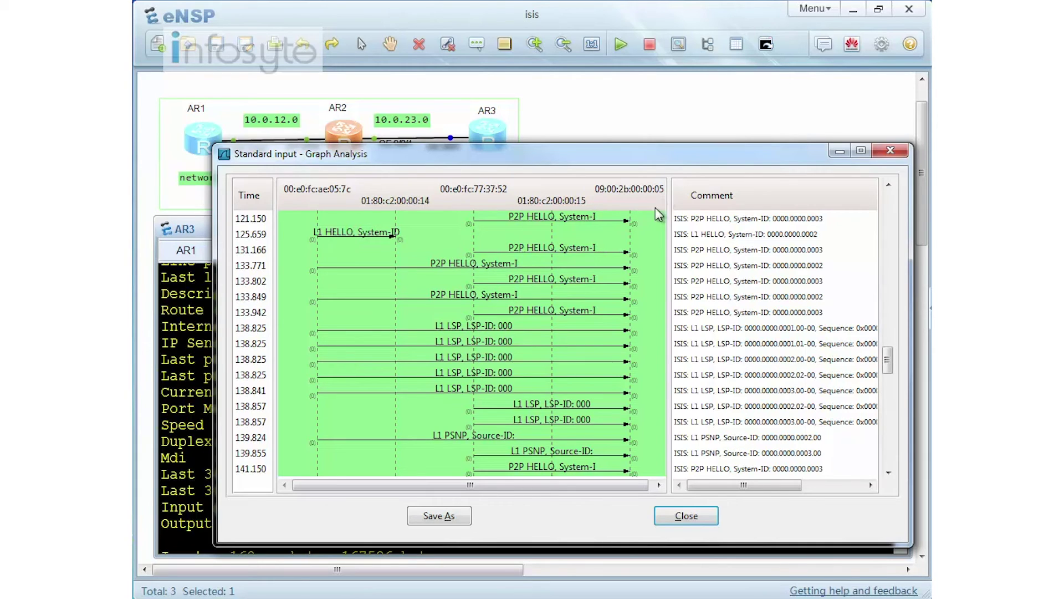
- Inspect the P2P HELLO messages at 133.771, 133.802 and 133.849 in the graph analysis
click(495, 268)
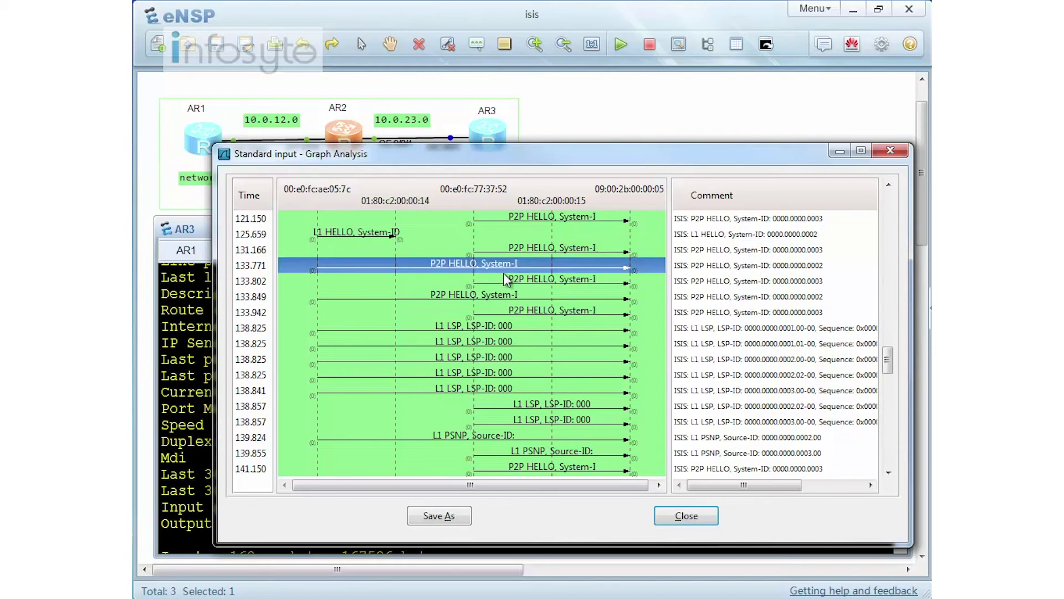
click(515, 284)
click(512, 302)
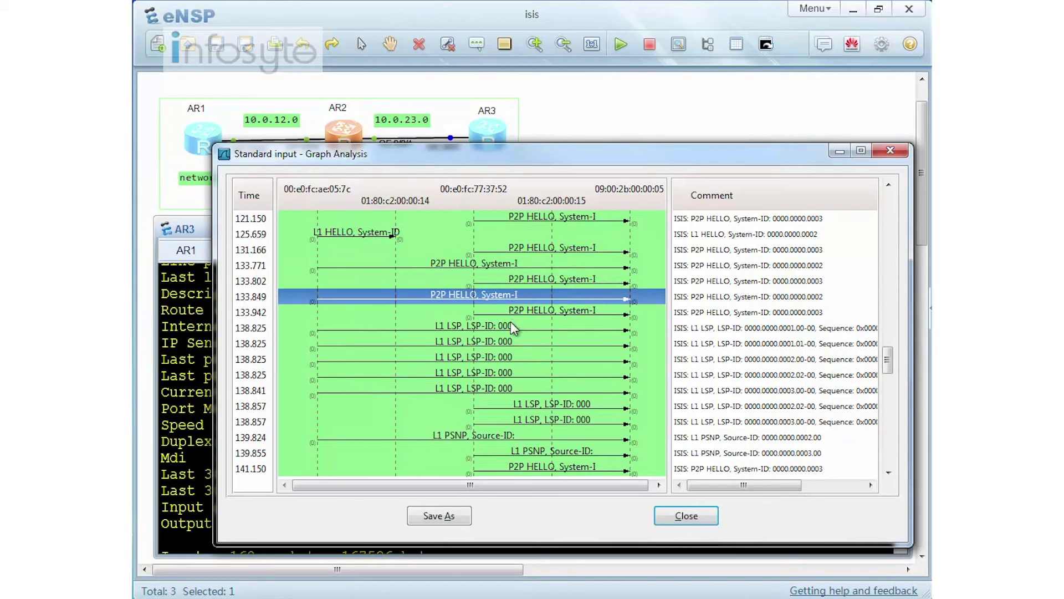
- Inspect the L1 LSP messages exchanged in both directions between 138.825 and 138.857
click(501, 327)
click(494, 343)
click(490, 357)
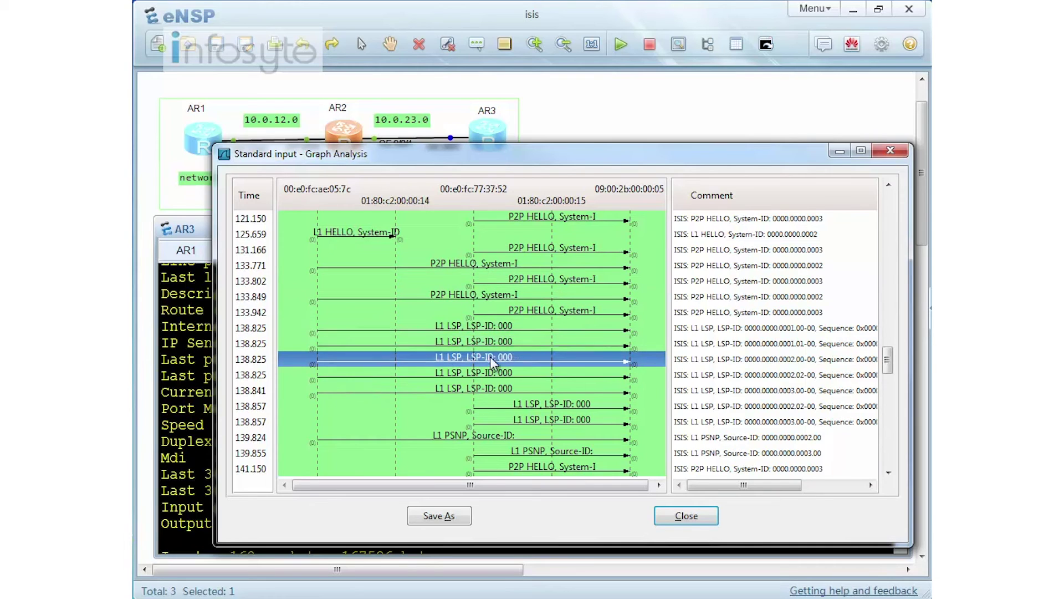
click(488, 371)
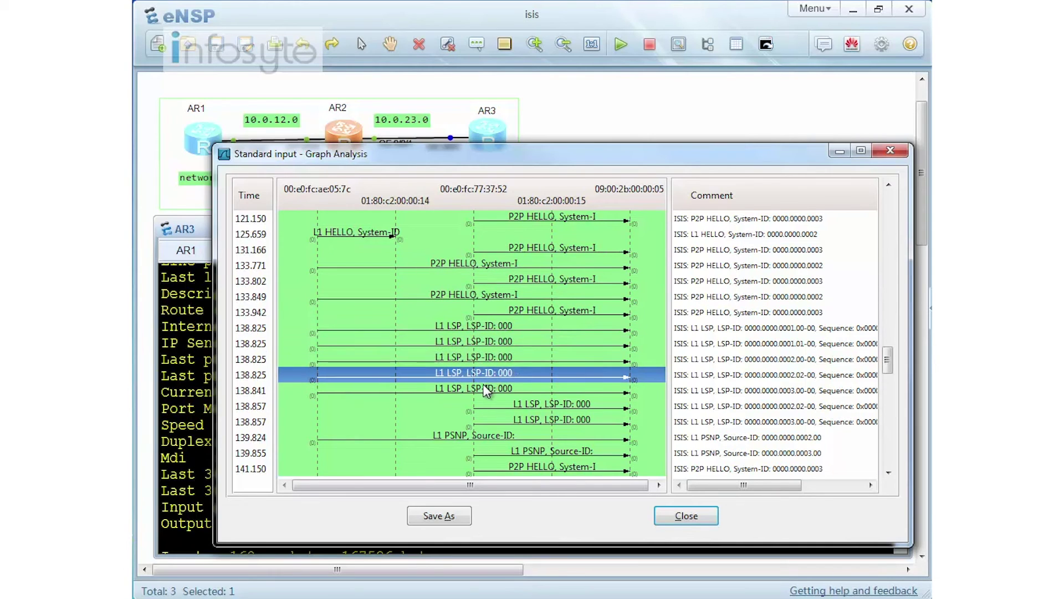
click(482, 384)
scroll(493, 327, down, 1)
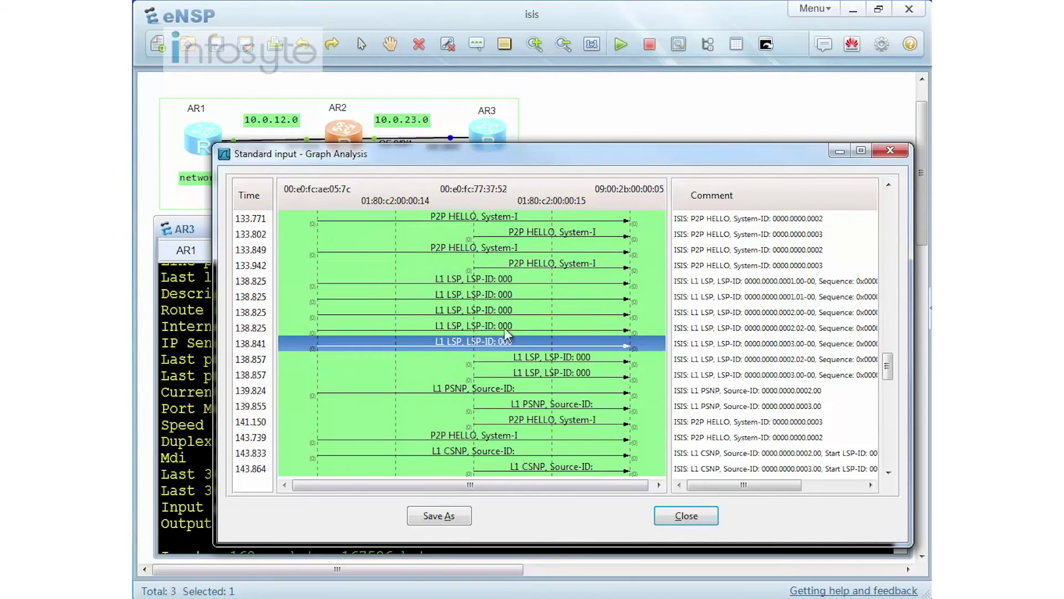
click(564, 359)
click(559, 377)
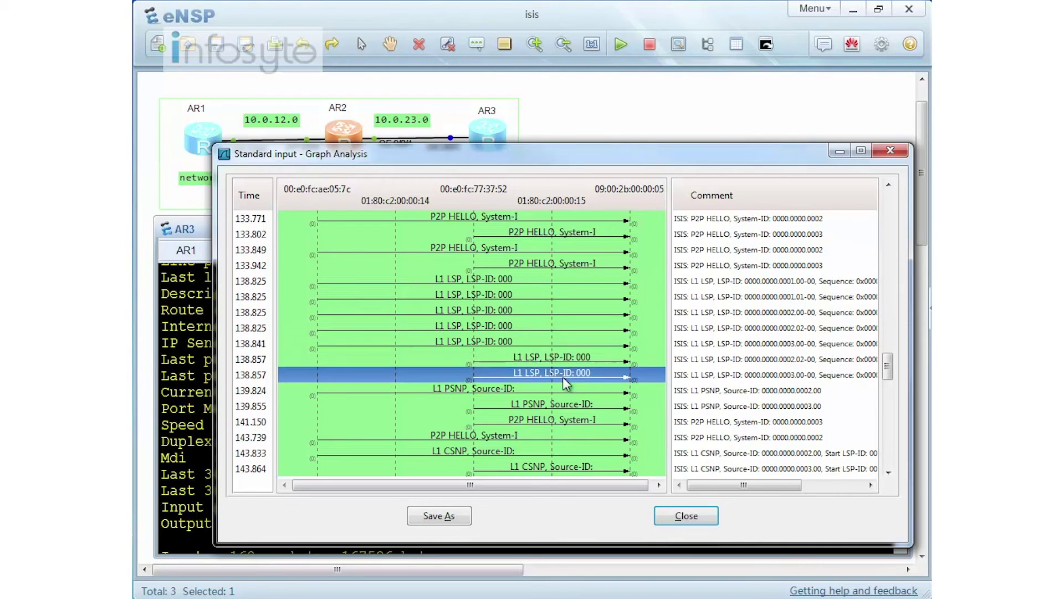
- Compare the L1 PSNP messages at 139.824 and 139.855 with the L1 CSNP at 143.833
click(481, 391)
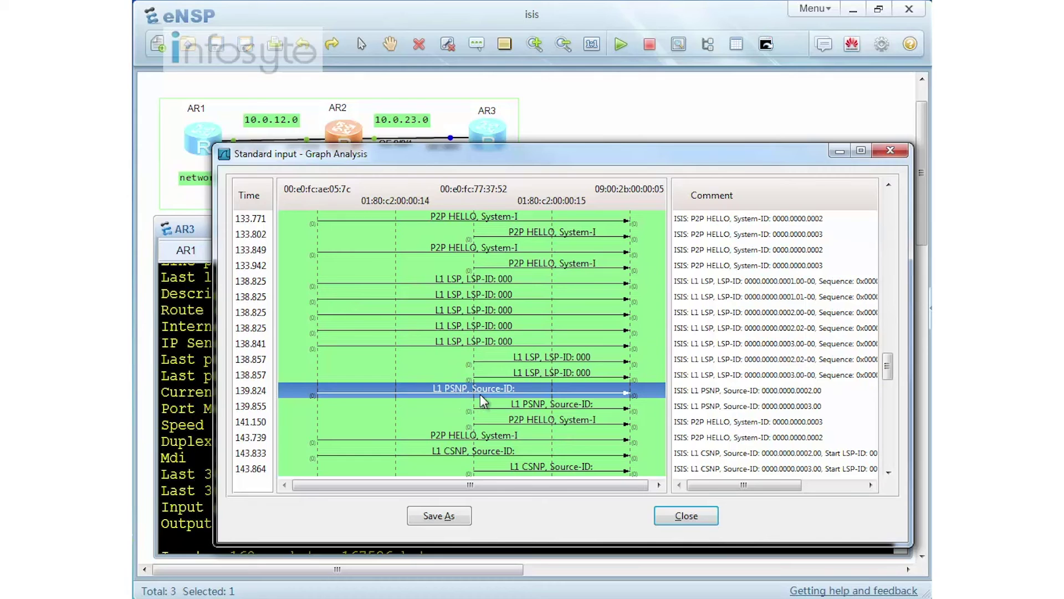
scroll(499, 365, down, 2)
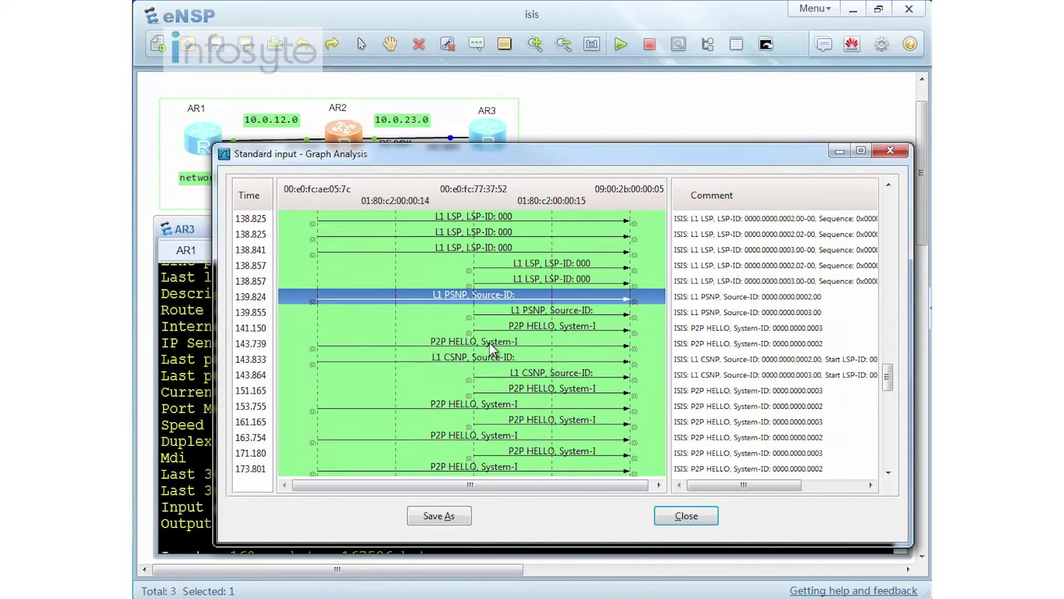
click(480, 363)
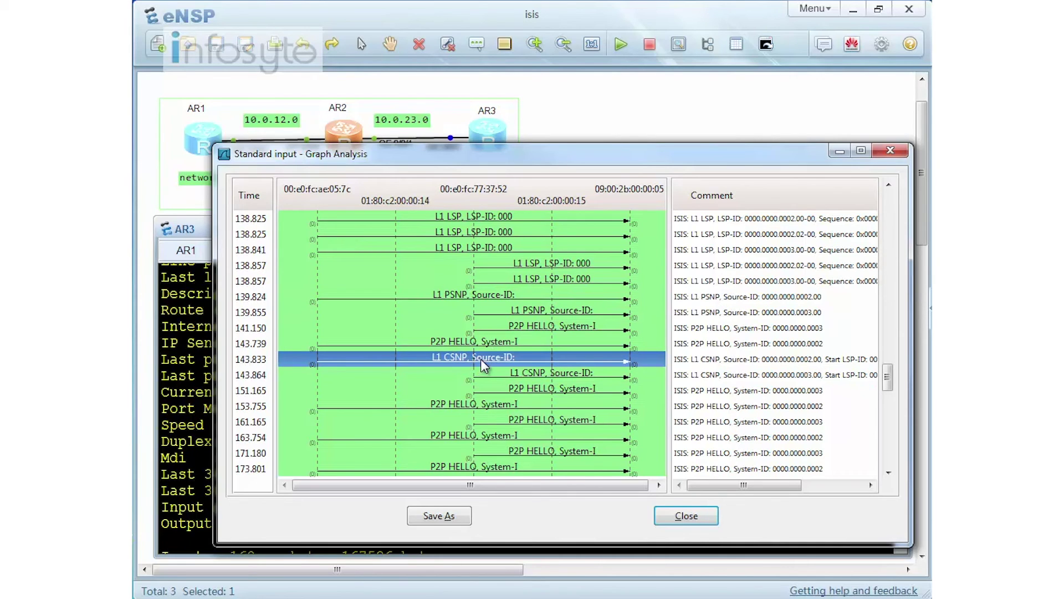
click(475, 298)
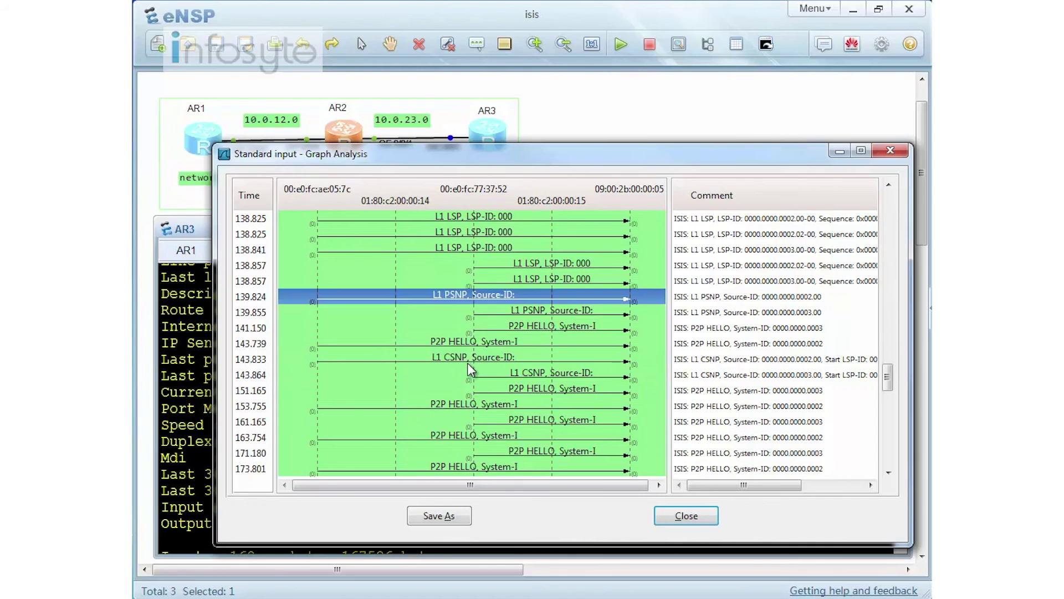
click(480, 355)
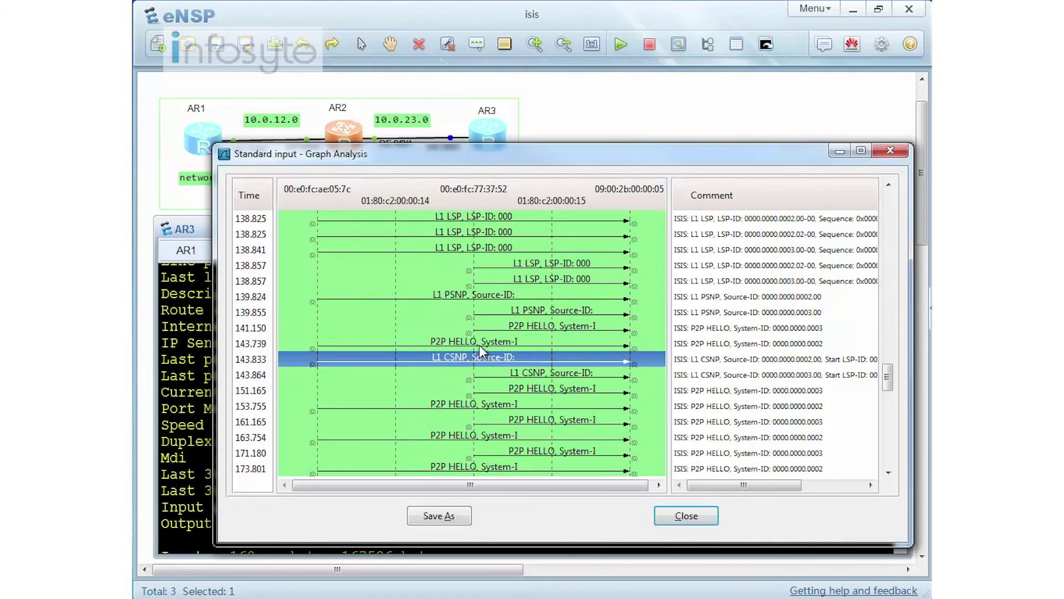
click(536, 317)
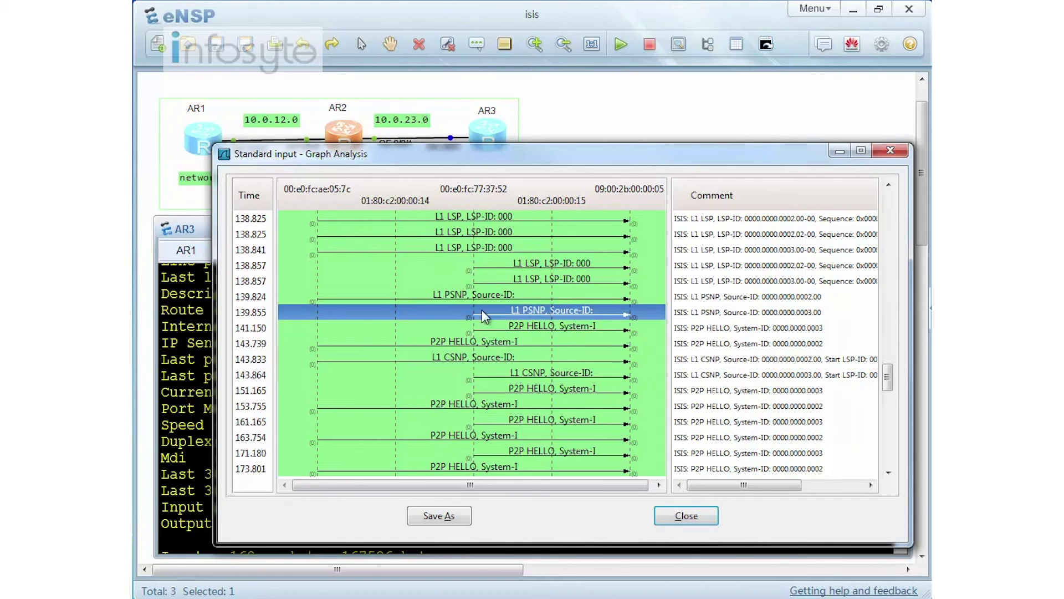
click(445, 295)
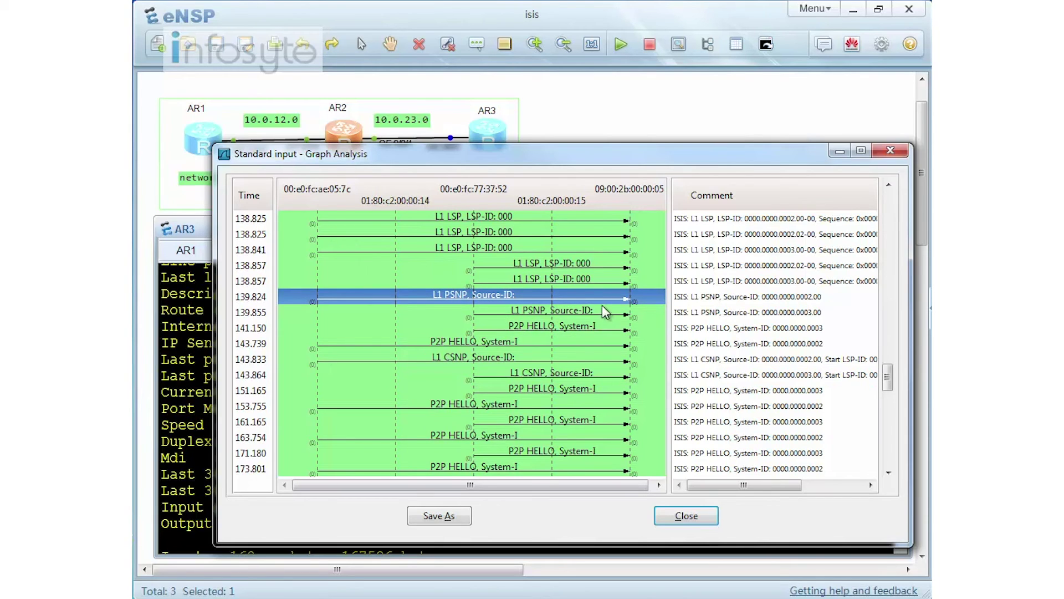
click(592, 316)
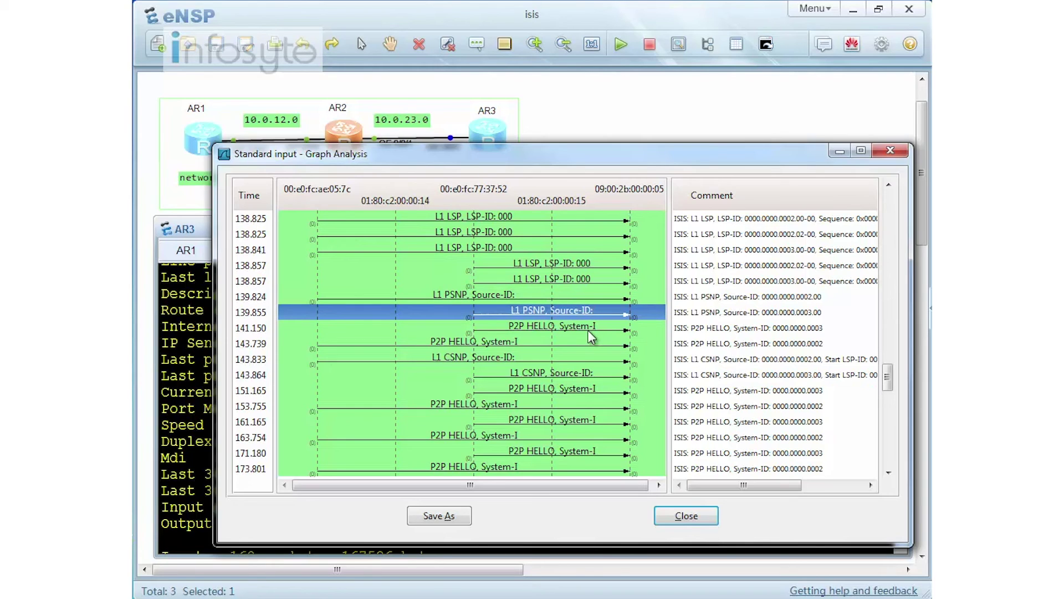
- Inspect the P2P HELLO at 141.150, the L1 CSNP at 143.864 and the P2P HELLO messages that follow up to 374.044
click(588, 330)
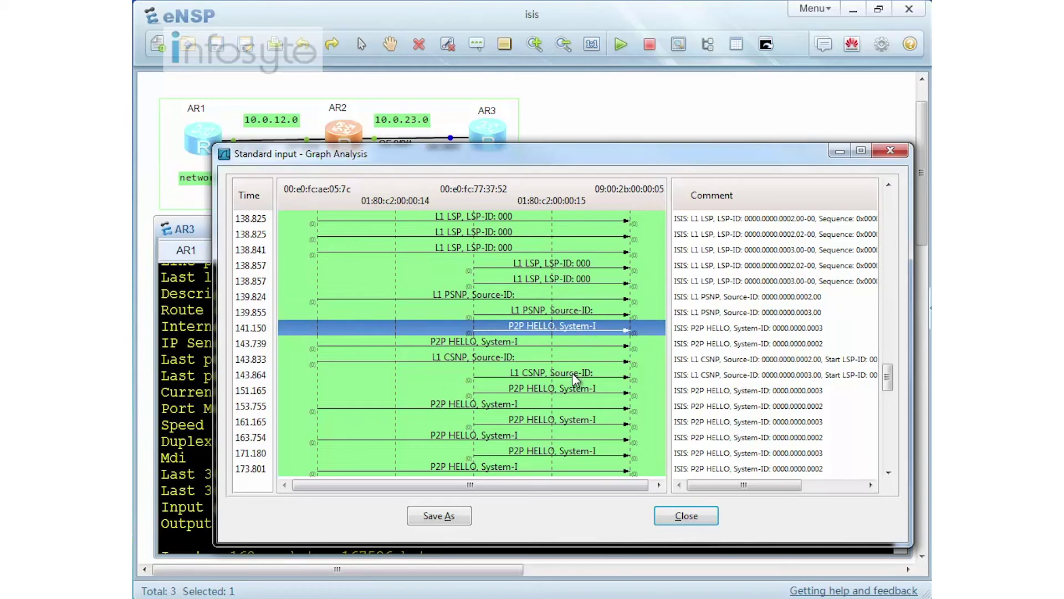
click(571, 374)
scroll(575, 364, down, 2)
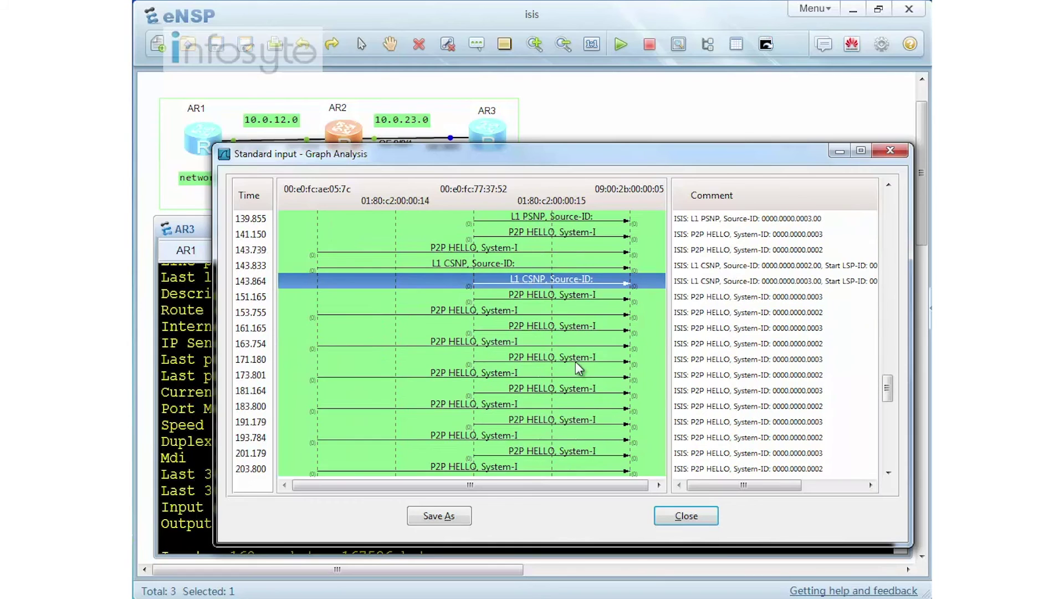
scroll(576, 357, down, 5)
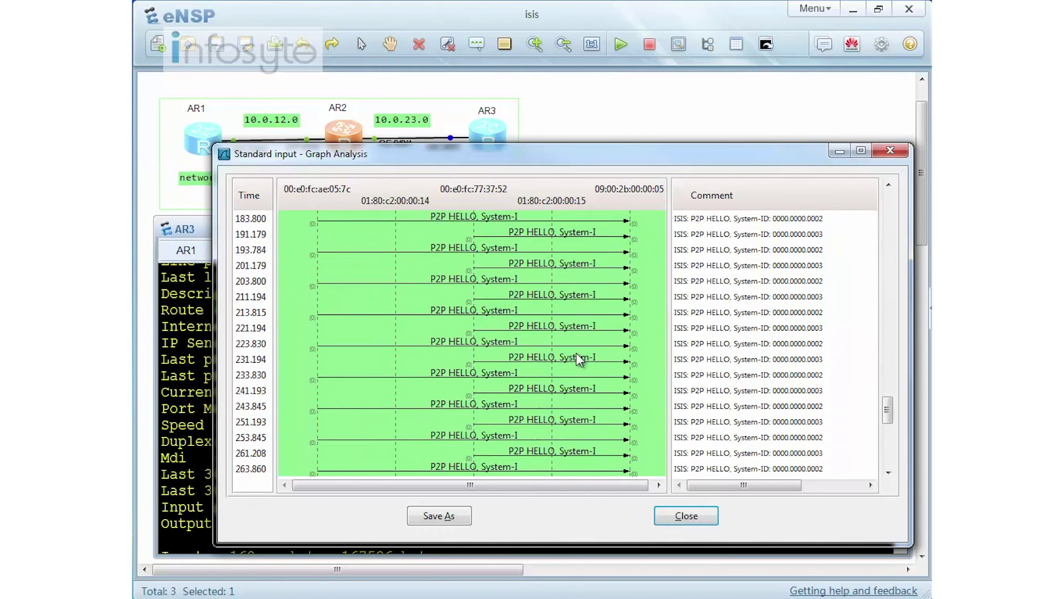
scroll(576, 354, down, 6)
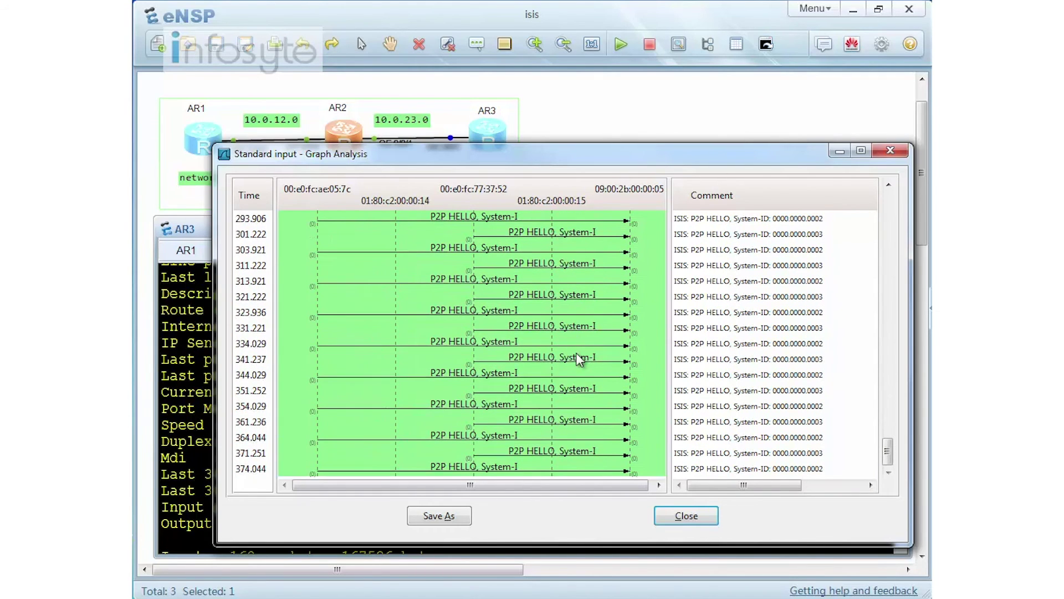
- Review the L1 PSNP and L1 CSNP messages from 139.855 to 143.833 and the P2P HELLOs that follow, and close the graph analysis
scroll(577, 357, up, 4)
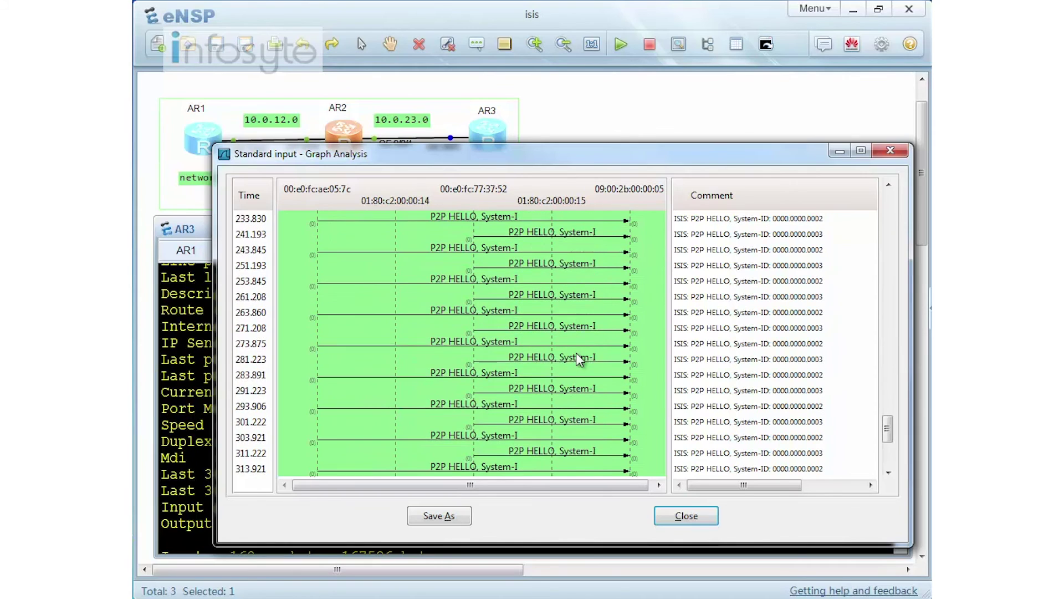
scroll(576, 352, up, 8)
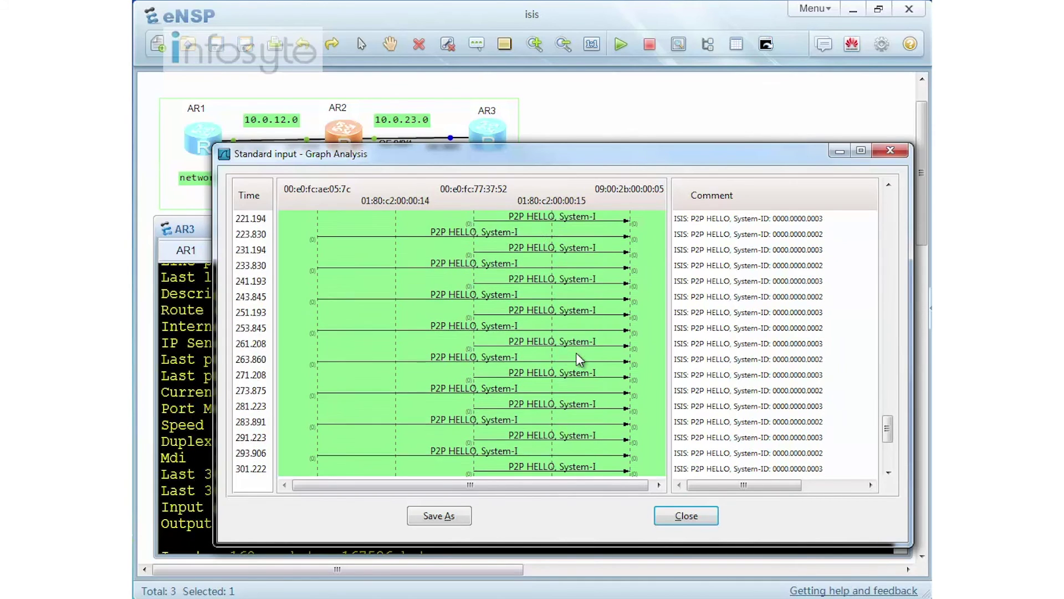
scroll(576, 354, up, 1)
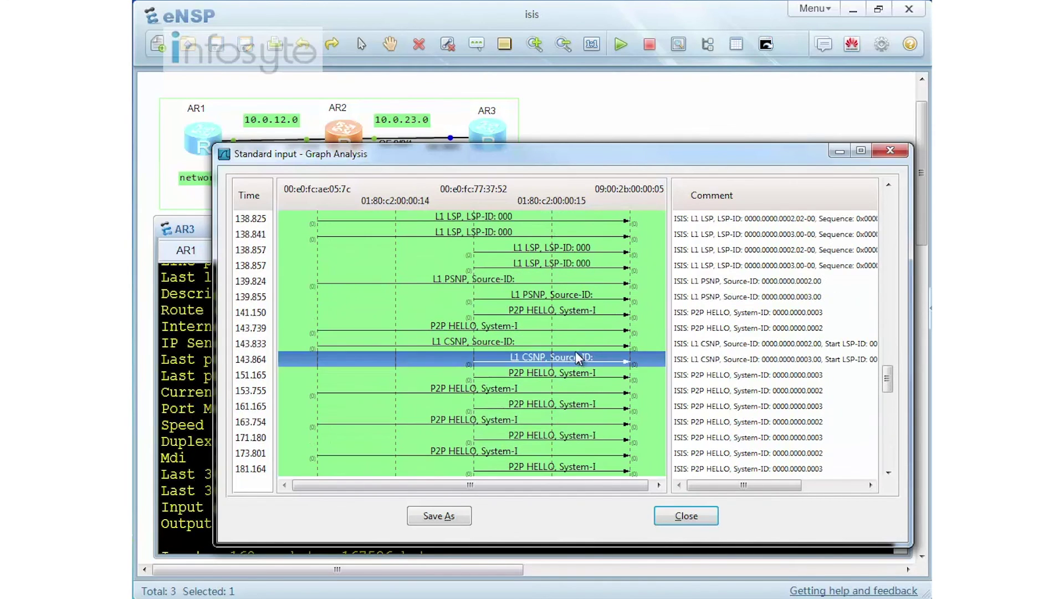
click(550, 298)
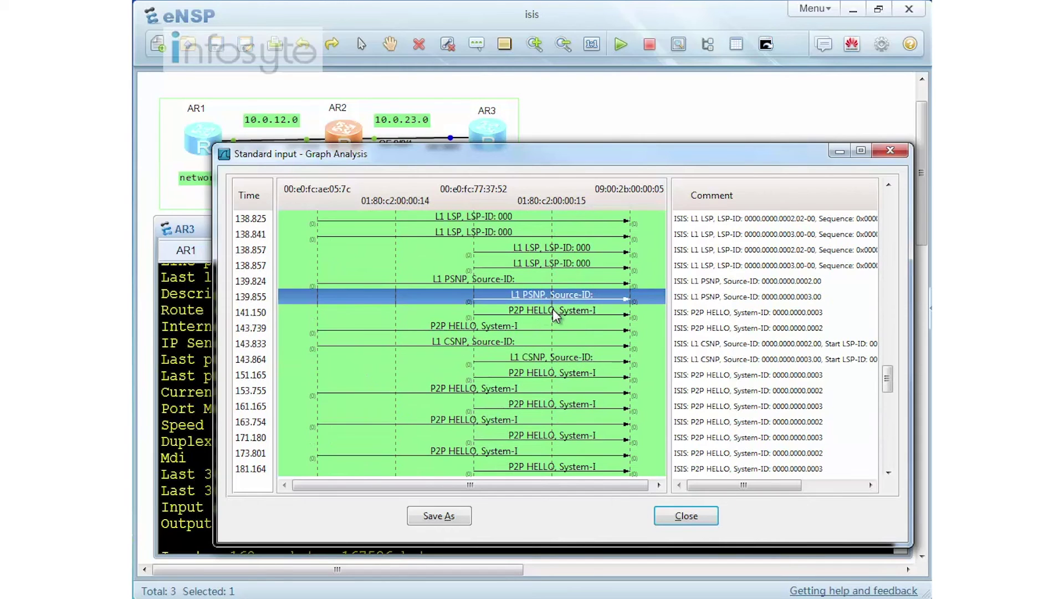
click(554, 310)
drag(500, 328, 493, 337)
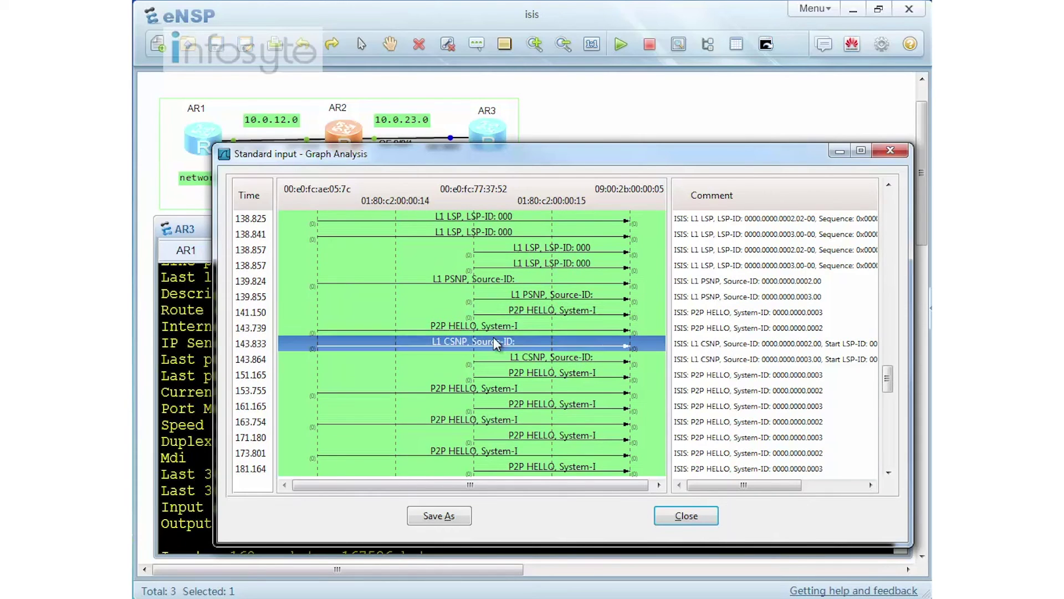
scroll(531, 307, down, 6)
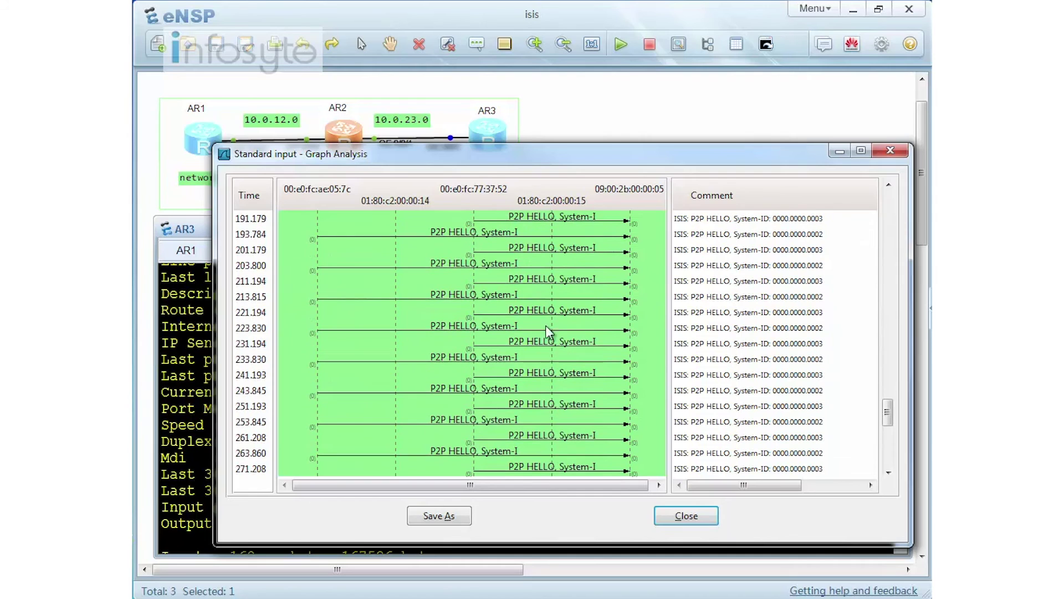
scroll(536, 347, down, 7)
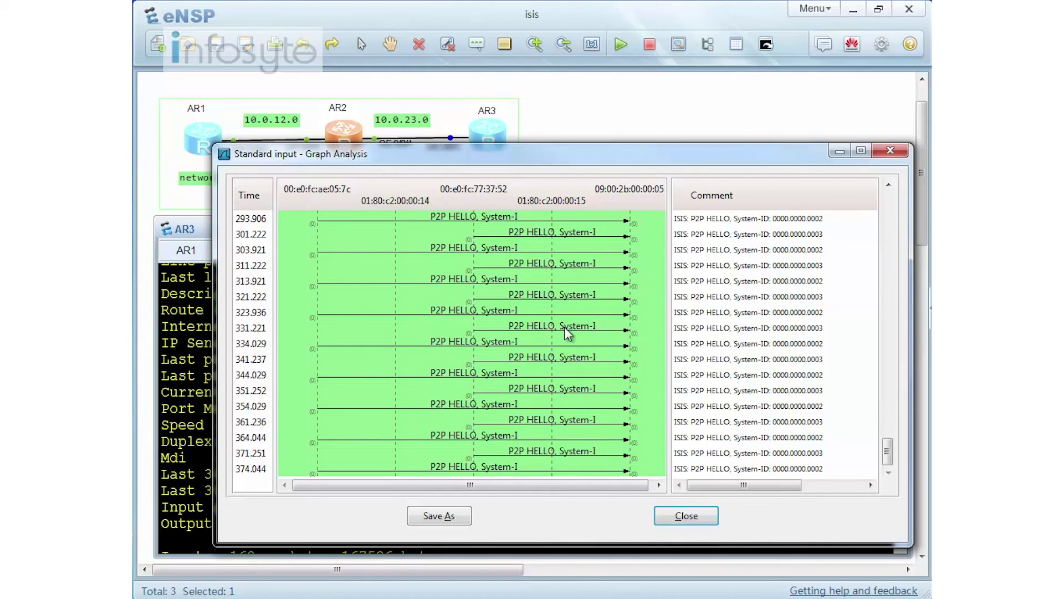
click(686, 516)
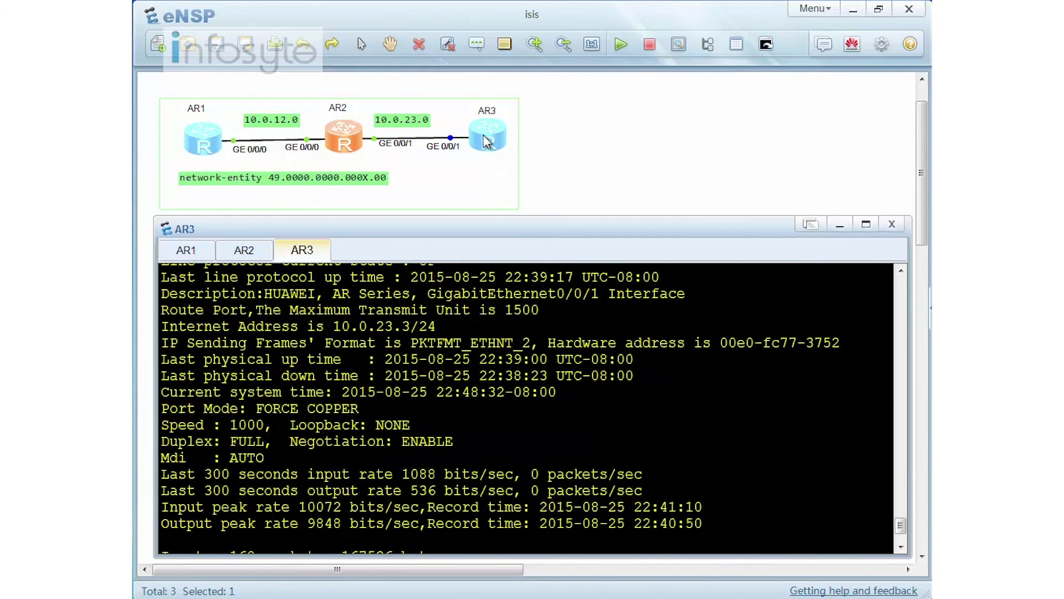
- Stop the paged interface output in the AR3 console and return to the R3 prompt
scroll(441, 454, down, 2)
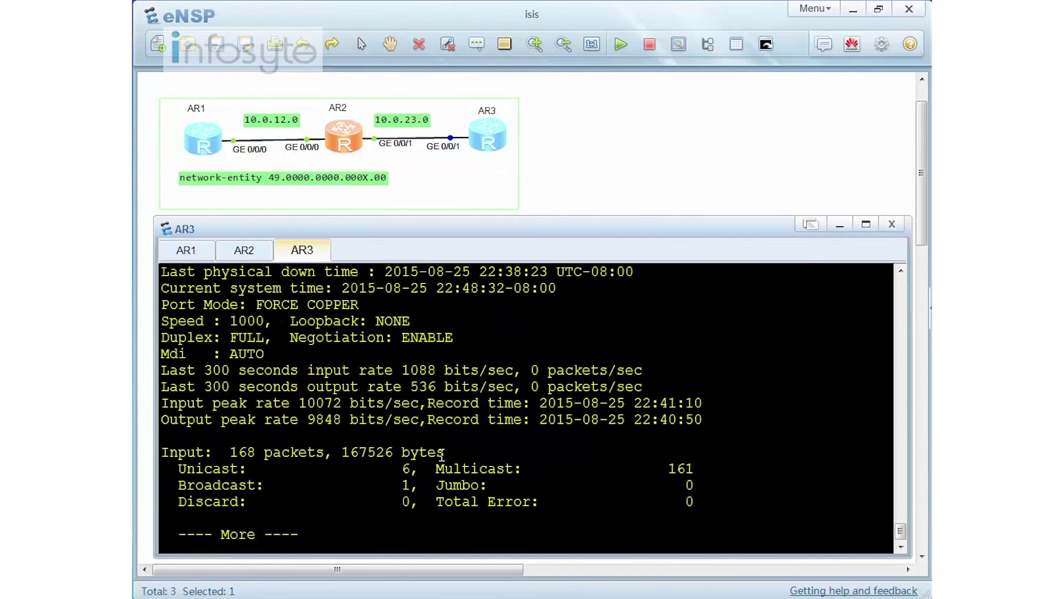
key(ctrl+c)
key(Return)
key(Return)
- Try to list R3's interfaces with the command dis i int brief
text(int)
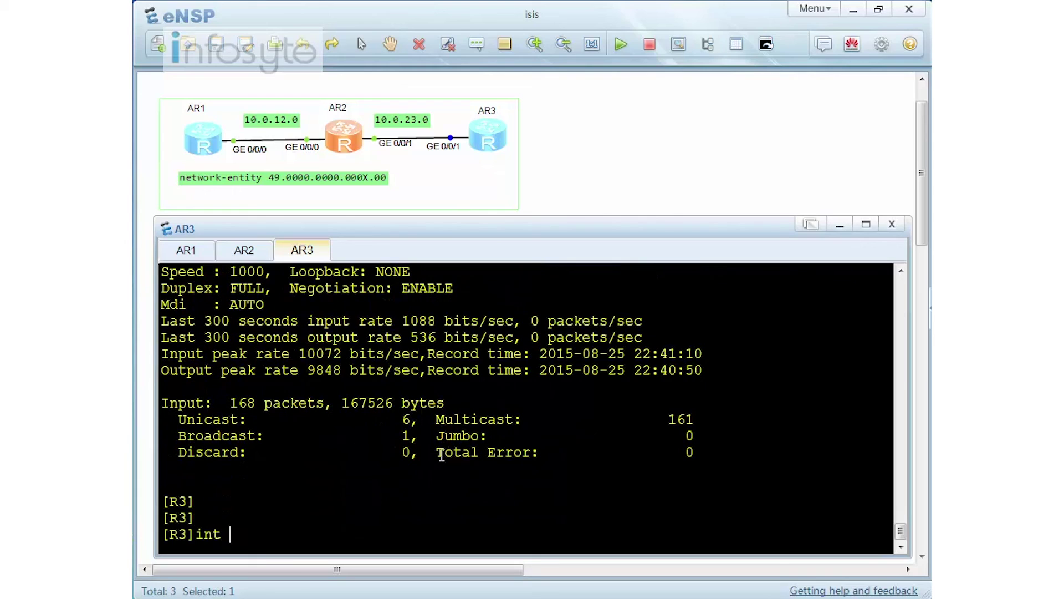
key(BackSpace)
key(BackSpace)
key(BackSpace)
key(BackSpace)
text(dis)
text( i pin t)
key(BackSpace)
key(BackSpace)
key(BackSpace)
key(BackSpace)
key(BackSpace)
text(int brief)
key(Return)
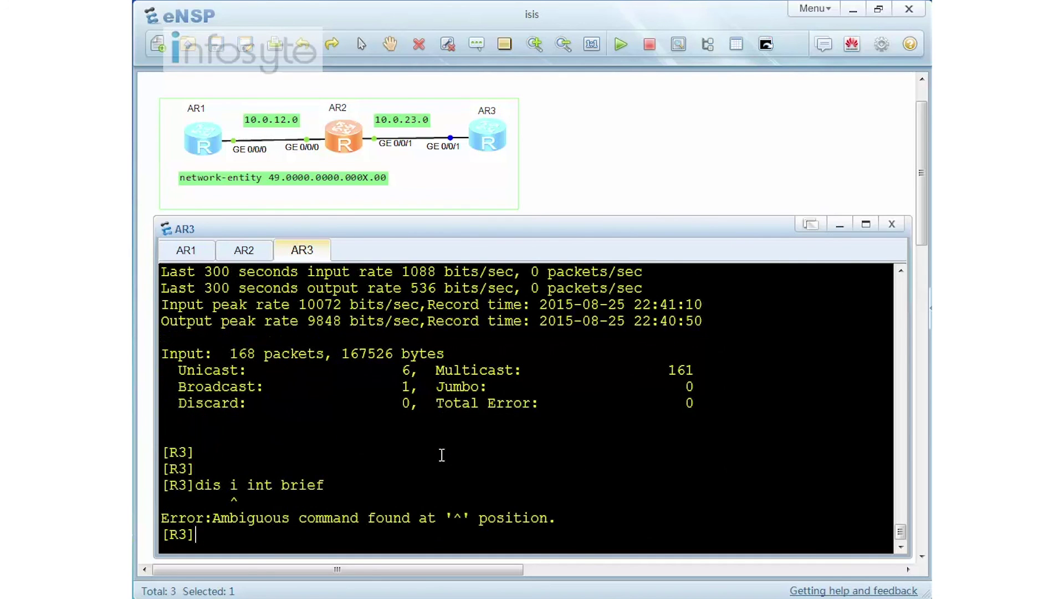
- List R3's IP interfaces with the command dis ip int brief
text(dis ip int brief)
key(Return)
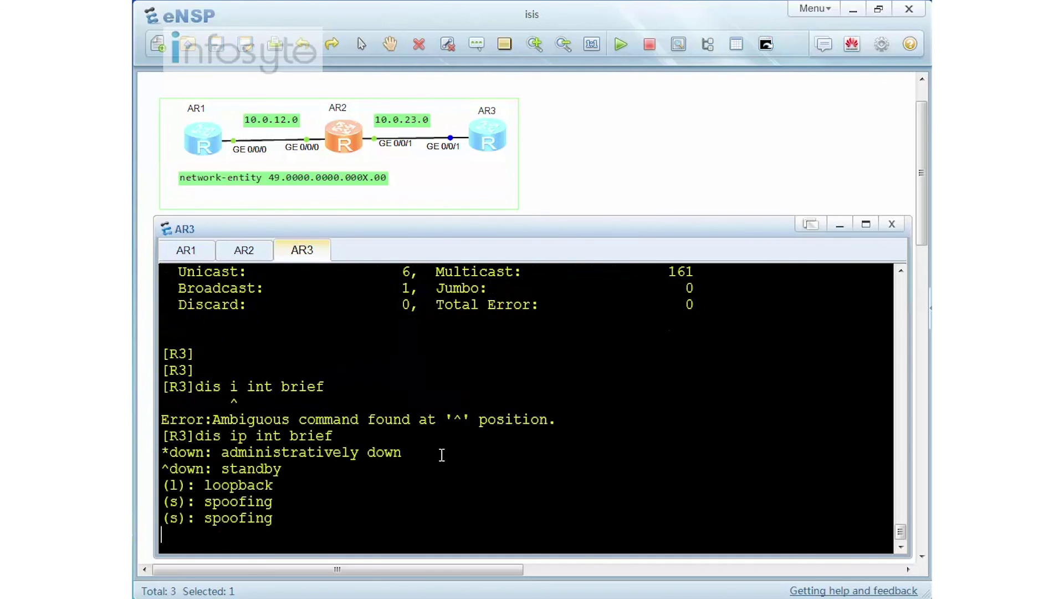
- Create LoopBack1 on R3 with the IP address 33.33.33.33 32 and enable IS-IS on it
text(int )
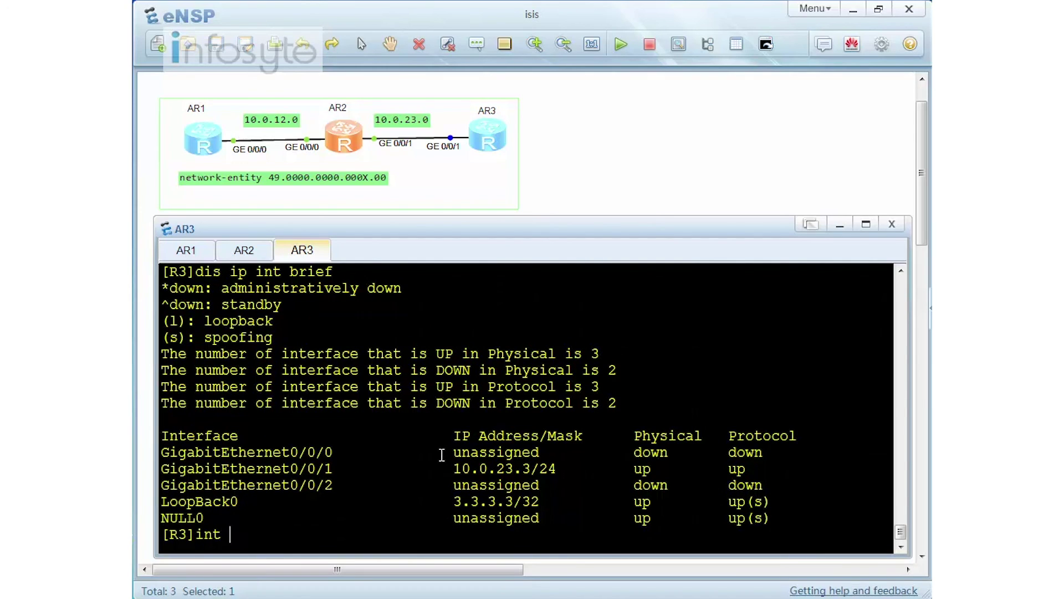
text(lo1)
key(Return)
text(ip a)
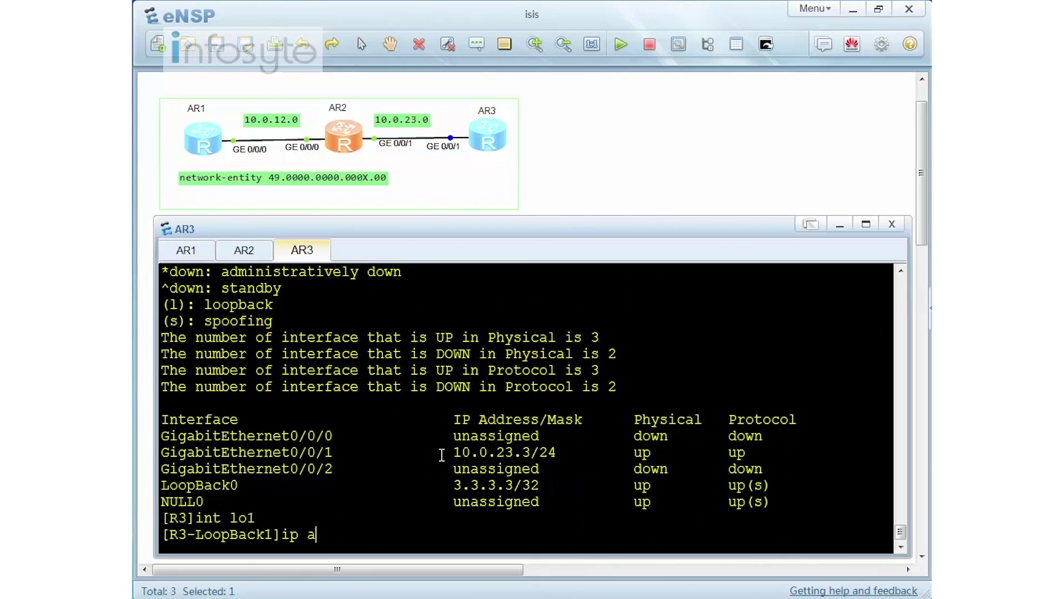
text(dd 33.33.33.33)
text( 32)
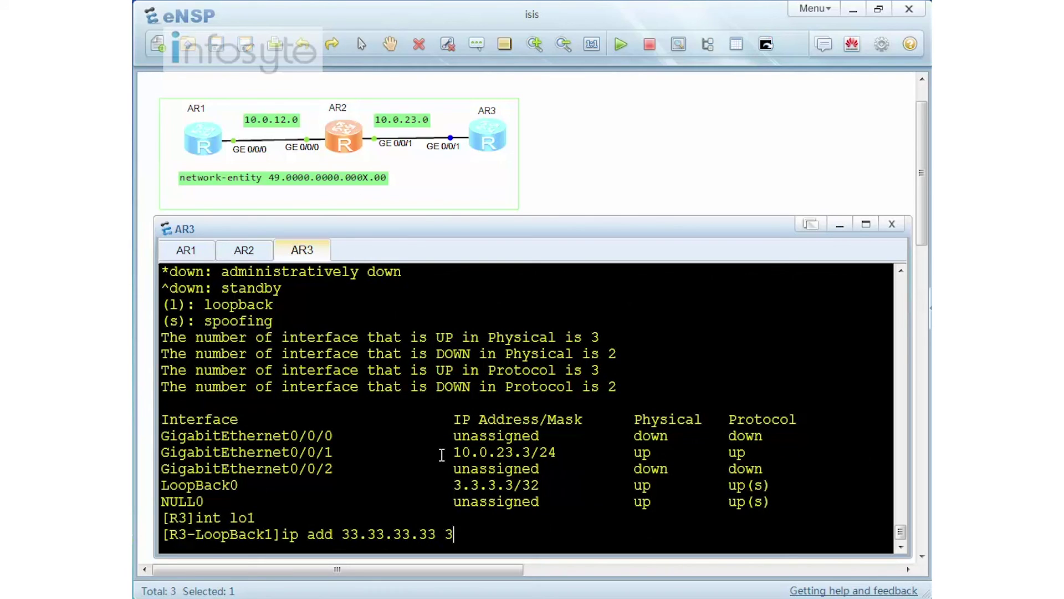
key(Return)
text(isis en)
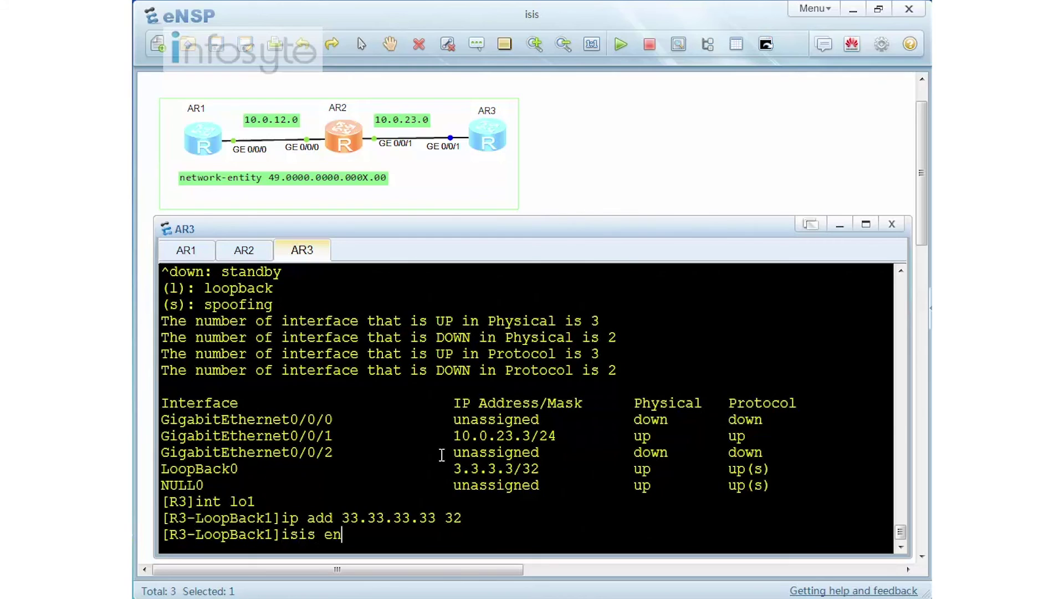
key(Return)
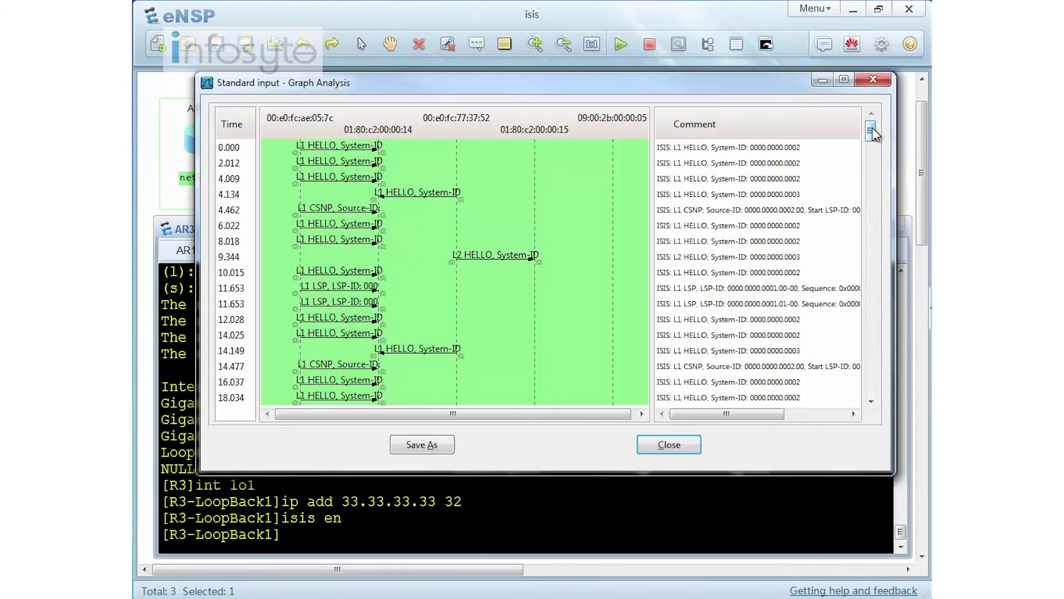
- Locate the L1 LSP at 555.847 near the end of the new graph analysis and select it
drag(873, 133, 843, 374)
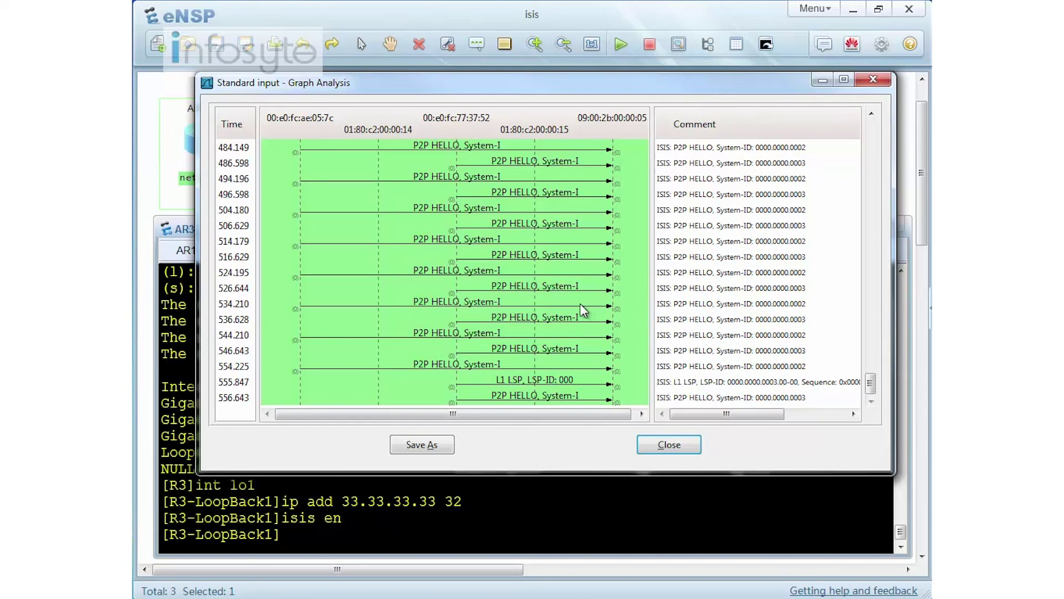
click(509, 379)
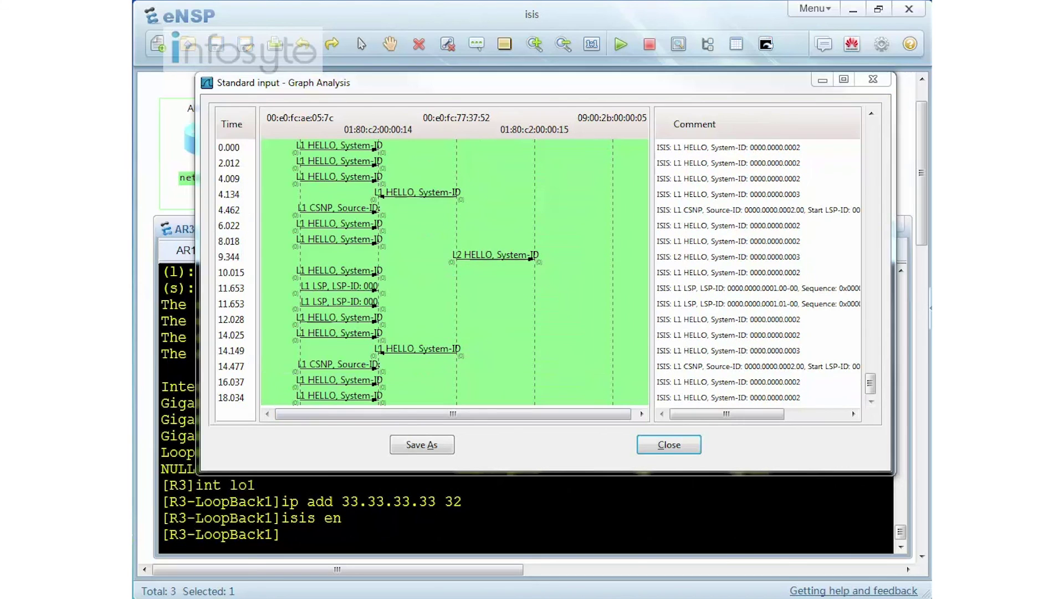
drag(871, 133, 872, 386)
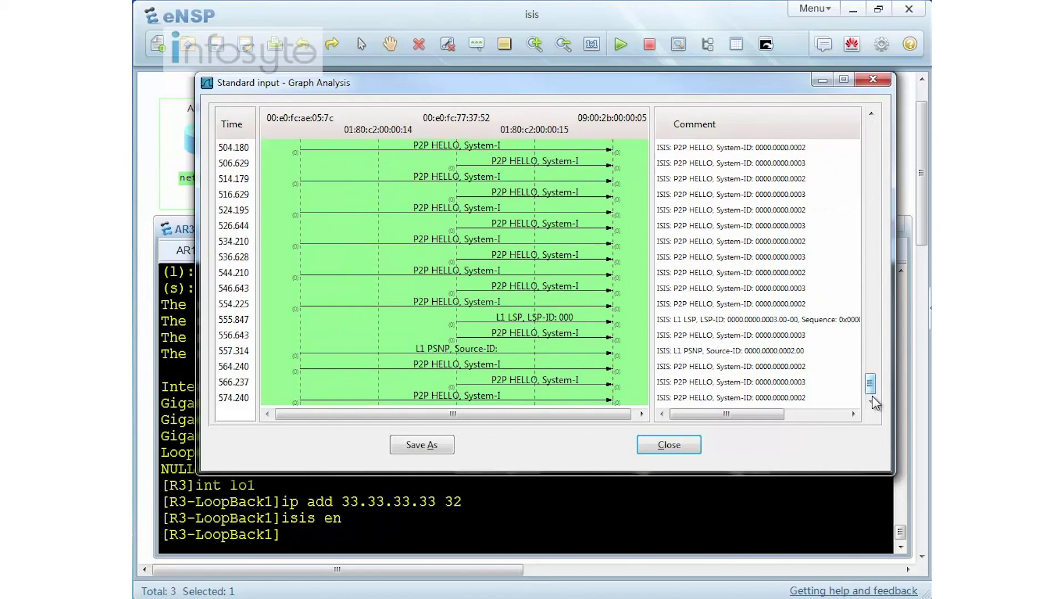
click(524, 314)
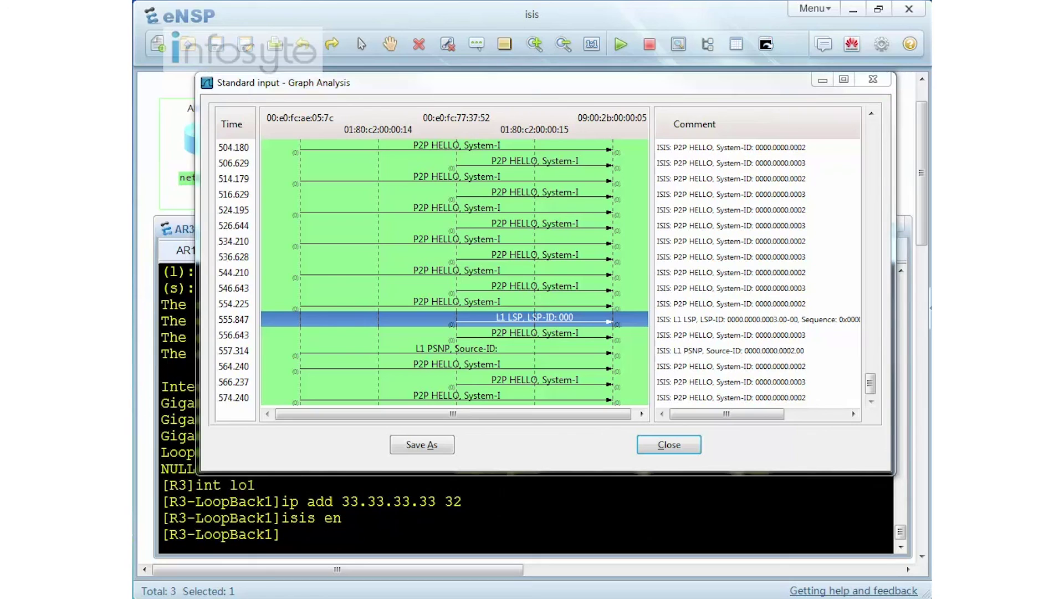
- Switch to Wireshark and examine the ISIS Link State Protocol Data Unit details of the L1 LSP in packet 188
key(alt+Tab)
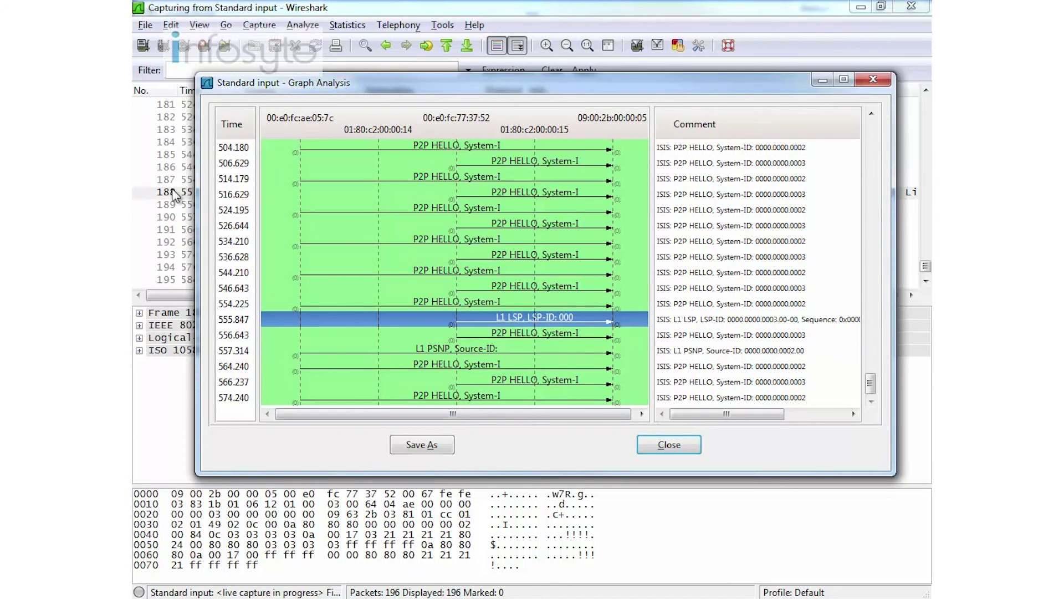
click(170, 197)
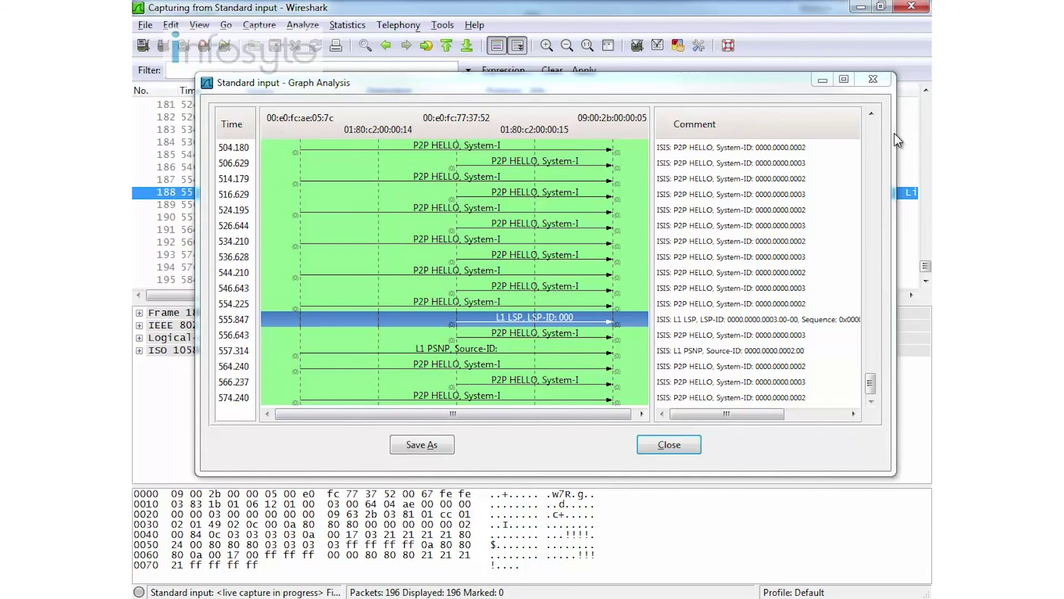
click(823, 81)
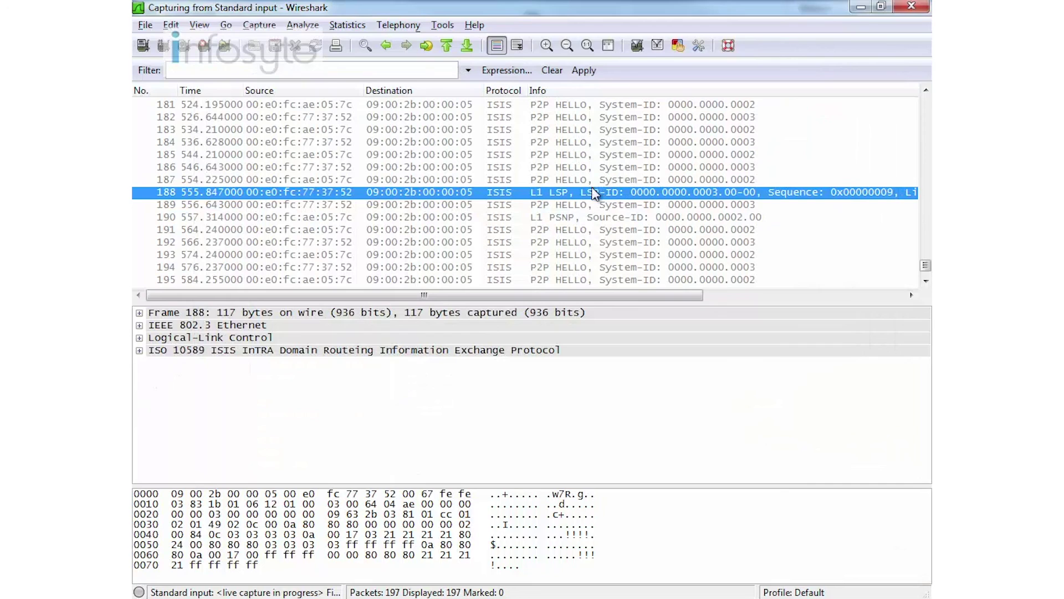
click(139, 350)
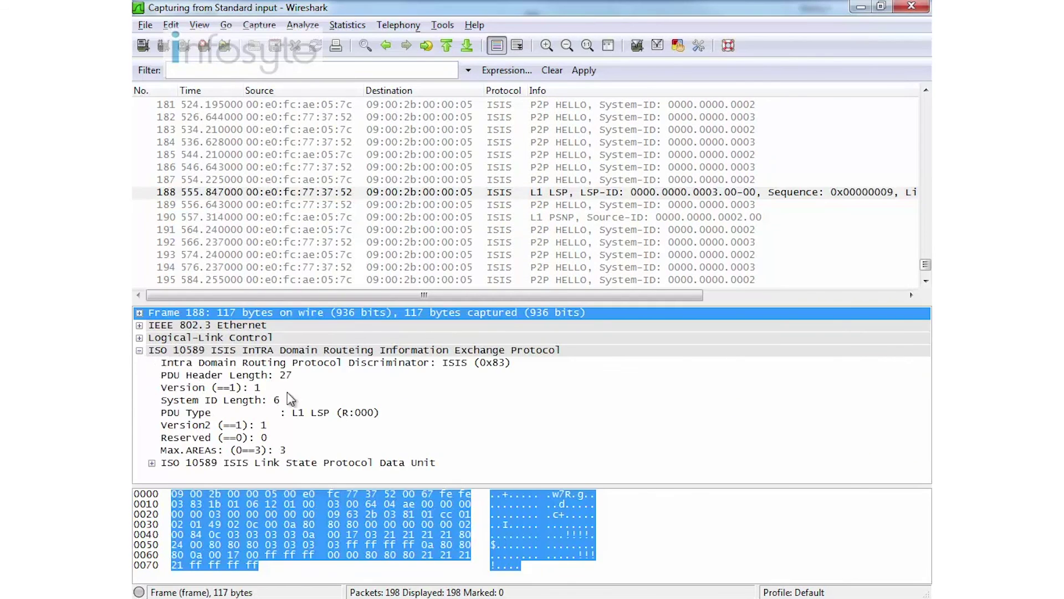
click(151, 462)
scroll(522, 422, down, 4)
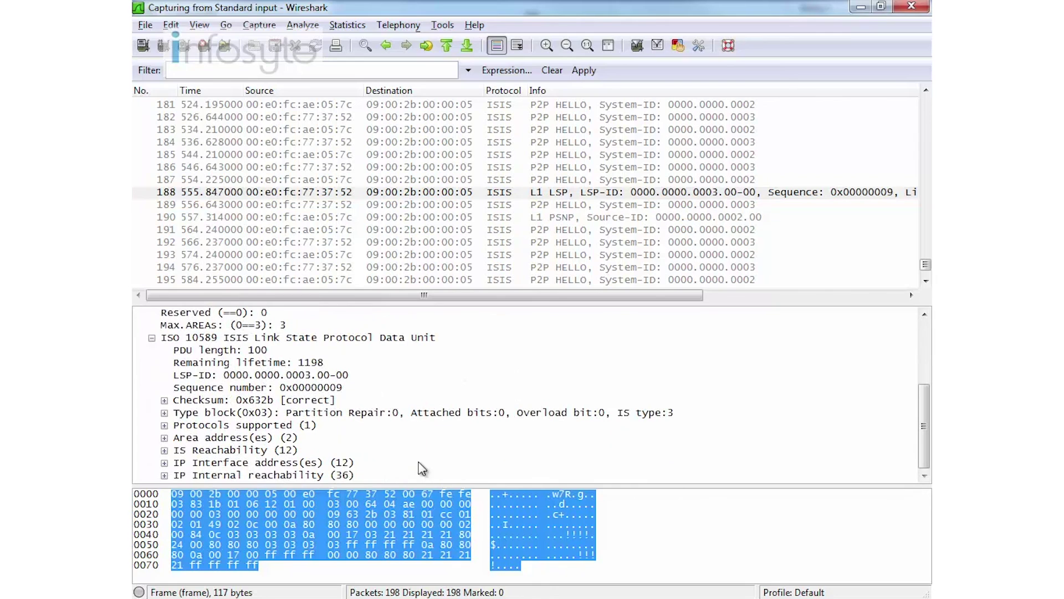